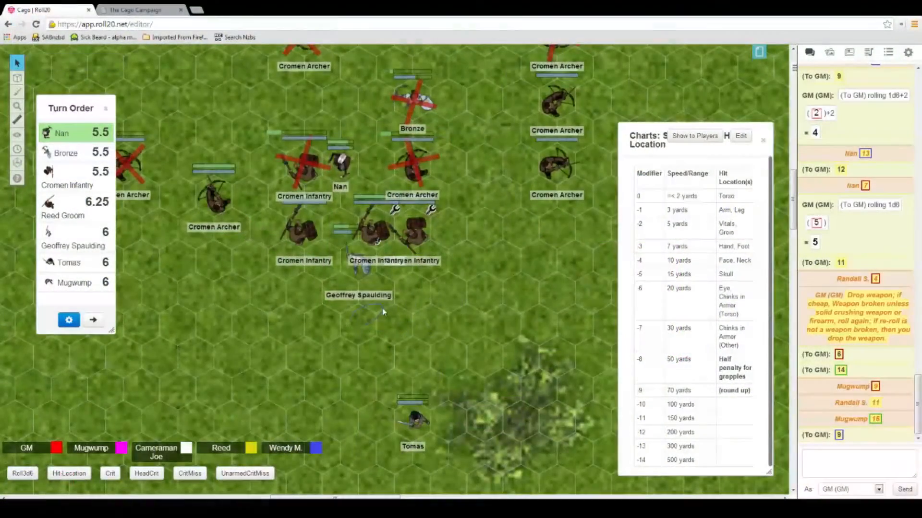
Step: Advance the turn order two places to the Cromen Infantry's turn
drag(529, 292, 522, 328)
click(93, 320)
click(94, 321)
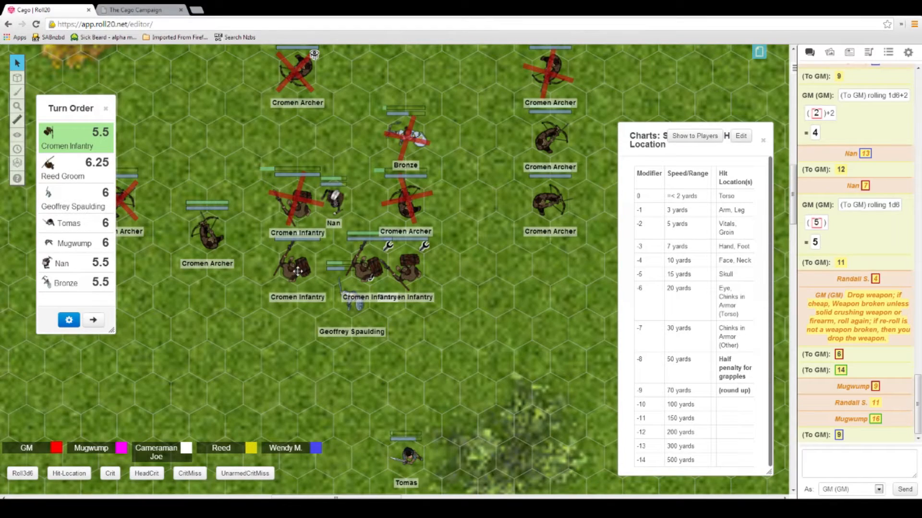
Step: Turn the westernmost standing Cromen Infantry token and make two GM 3d6 rolls for it
click(295, 270)
drag(276, 302, 255, 265)
click(56, 66)
click(56, 65)
Step: Move the middle Cromen Infantry token one hex up-left, turn it and make a GM 3d6 roll for it
click(369, 267)
drag(369, 267, 352, 235)
drag(329, 270, 373, 270)
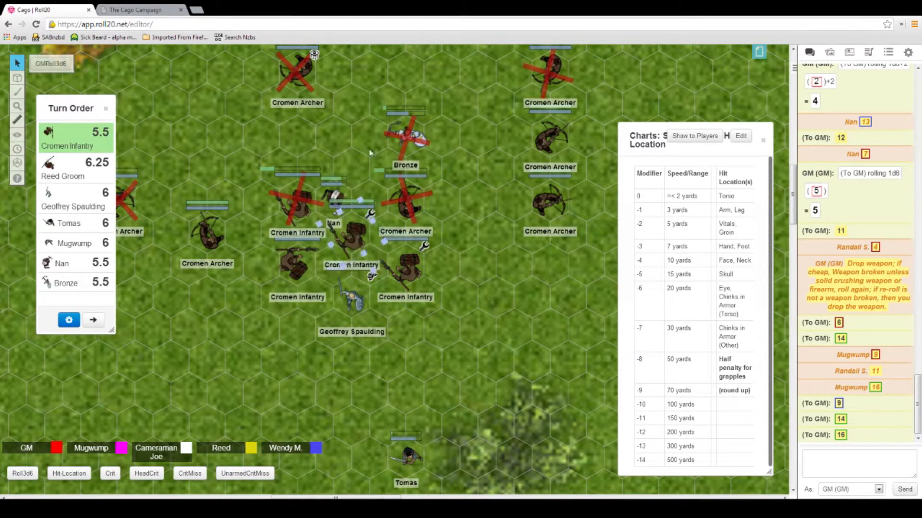
click(353, 235)
click(56, 69)
Step: Move the easternmost Cromen Infantry token away from the melee toward the lower right
click(406, 267)
drag(427, 303, 512, 330)
Step: Select the standing Cromen Archer west of the melee and make another GM 3d6 roll
drag(199, 247, 314, 330)
click(314, 330)
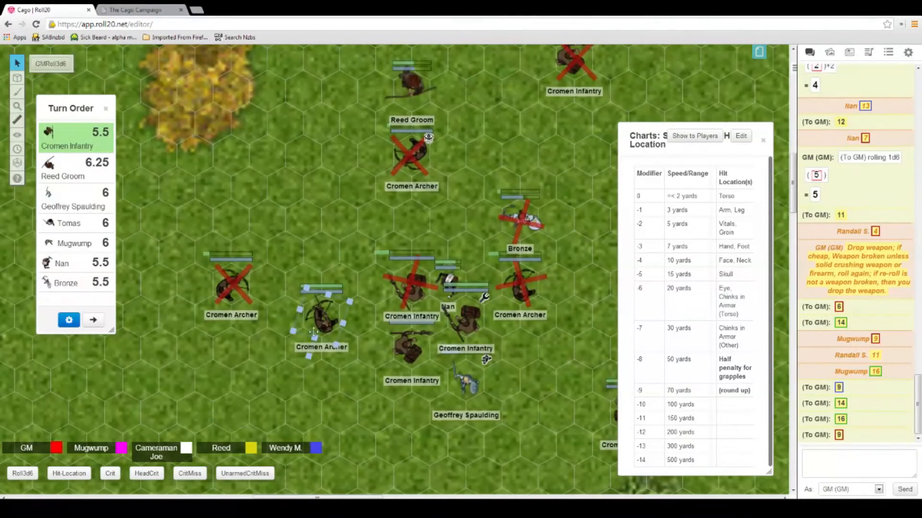
drag(403, 197, 356, 216)
drag(537, 288, 537, 253)
click(438, 220)
click(51, 63)
click(355, 243)
drag(384, 120, 175, 332)
Step: Advance to the next combatant's turn and move that token next to the fallen Cromen Archer south of it
click(94, 321)
drag(332, 190, 389, 263)
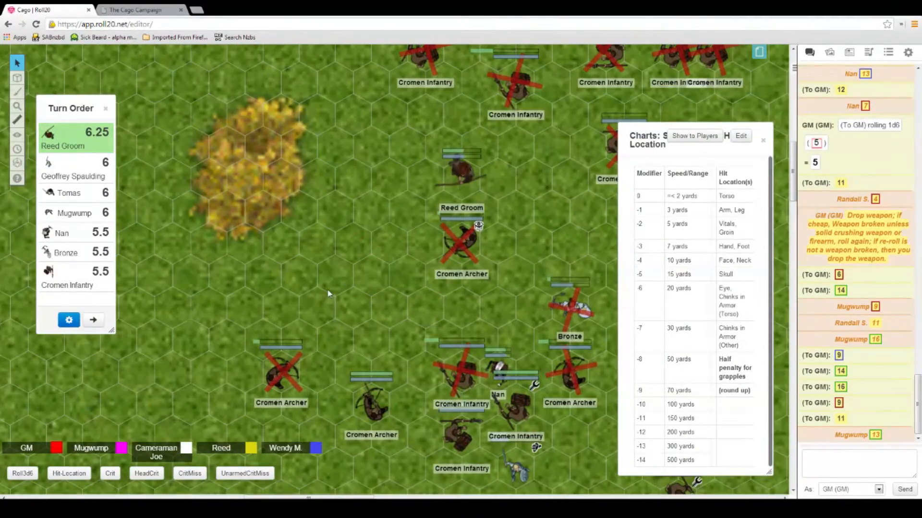
drag(461, 173, 425, 236)
drag(595, 264, 275, 169)
Step: Advance the turn order three more places and open the status markers of the Cromen Archer on the acting combatant's hex
click(94, 320)
drag(144, 374, 360, 315)
click(93, 320)
drag(353, 360, 266, 228)
drag(257, 212, 311, 306)
click(92, 320)
click(402, 224)
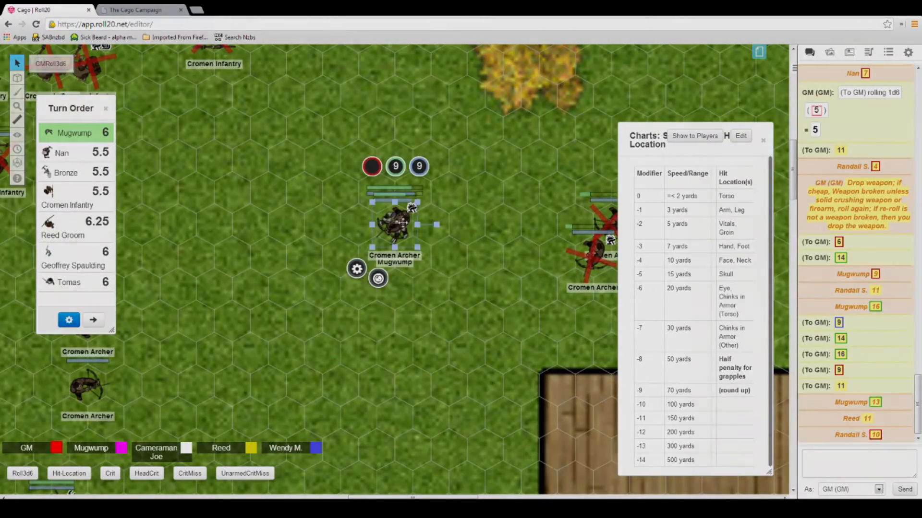
click(379, 279)
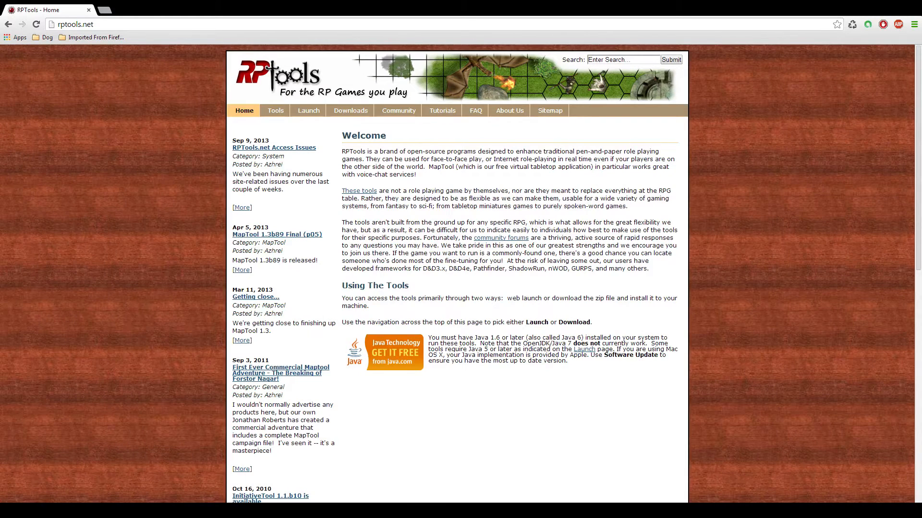
Step: Open the list of MapTool builds on the RPTools website's Downloads page
click(351, 113)
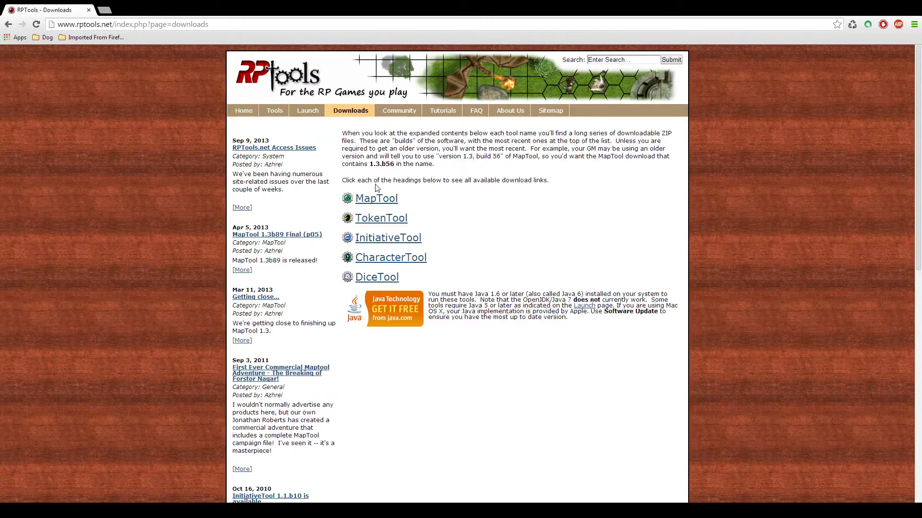
click(376, 199)
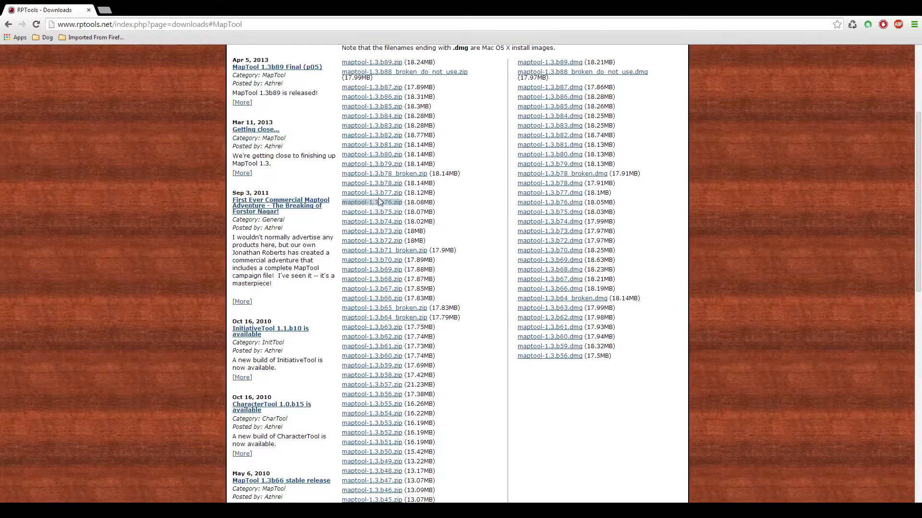
scroll(440, 217, up, 3)
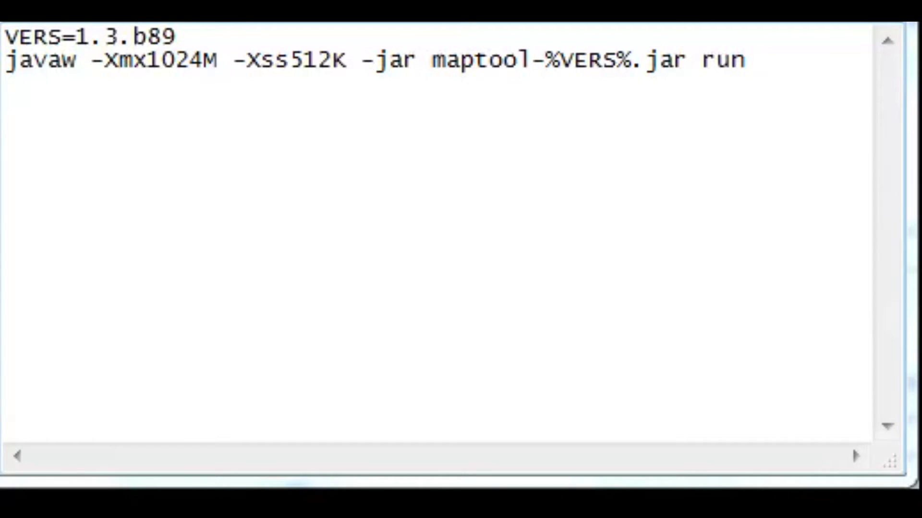
Step: Examine the batch file's VERS line, its javaw launch command and the %VERS% placeholder
drag(177, 36, 10, 39)
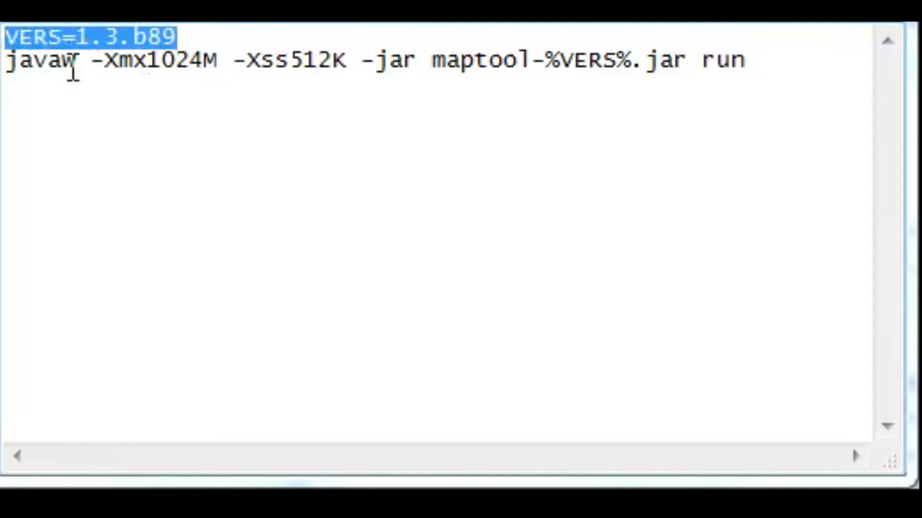
click(73, 67)
drag(6, 60, 755, 57)
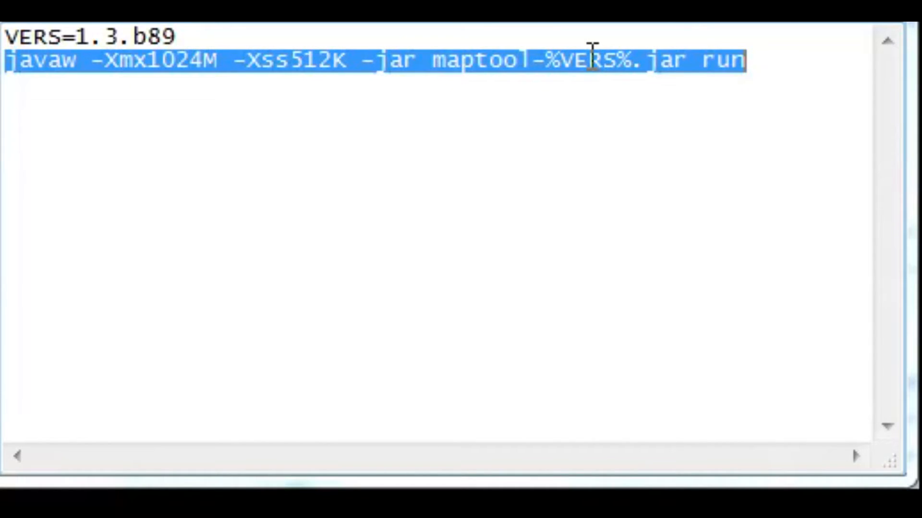
click(543, 148)
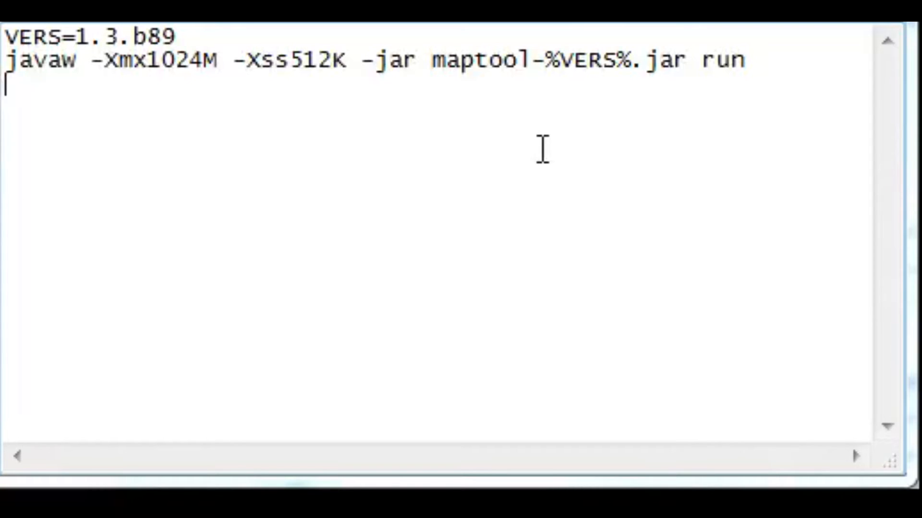
click(43, 62)
drag(551, 62, 630, 55)
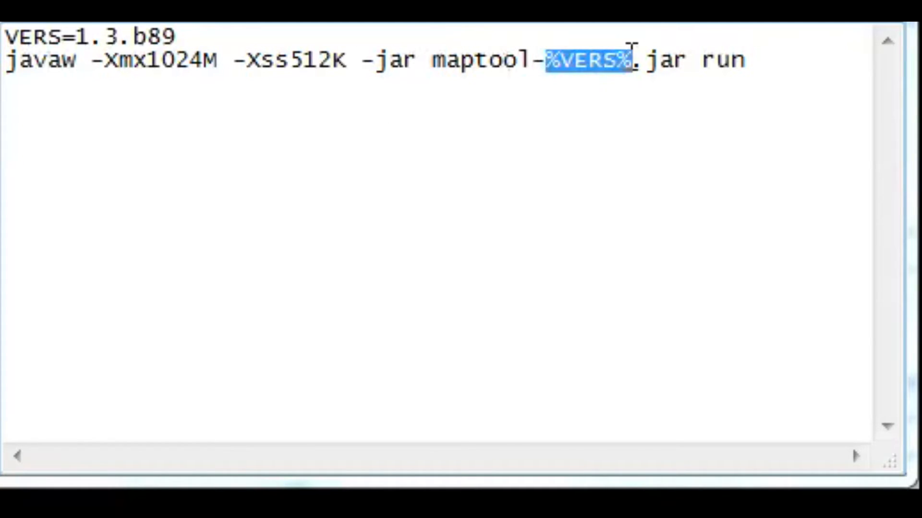
click(546, 109)
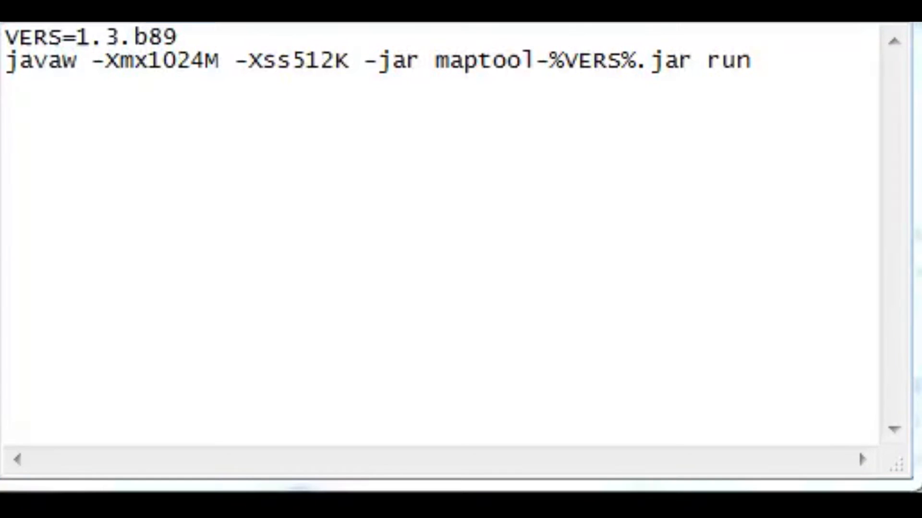
Step: Delete the VERS=1.3.b89 line from the batch file, including its empty line
drag(177, 37, 3, 37)
key(Delete)
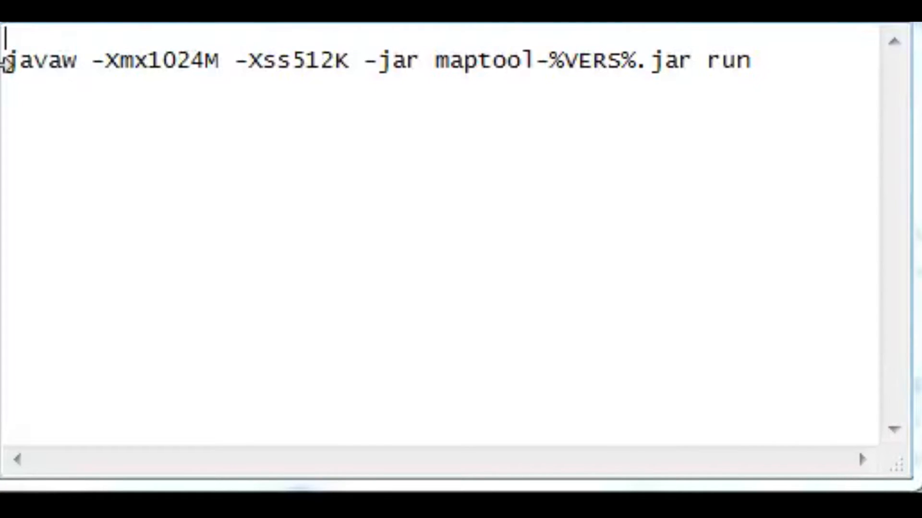
key(Delete)
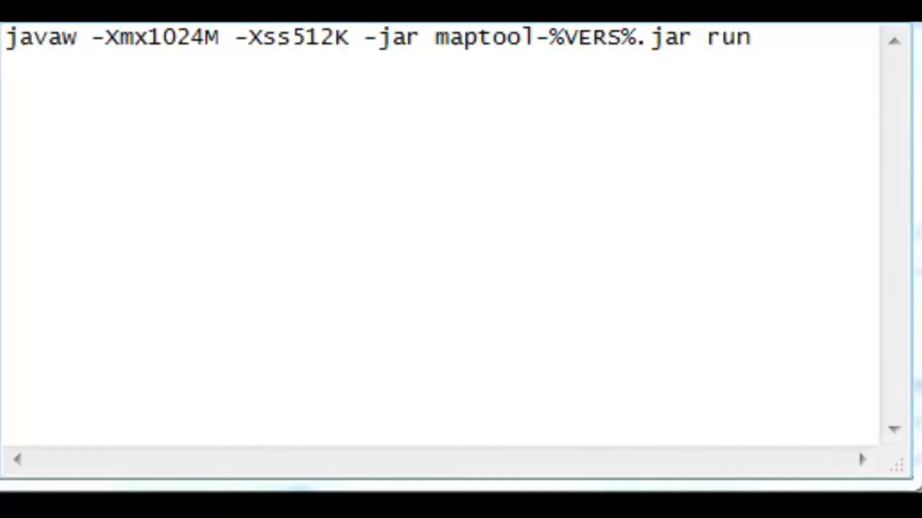
Step: Replace javaw in the launch command with C:\Program Files (x86)\Java\jre7\bin\javaw.exe
drag(5, 37, 77, 38)
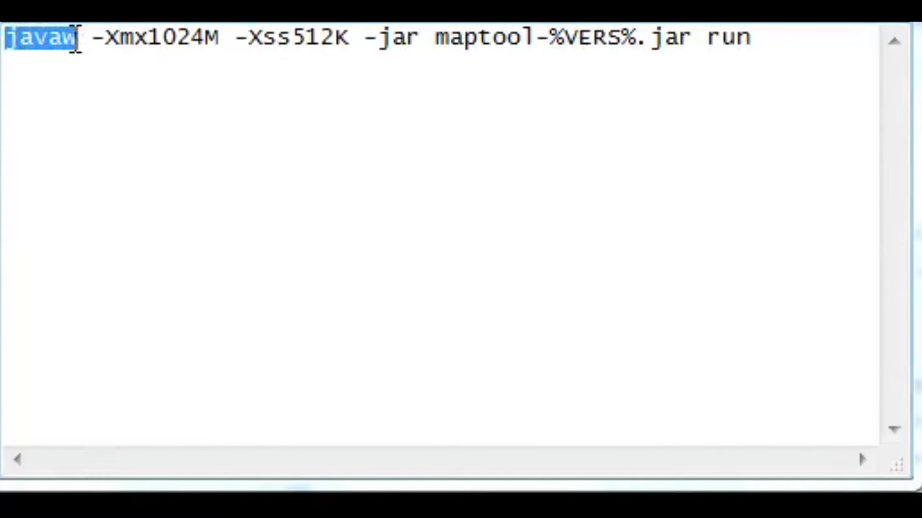
drag(5, 37, 75, 36)
text(C:\Program Files (x86)\Java\jre7\bin\javaw.exe)
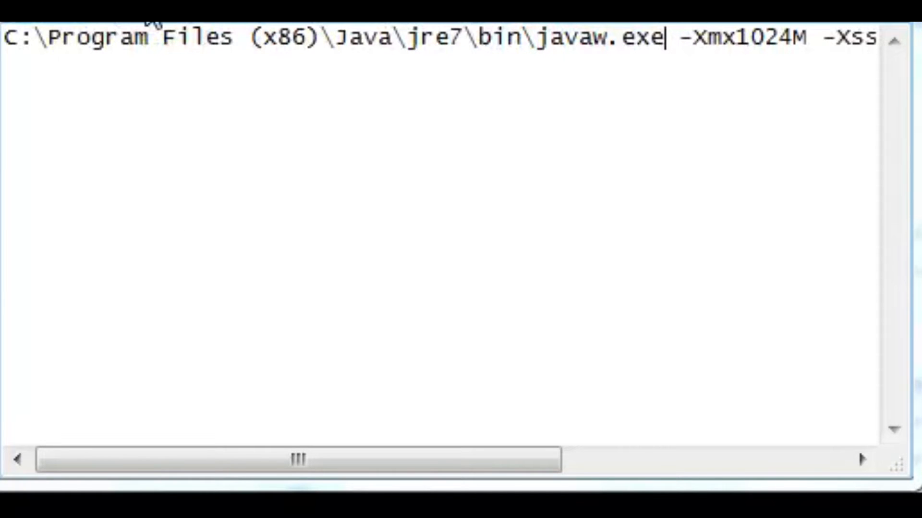
Step: Turn on word wrap and enclose the javaw.exe path in double quotes
click(165, 36)
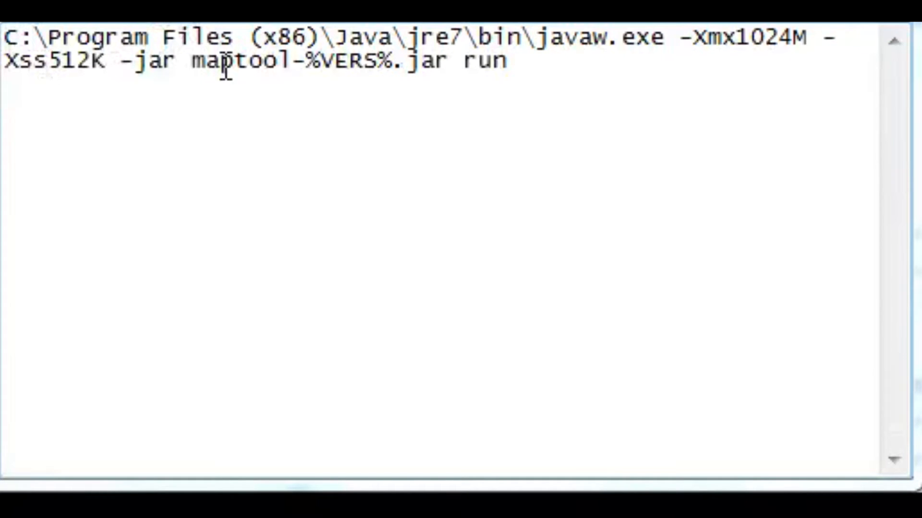
text(")
key(Right)
key(Right)
key(Right)
key(Right)
key(Right)
key(Right)
key(Right)
key(Right)
key(Right)
key(Right)
key(Right)
key(Right)
key(Right)
key(Right)
key(Right)
key(Right)
key(Right)
key(Right)
key(Right)
key(Right)
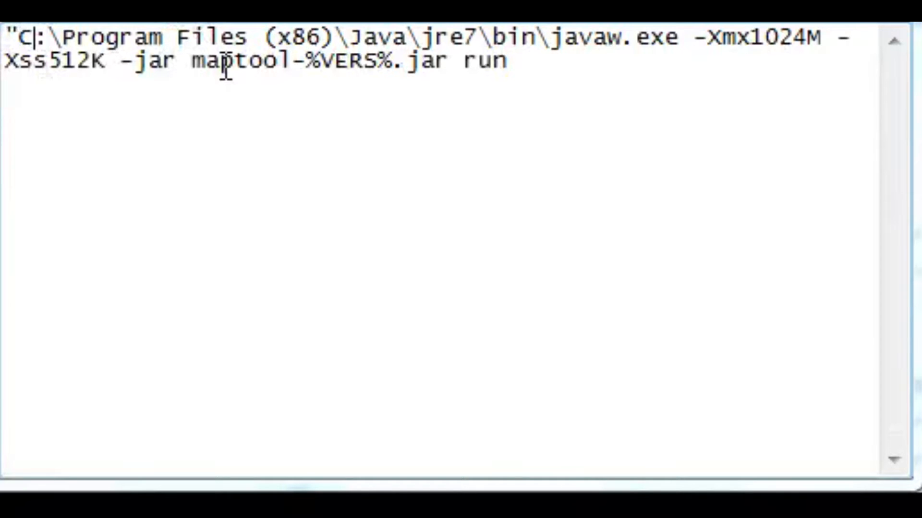
key(Right)
key(Right)
key(Right)
key(Right)
key(Right)
key(Right)
key(Right)
key(Right)
key(Right)
key(Right)
key(Right)
key(Right)
key(Right)
key(Right)
key(Right)
key(Right)
key(Right)
text(")
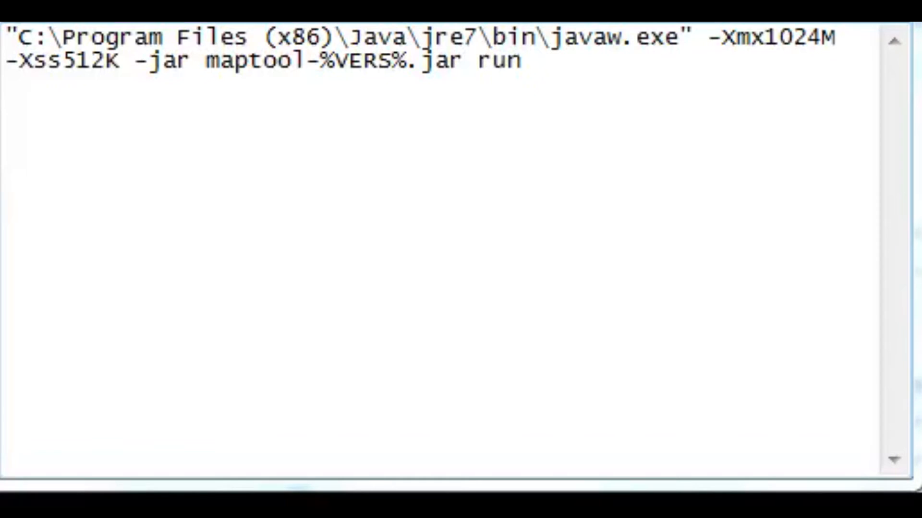
Step: Replace maptool-%VERS%.jar with the double-quoted path "H:\maptool-1.3.b89\maptool-1.3.b89.jar"
drag(206, 65, 467, 60)
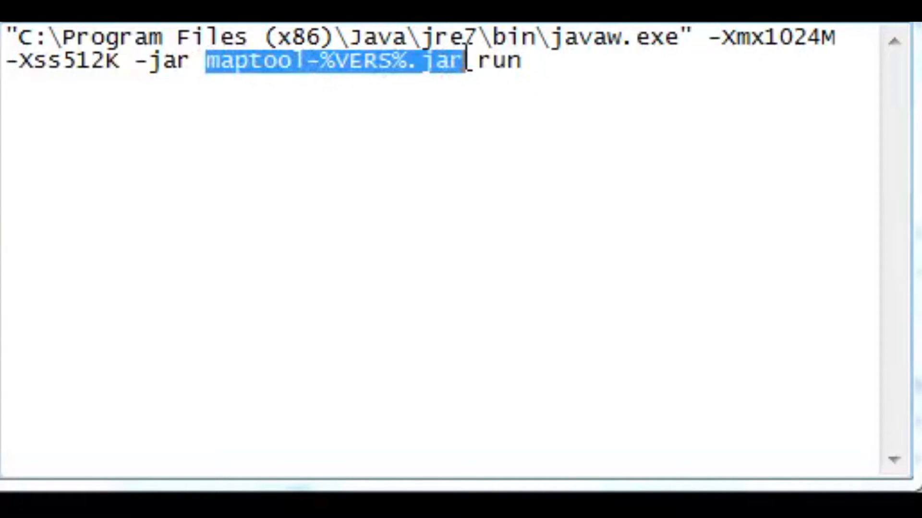
text(H:\maptool-1.3.b89\maptool-1.3.b89.jar)
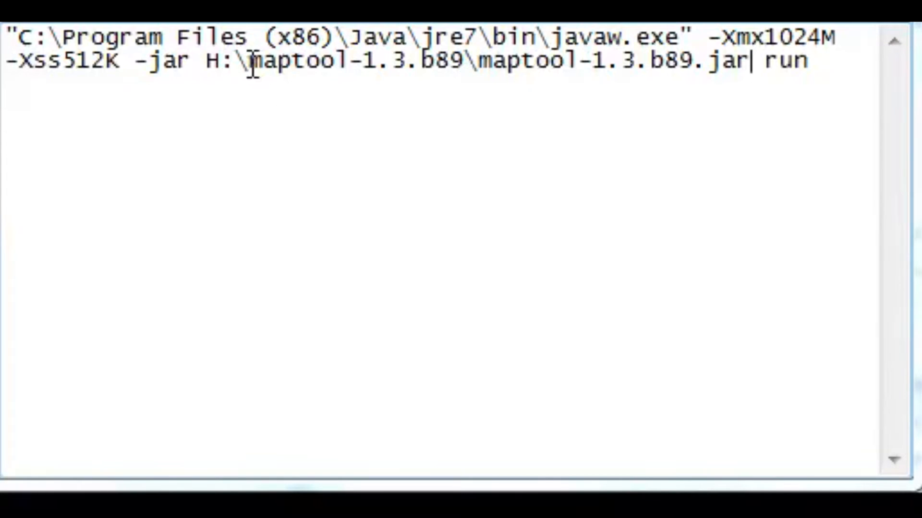
click(204, 63)
text(")
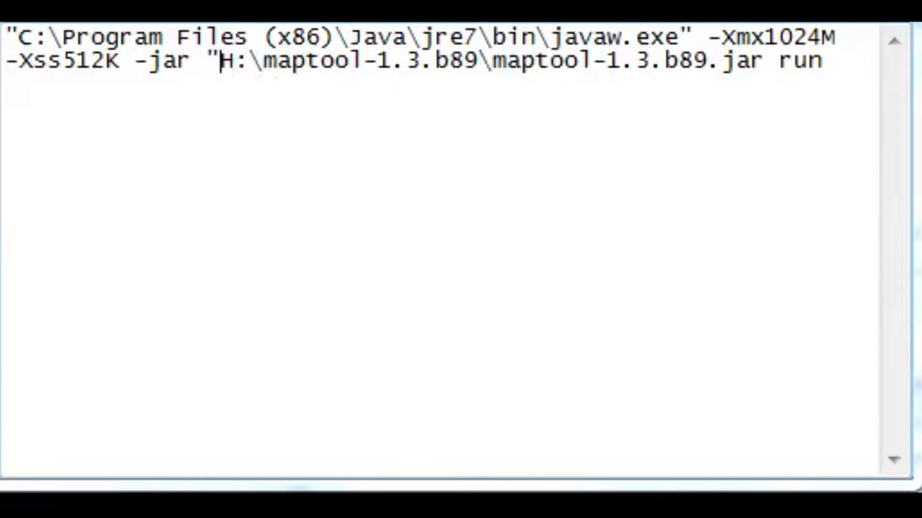
key(Right)
key(Right)
key(Right)
key(Right)
key(Right)
key(Right)
key(Right)
key(Right)
key(Right)
key(Right)
key(Right)
key(Right)
key(Right)
key(Right)
key(Right)
key(Right)
key(Right)
key(Right)
key(Right)
key(Right)
text(")
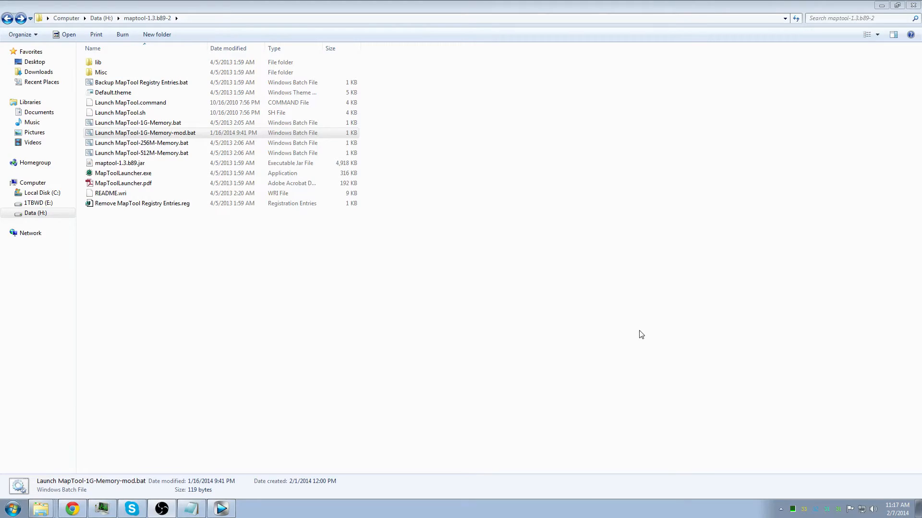
Step: Launch MapTool by running Launch MapTool-1G-Memory-mod.bat from the maptool-1.3.b89-2 folder
click(115, 134)
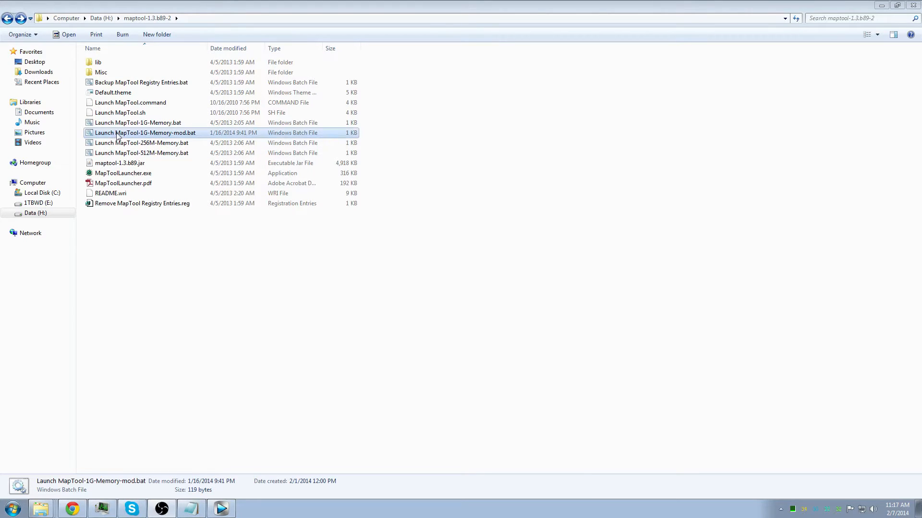
double_click(182, 136)
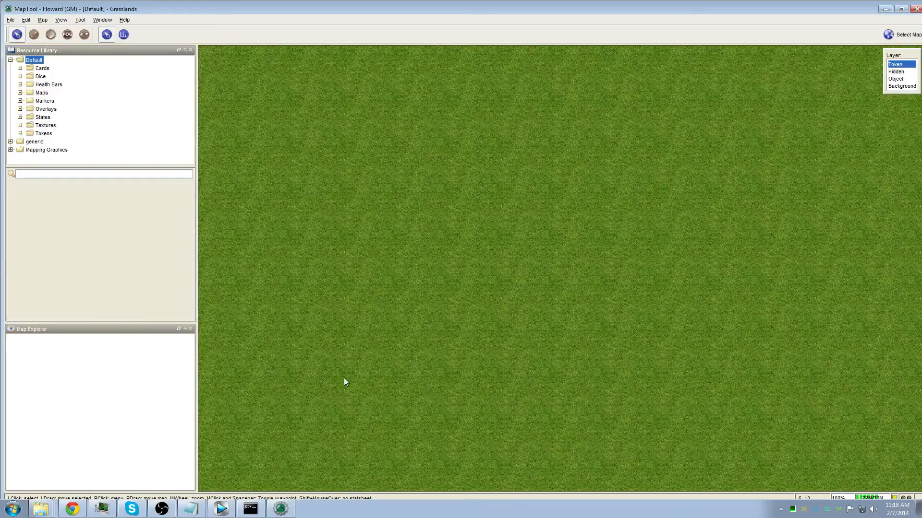
Step: Expand the Default resource library and examine its Cards, Dice and Health Bars folders
click(10, 59)
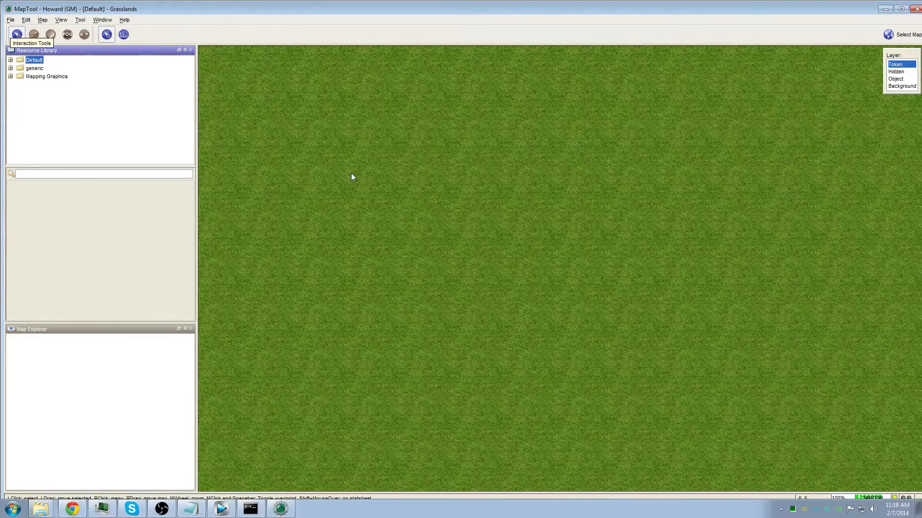
click(10, 60)
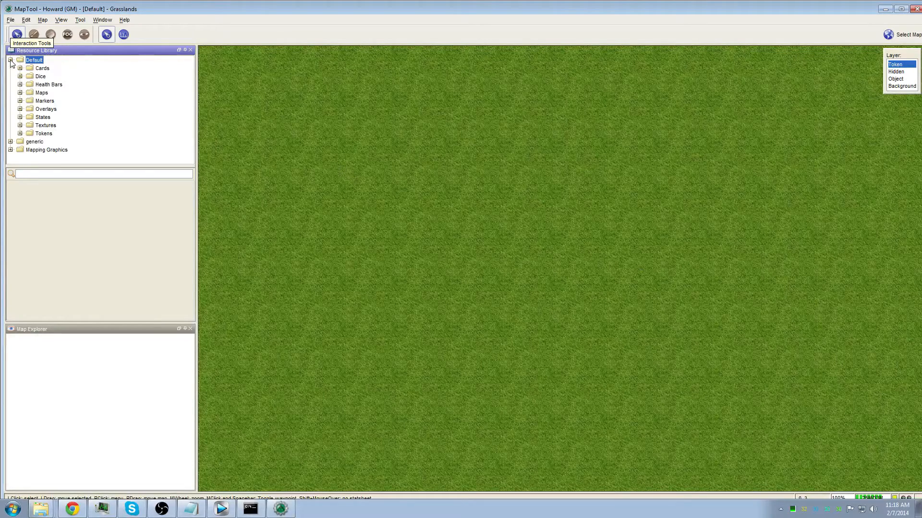
click(33, 69)
double_click(34, 76)
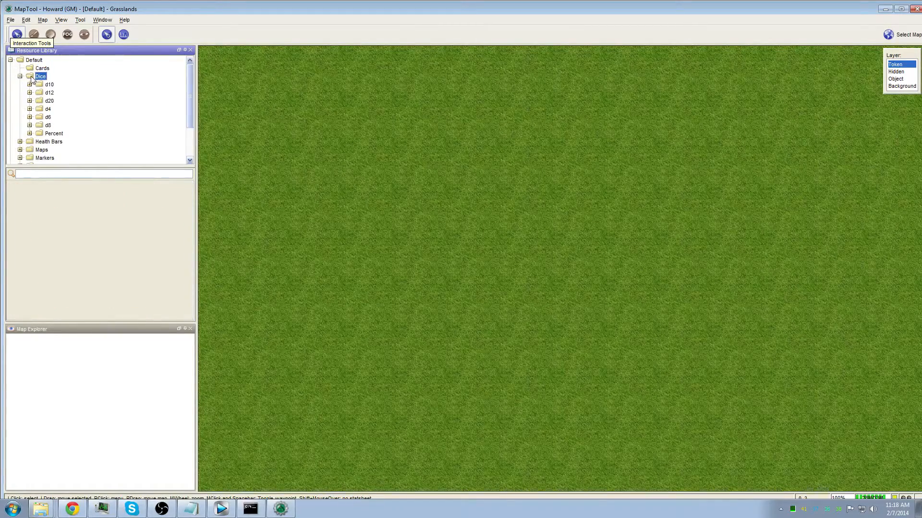
click(50, 85)
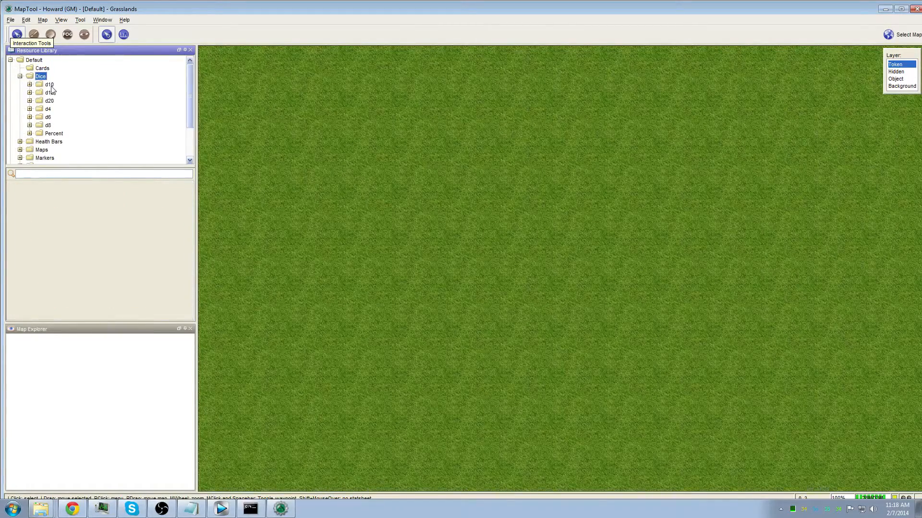
click(46, 143)
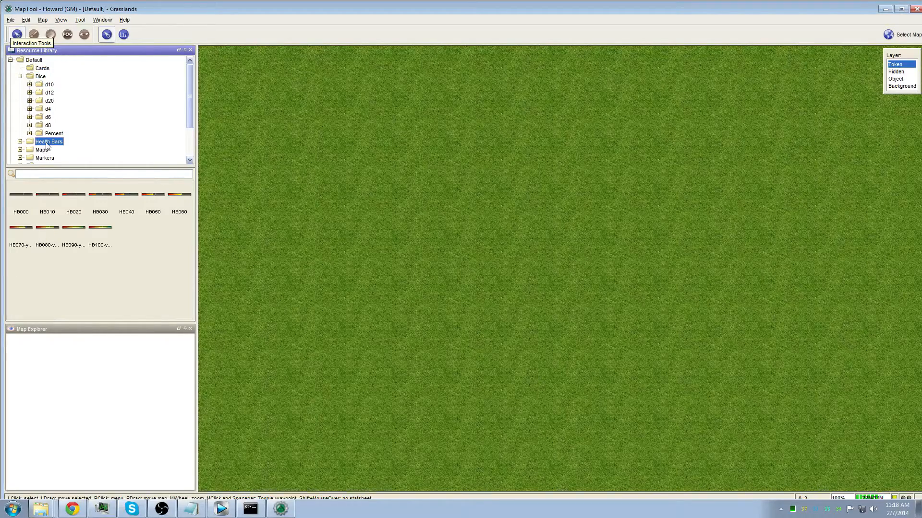
Step: Examine the Maps, Markers, Overlays, Textures and Tokens folders of the Default resource library
drag(191, 108, 190, 135)
click(41, 103)
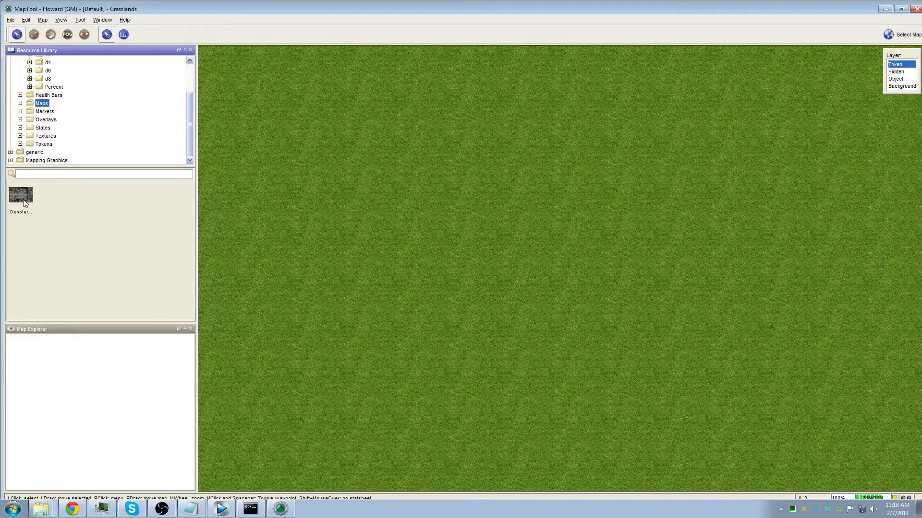
click(45, 113)
double_click(45, 119)
click(41, 137)
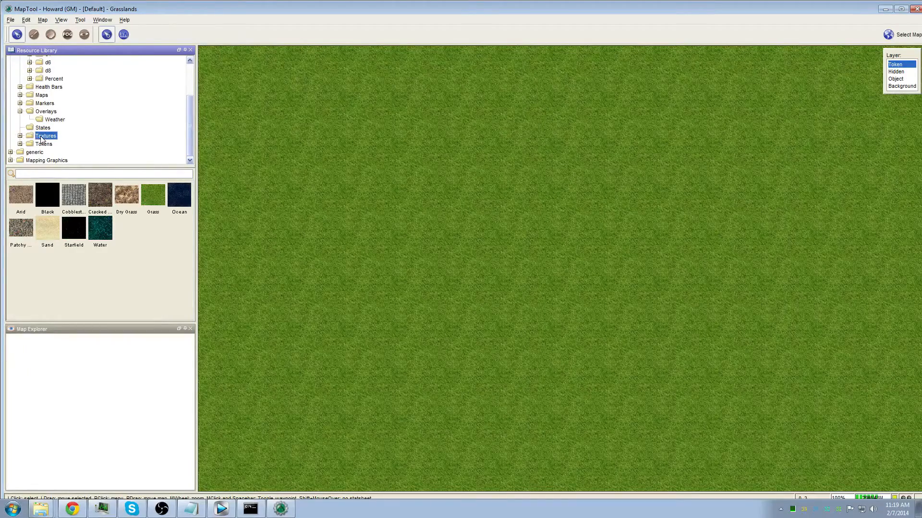
click(20, 136)
click(43, 144)
drag(190, 130, 191, 82)
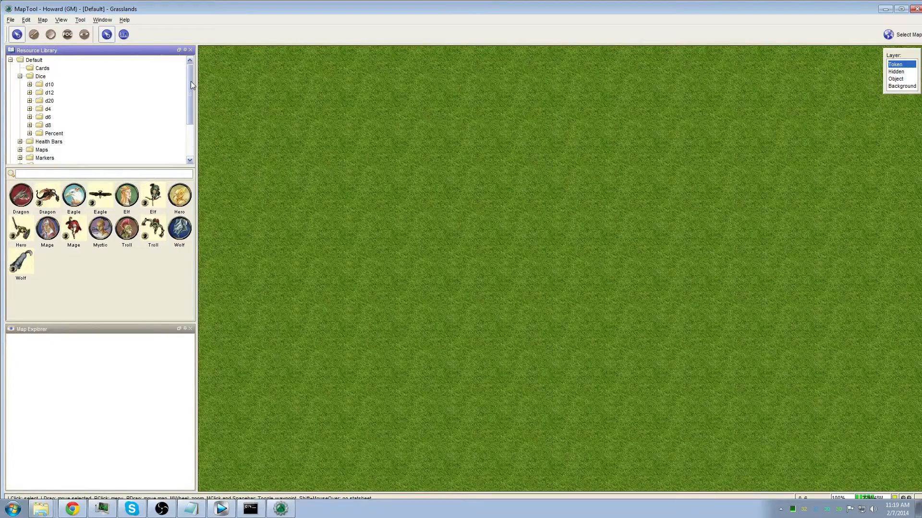
Step: Collapse the Default resource library and examine the images in the generic and Mapping Graphics folders
click(10, 60)
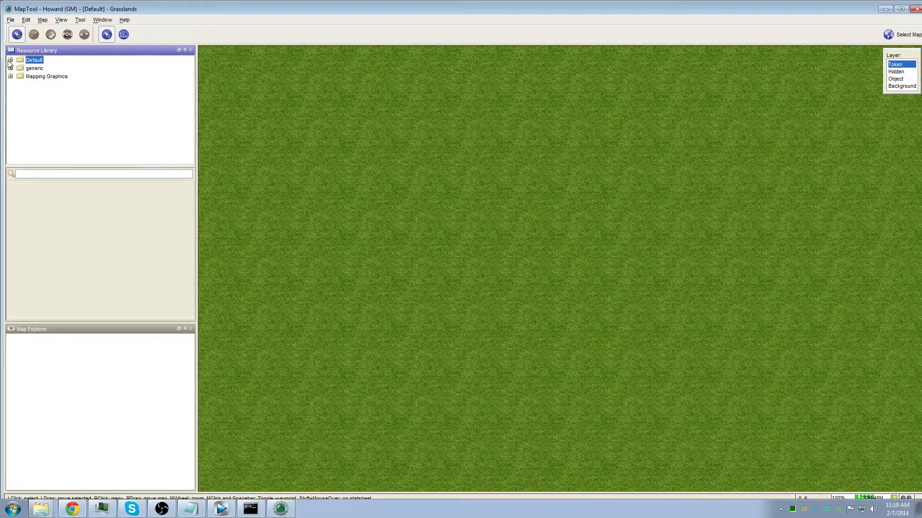
click(40, 69)
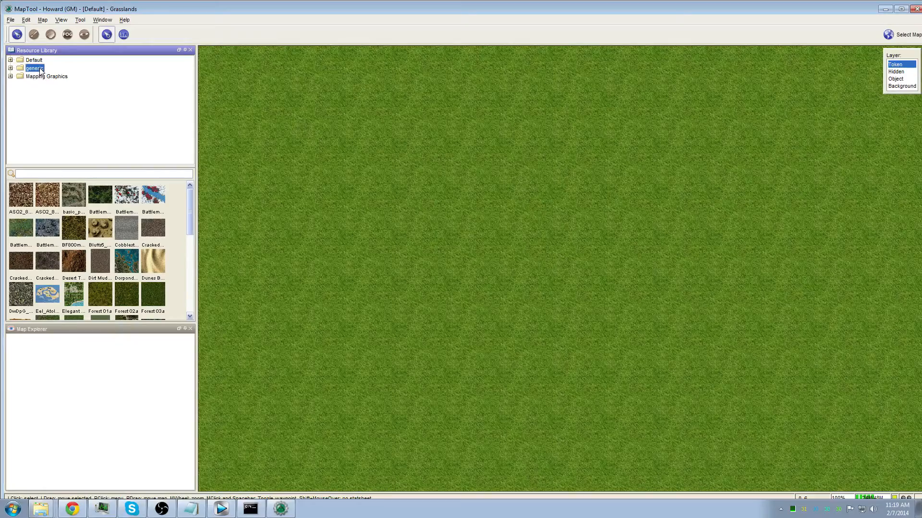
mouse_move(190, 196)
mouse_down()
mouse_move(200, 276)
mouse_move(194, 181)
mouse_up()
click(54, 77)
scroll(188, 223, down, 3)
scroll(189, 201, up, 2)
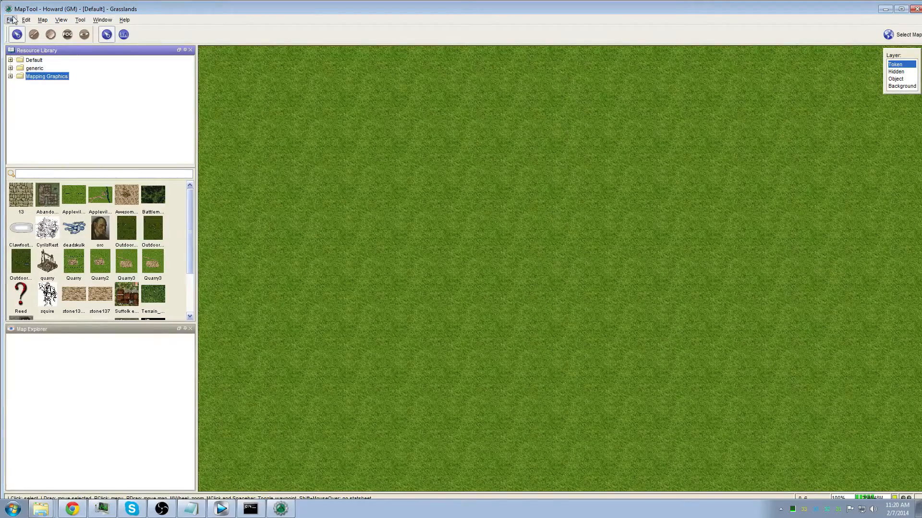
Step: Start adding a resource to the library and look through the packs offered in the RPTools Library
click(12, 21)
click(9, 20)
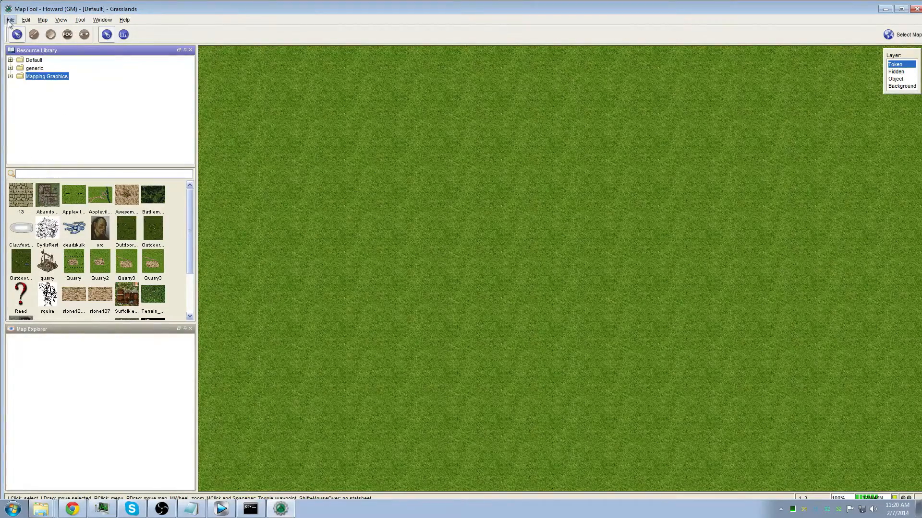
click(9, 21)
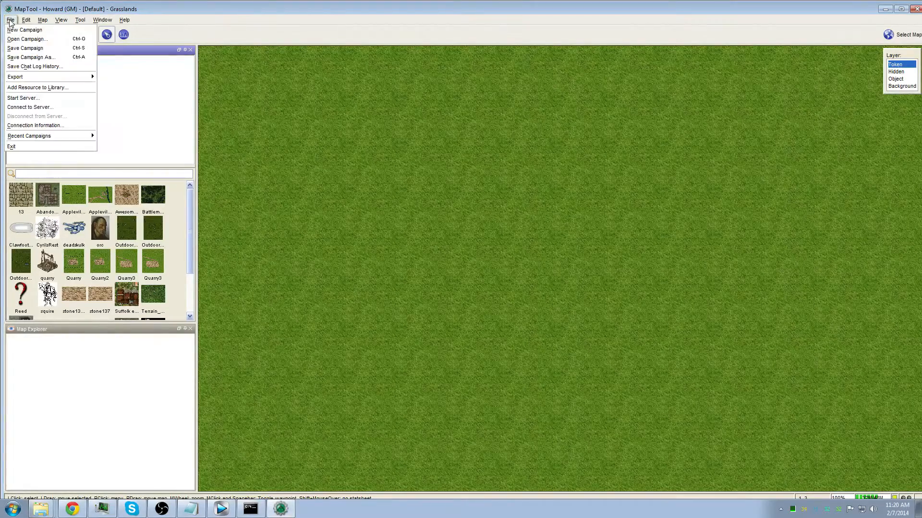
click(21, 88)
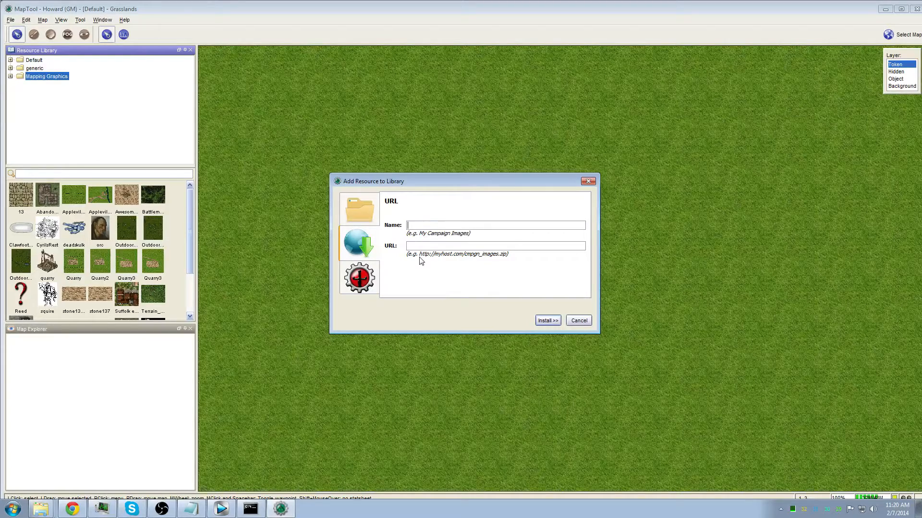
click(353, 285)
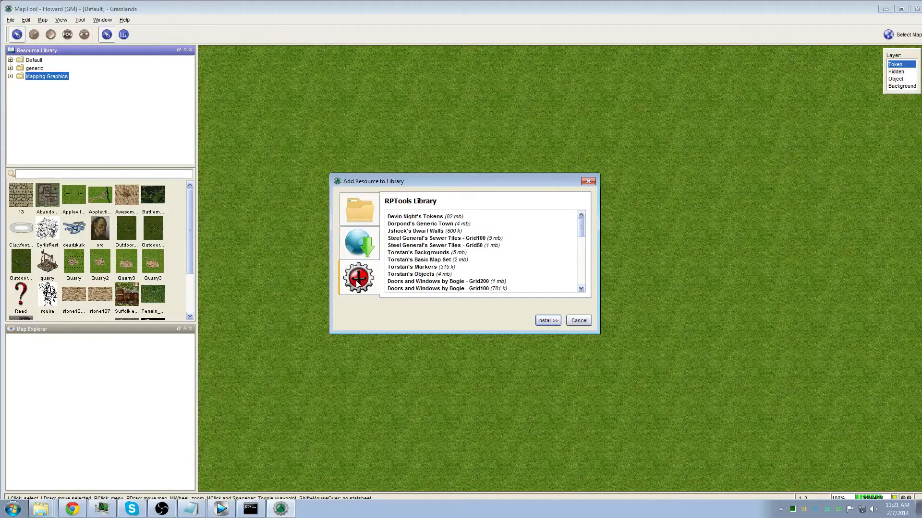
mouse_move(580, 224)
mouse_down()
mouse_move(575, 280)
mouse_move(574, 223)
mouse_up()
drag(574, 223, 570, 283)
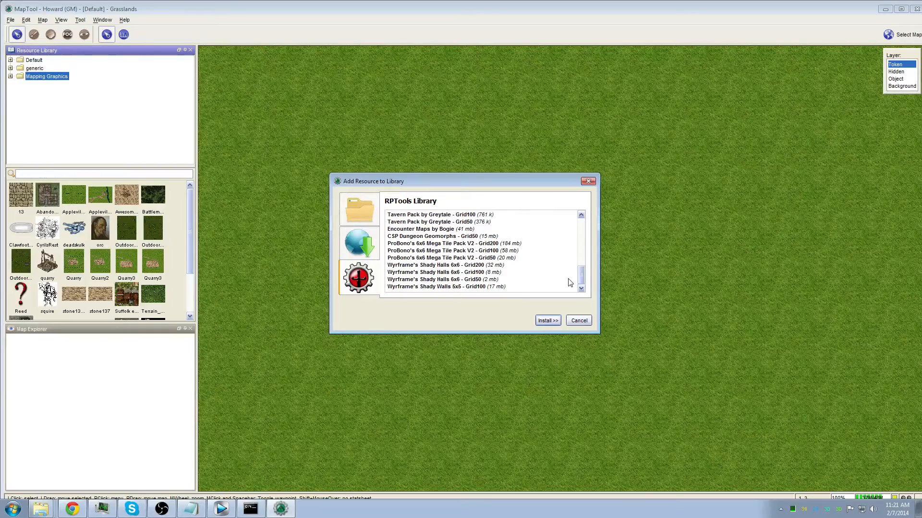
drag(570, 283, 579, 227)
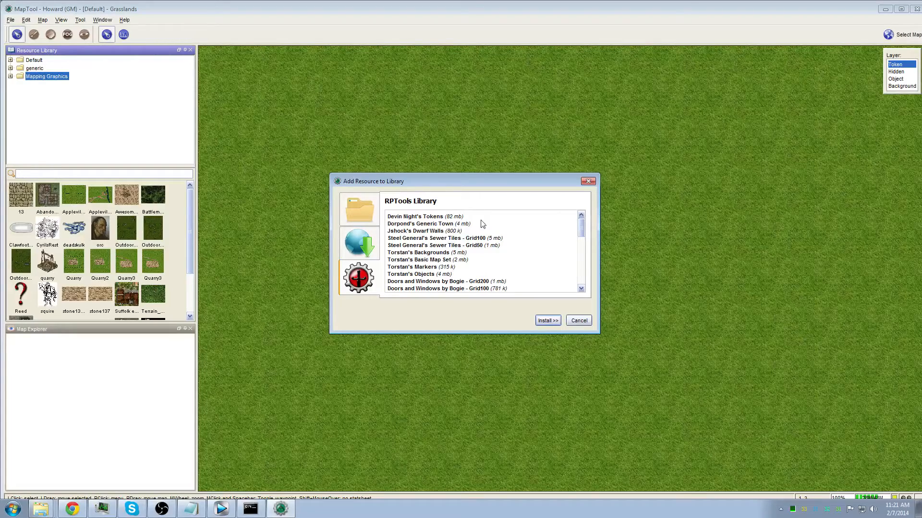
Step: Install all RPTools Library packs, from Devin Night's Tokens through Wyrframe's Shady Walls 5x5 - Grid100
click(445, 218)
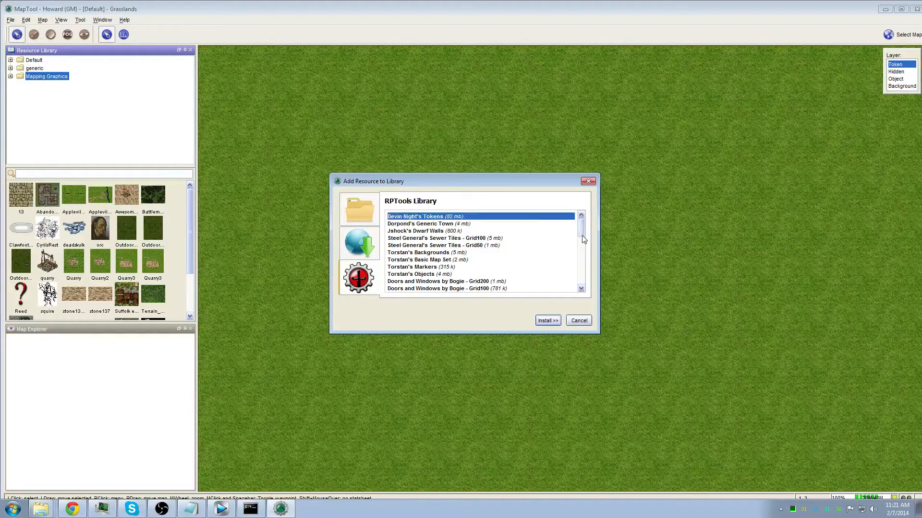
drag(581, 228, 582, 287)
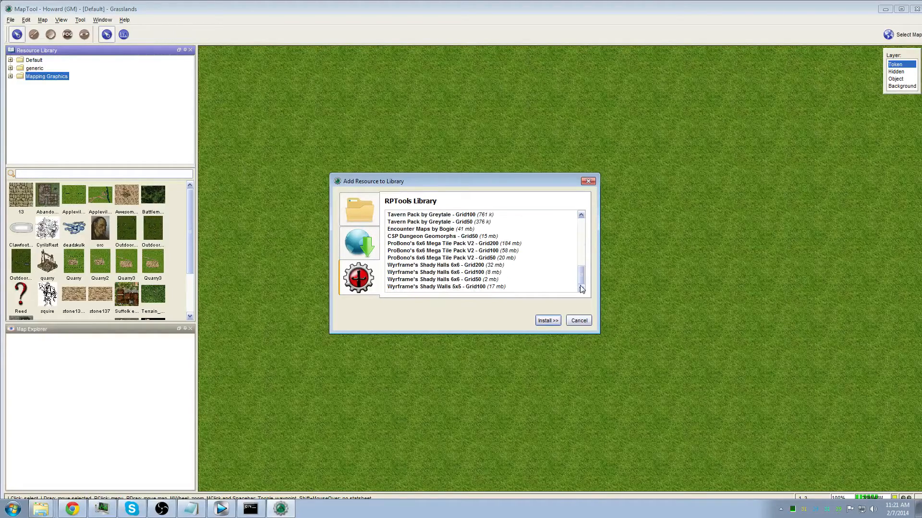
shift+click(485, 287)
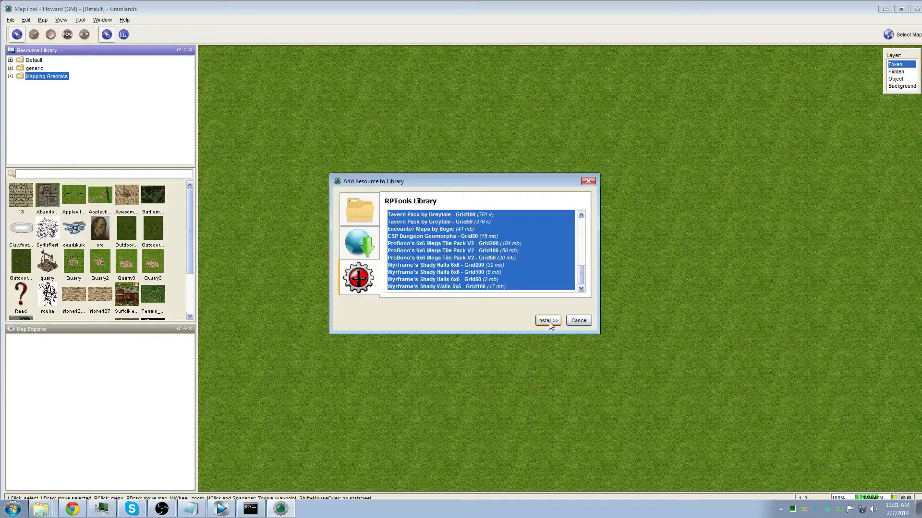
click(549, 322)
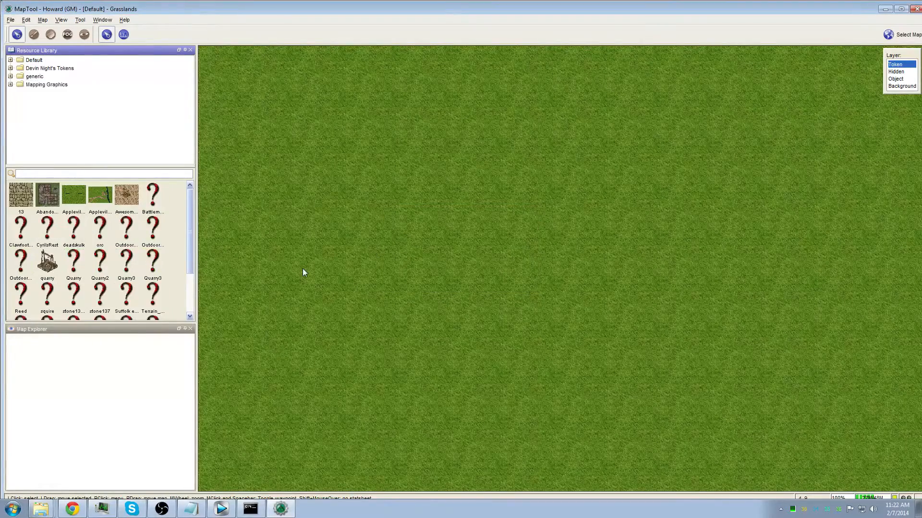
Step: Acknowledge the licence notices for the first installed packs, including Steel General's Sewer Tiles - Grid100
click(563, 294)
click(563, 293)
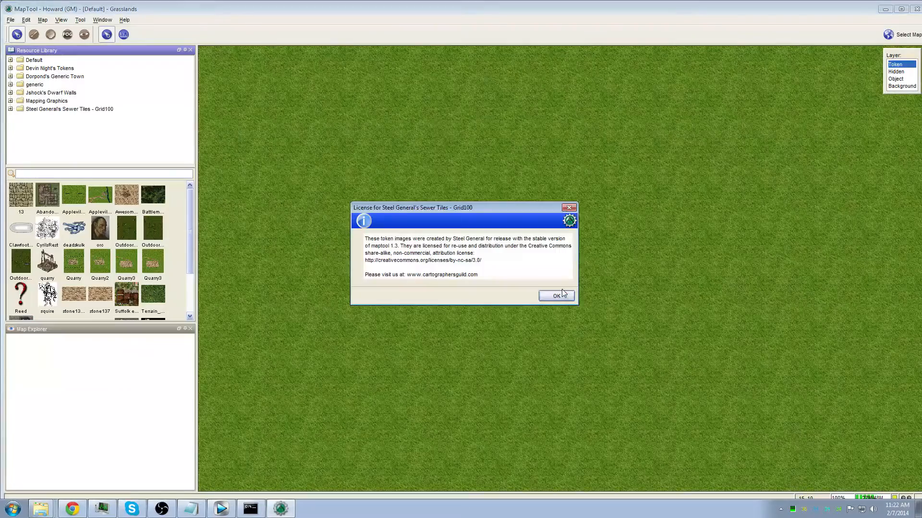
click(561, 296)
click(562, 295)
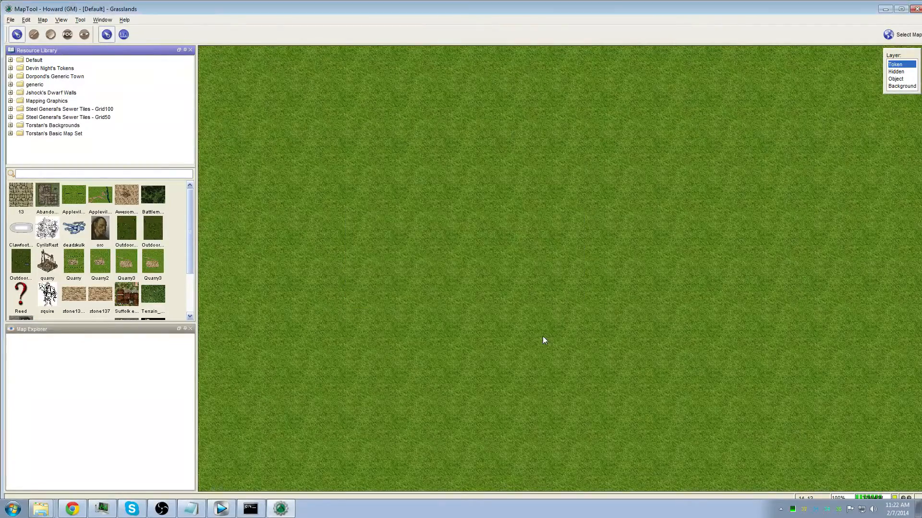
click(552, 288)
click(558, 287)
click(544, 359)
click(544, 368)
click(545, 367)
click(546, 367)
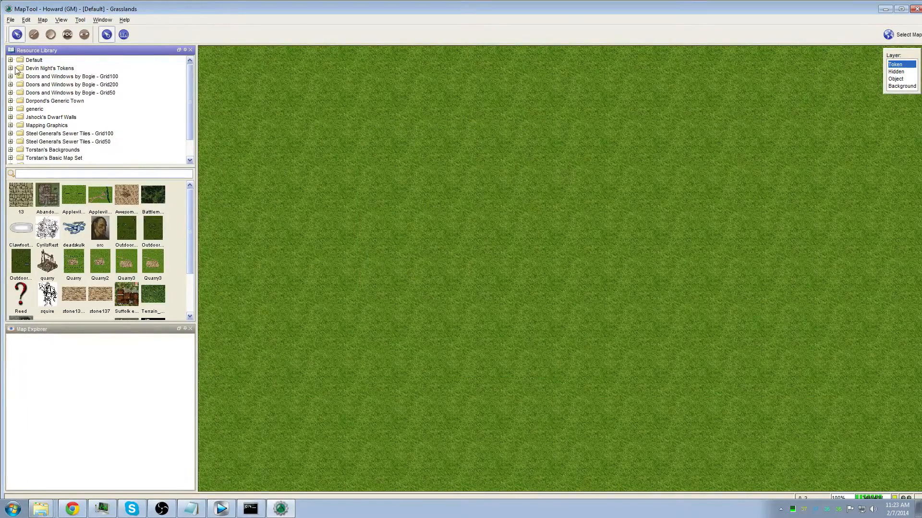
Step: Acknowledge the next licence notices, including those for Dorpond's Tree Packs
click(576, 315)
click(579, 311)
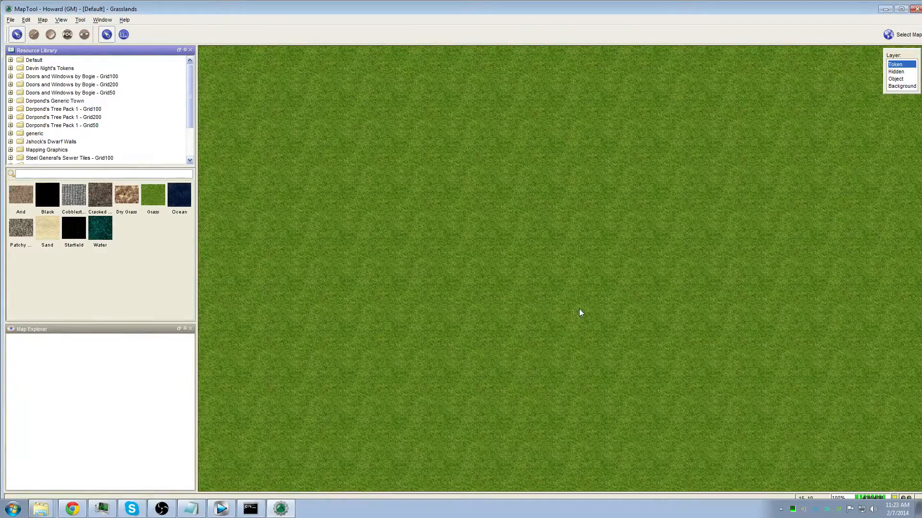
click(577, 309)
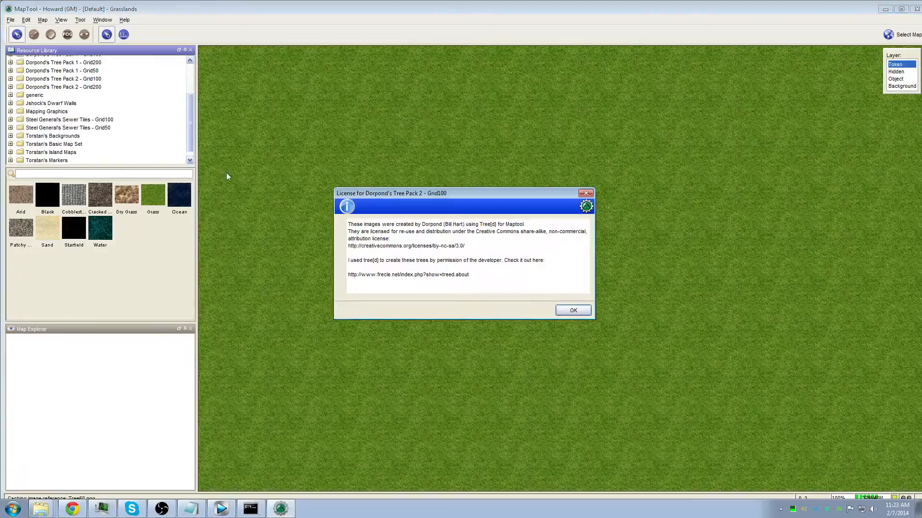
click(580, 313)
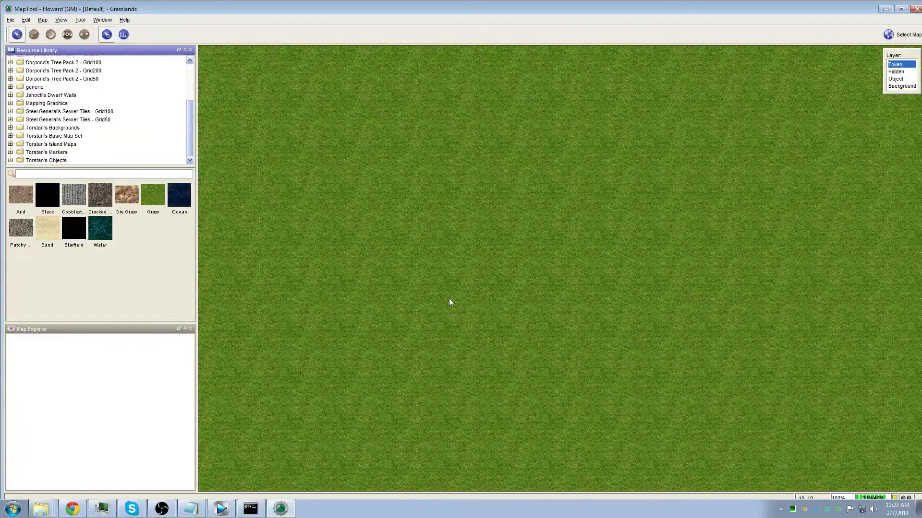
click(580, 311)
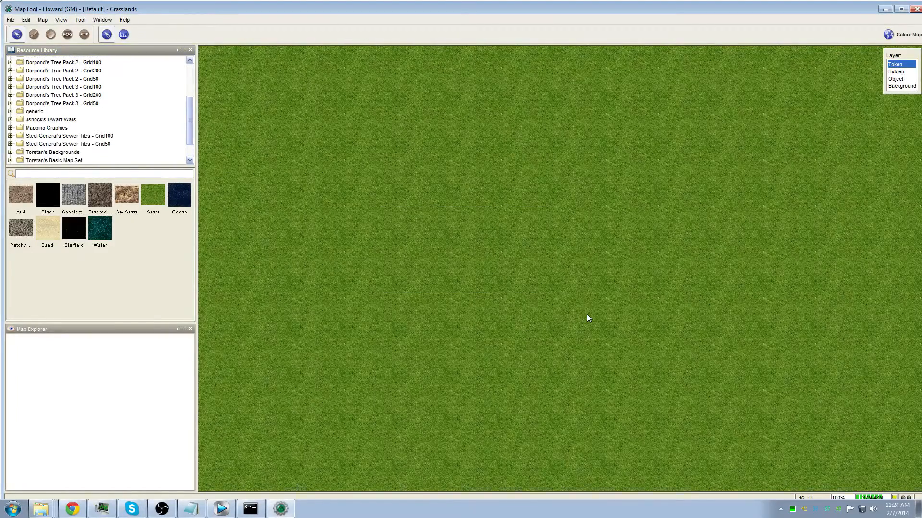
click(566, 306)
click(572, 310)
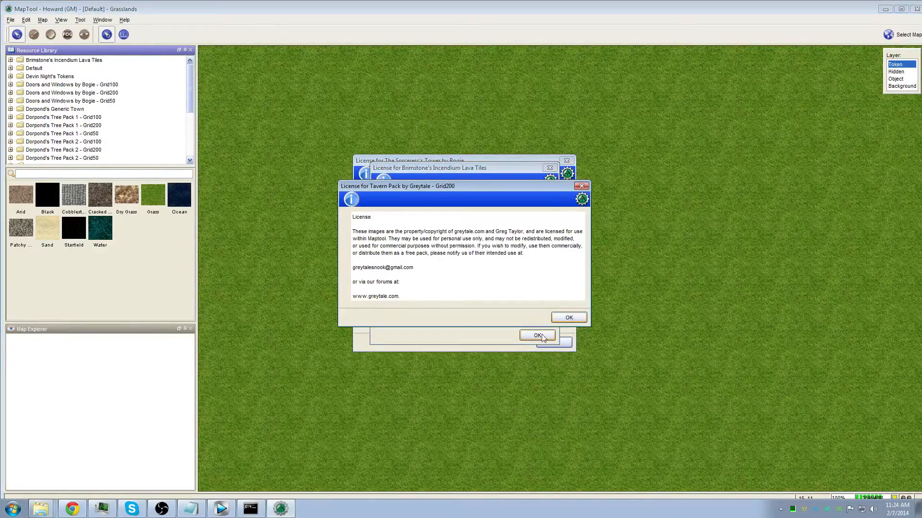
Step: Dismiss the stacked licence notices for Tavern Pack by Greytale - Grid200, Brimstone's Incendium Lava Tiles and The Sorceress's Tower by Bogie
mouse_move(466, 188)
mouse_down()
mouse_move(414, 248)
mouse_move(464, 189)
mouse_up()
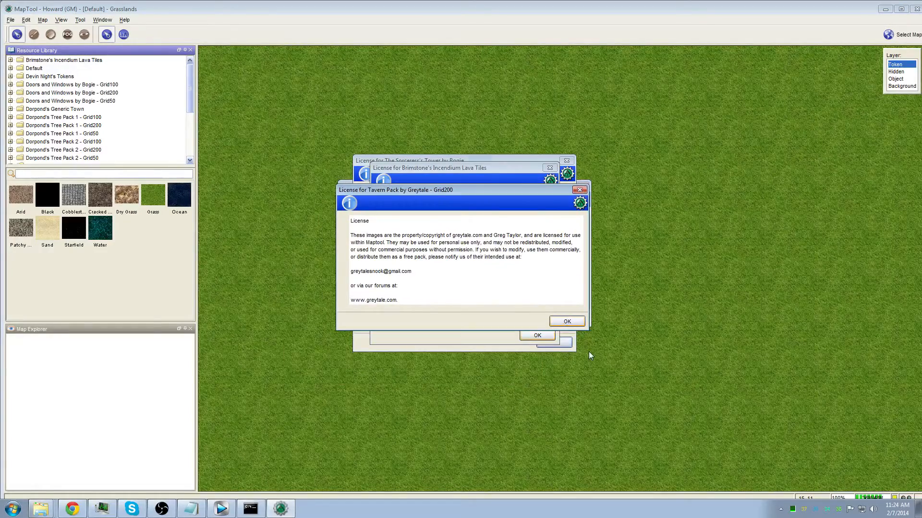
click(567, 321)
click(537, 335)
click(553, 340)
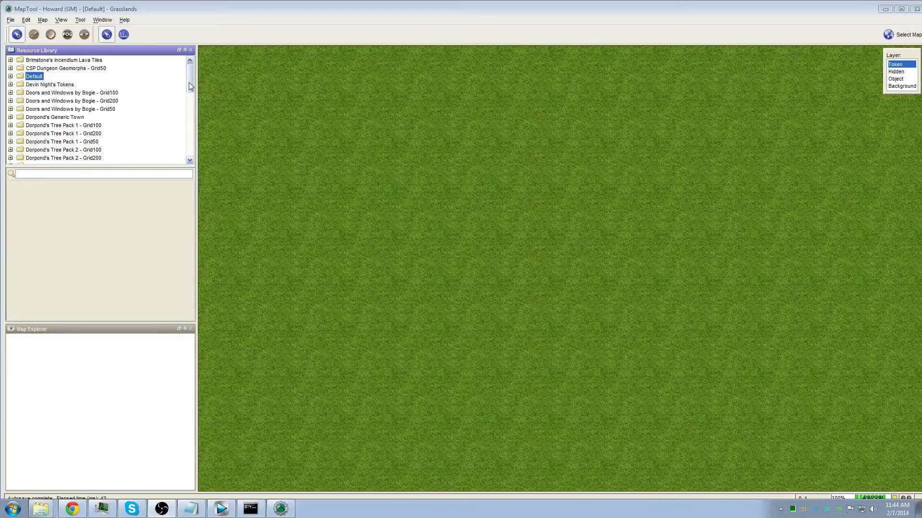
Step: Look through the full list of installed packs in the Resource Library
mouse_move(190, 78)
mouse_down()
mouse_move(196, 150)
mouse_move(200, 70)
mouse_up()
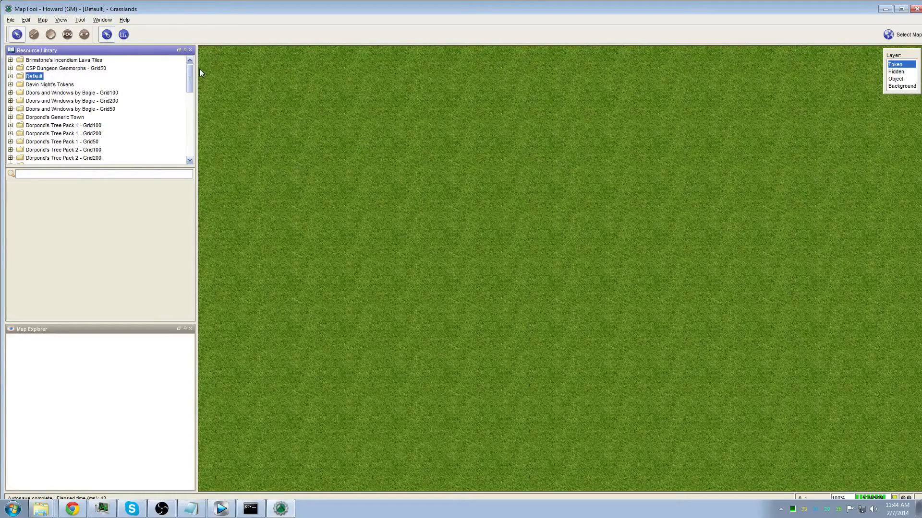
drag(200, 70, 195, 145)
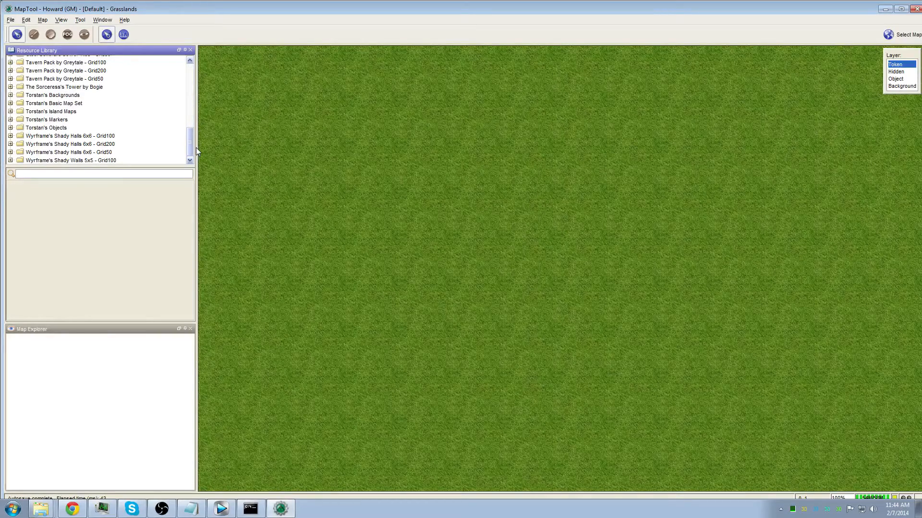
drag(193, 142, 197, 76)
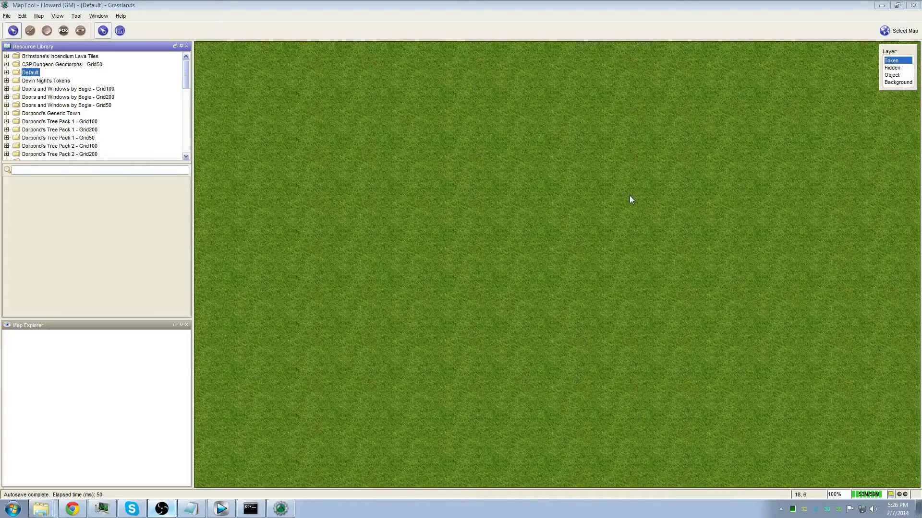
Step: Show the grid on the Grasslands map and choose the first hexagonal cell type in its map properties
click(57, 18)
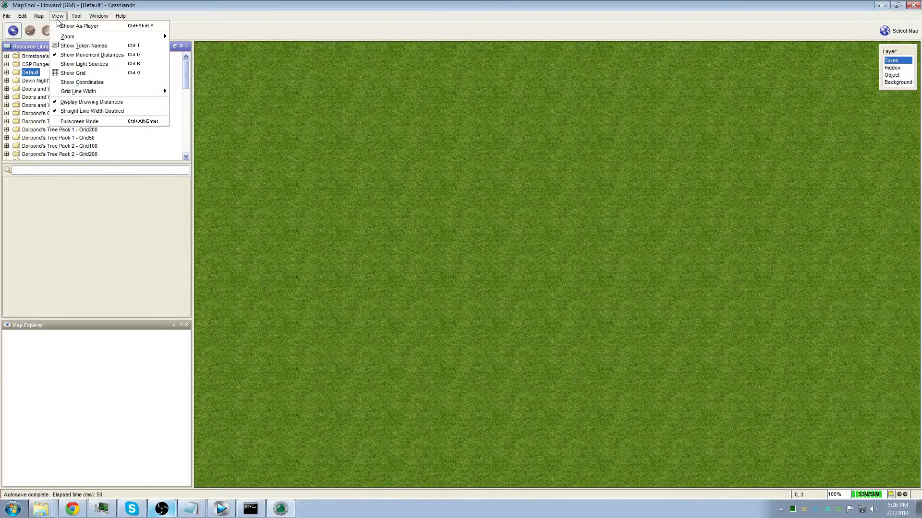
click(73, 73)
click(7, 18)
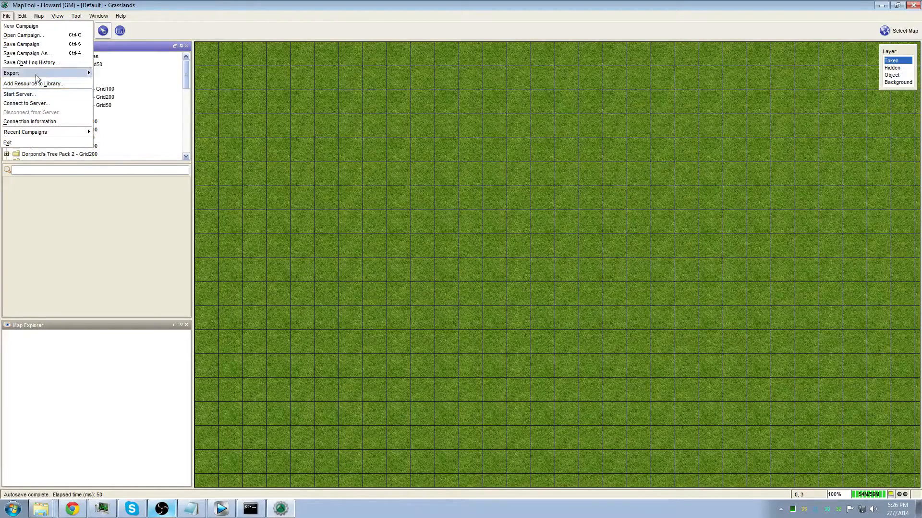
mouse_move(76, 18)
mouse_move(40, 17)
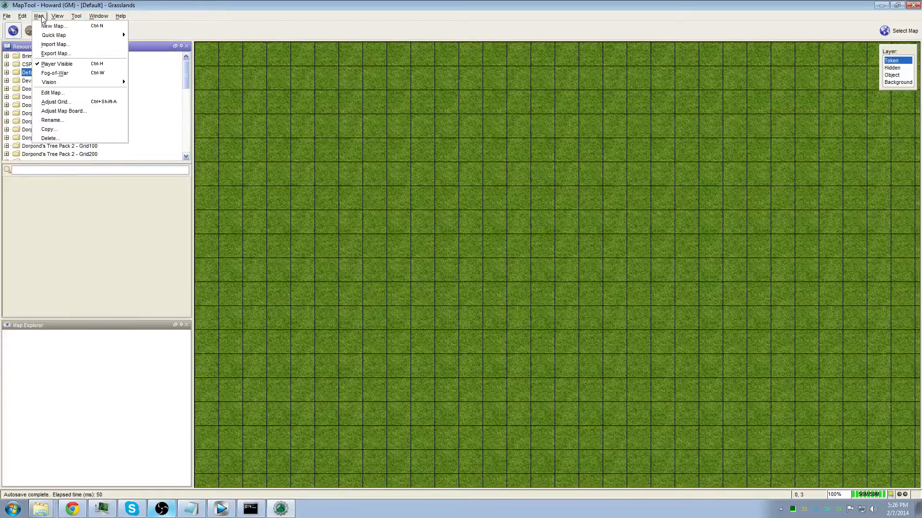
click(48, 93)
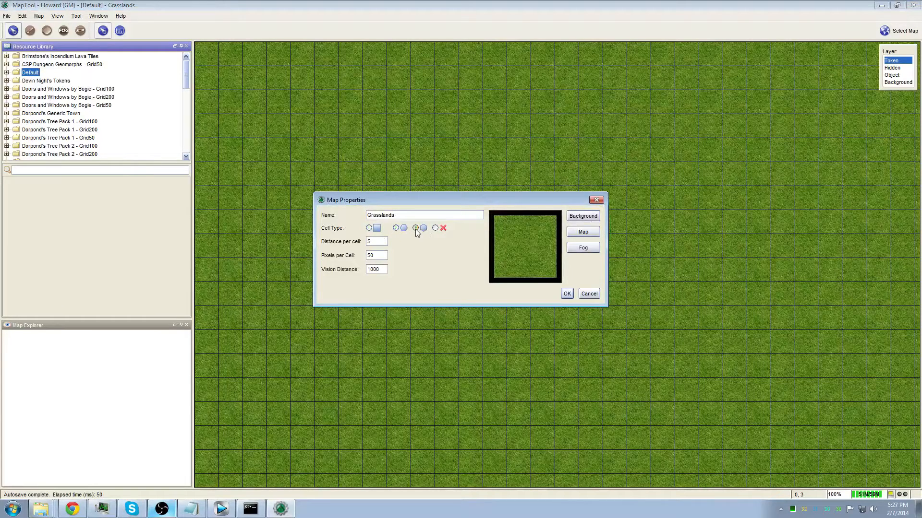
click(396, 228)
Step: Examine the background textures in the Default library's Textures folder, then leave the background selection without choosing one
click(589, 221)
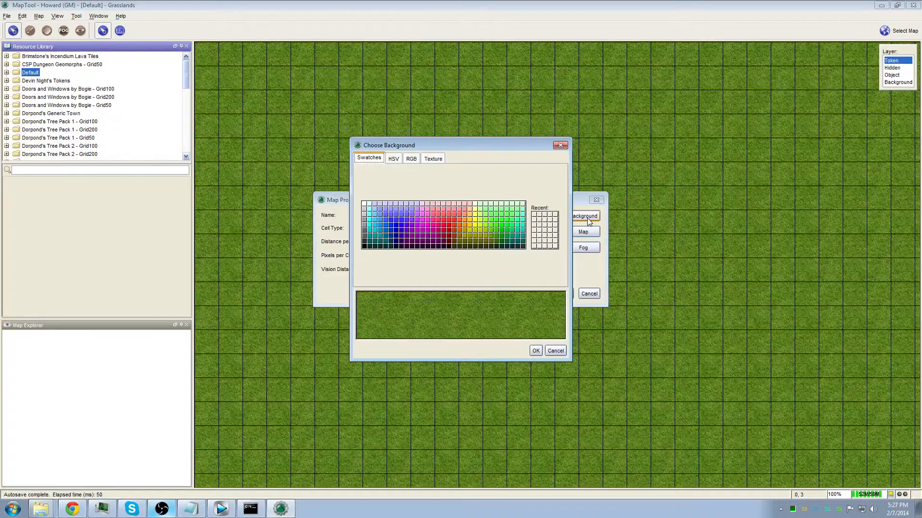
click(433, 158)
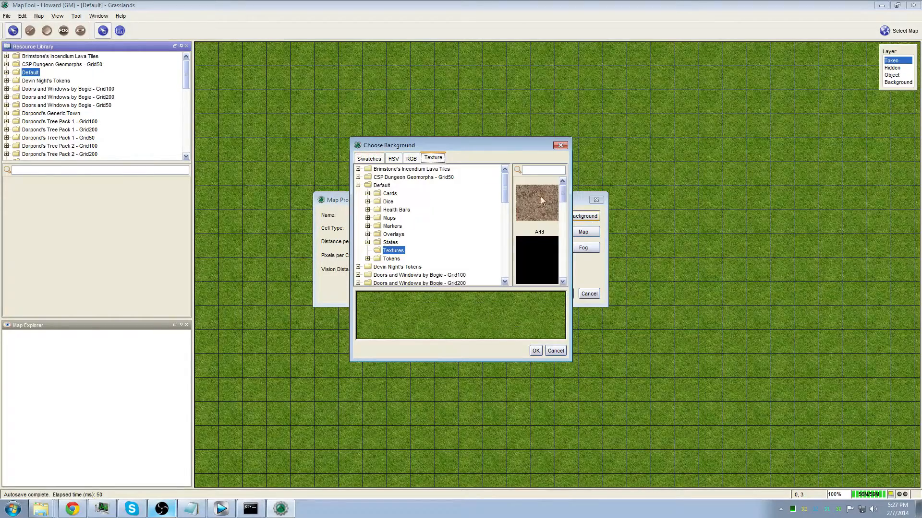
drag(563, 192, 564, 247)
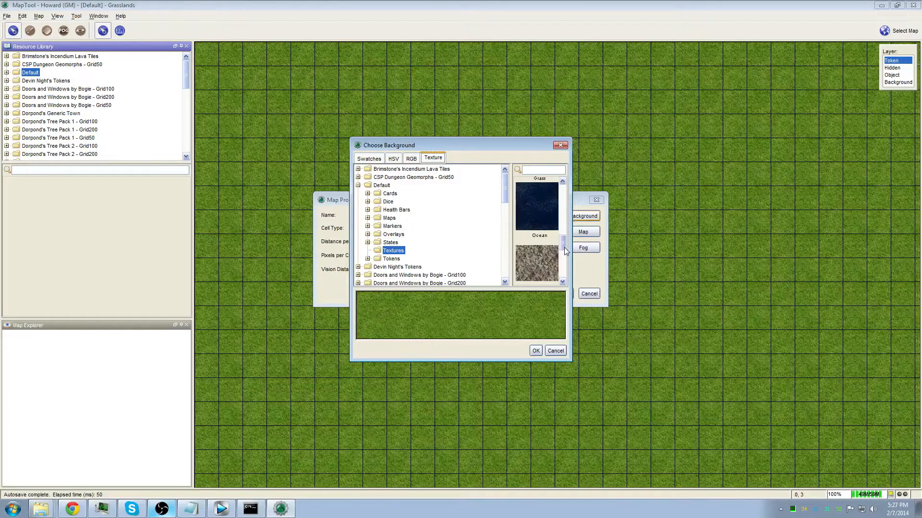
mouse_move(503, 191)
mouse_down()
mouse_move(509, 271)
mouse_move(507, 177)
mouse_up()
click(554, 350)
Step: Apply the edited map properties and view the hex grid zoomed out
click(565, 296)
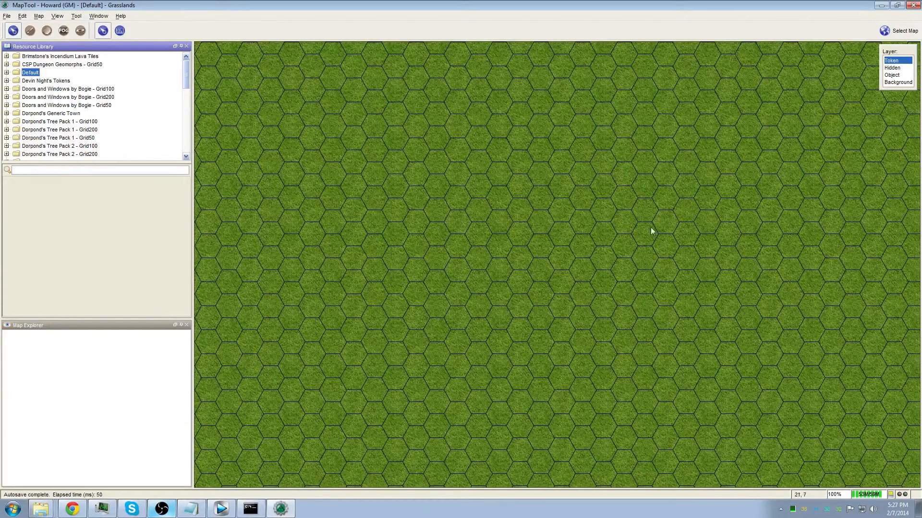
scroll(513, 259, down, 12)
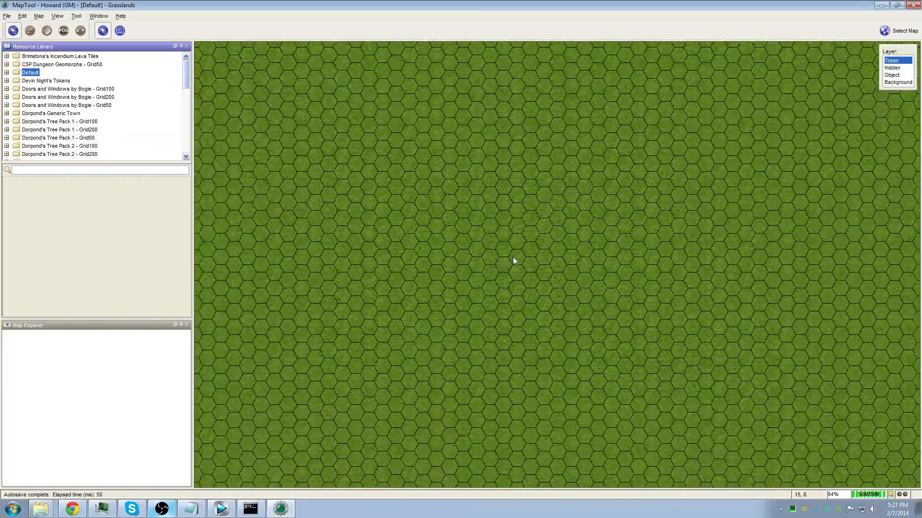
Step: Examine how the hex grid displays on the Grasslands map at different zoom levels
scroll(513, 261, down, 8)
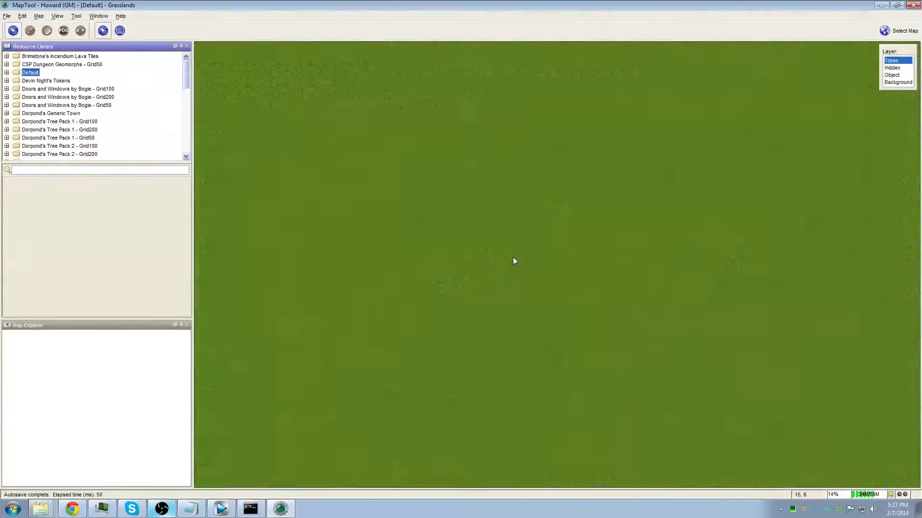
scroll(513, 259, down, 2)
scroll(513, 260, up, 3)
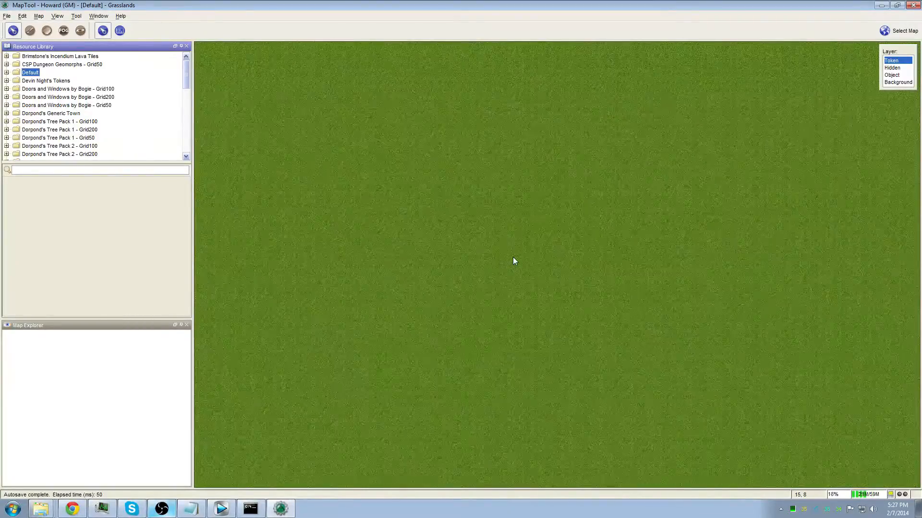
scroll(513, 260, up, 7)
scroll(513, 260, down, 1)
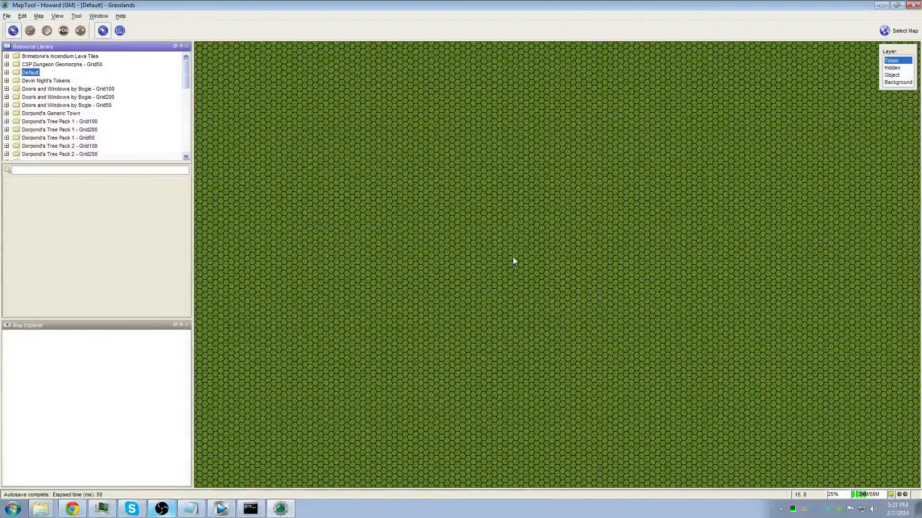
key(alt)
key(alt)
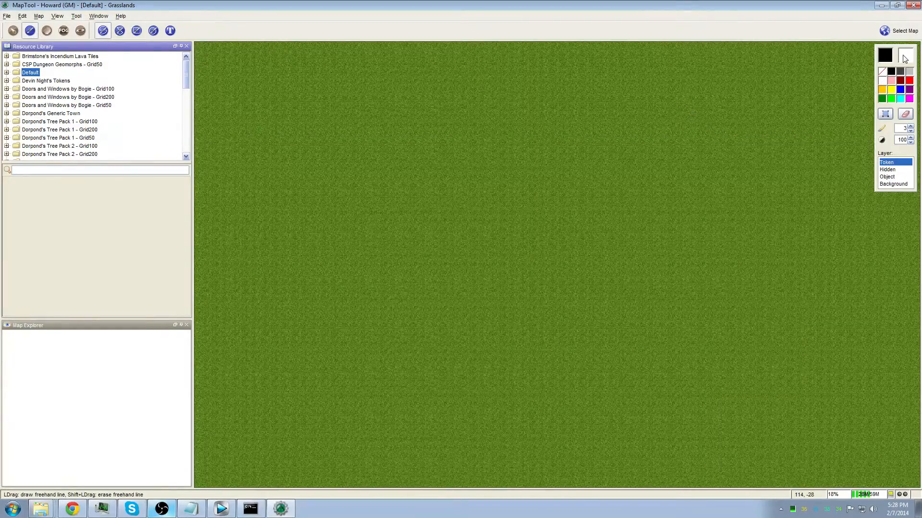
Step: Set the fill paint of the freehand drawing tool to the Water texture
click(904, 58)
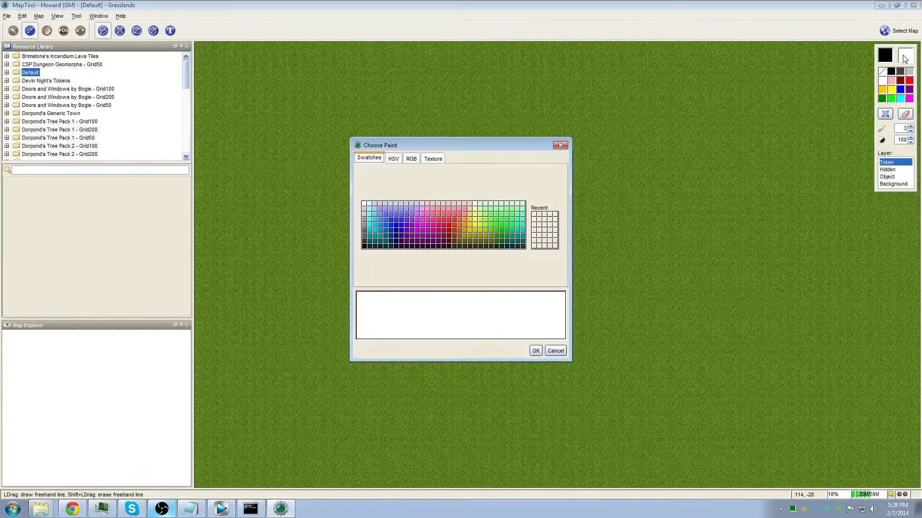
click(435, 158)
drag(563, 194, 561, 277)
click(485, 261)
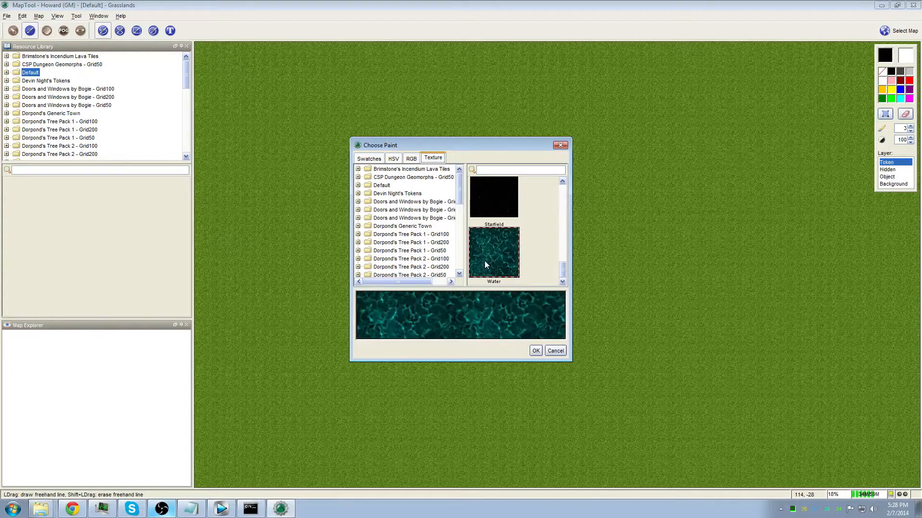
click(535, 350)
Step: Set the line paint to the Cracked Mud texture and choose the Background layer for drawing
click(885, 54)
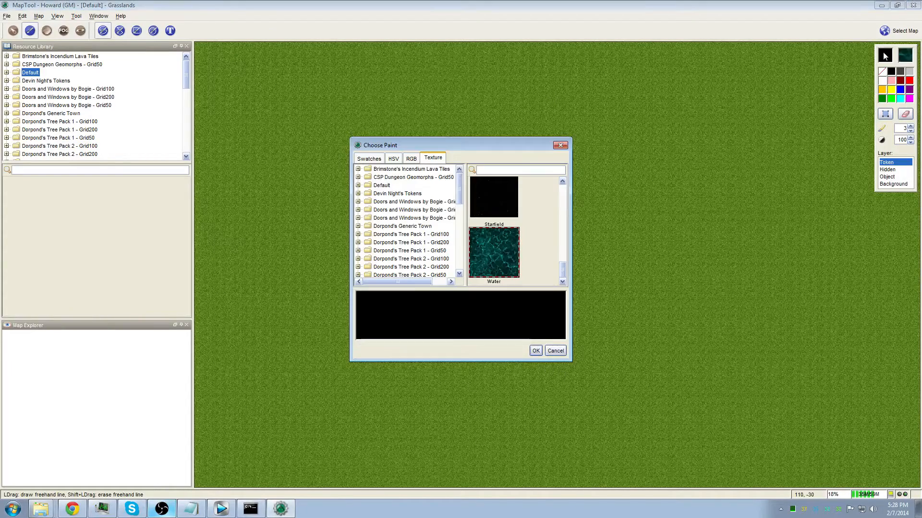
drag(563, 273, 563, 213)
click(500, 244)
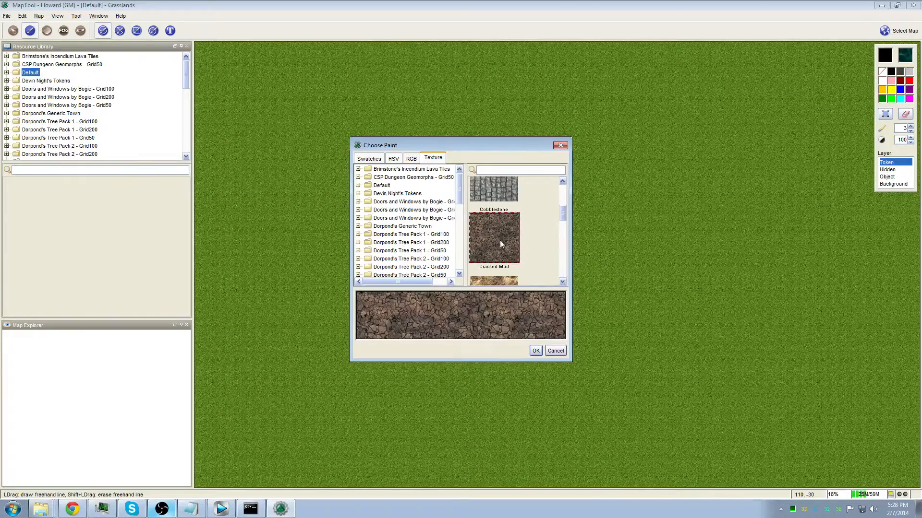
click(536, 350)
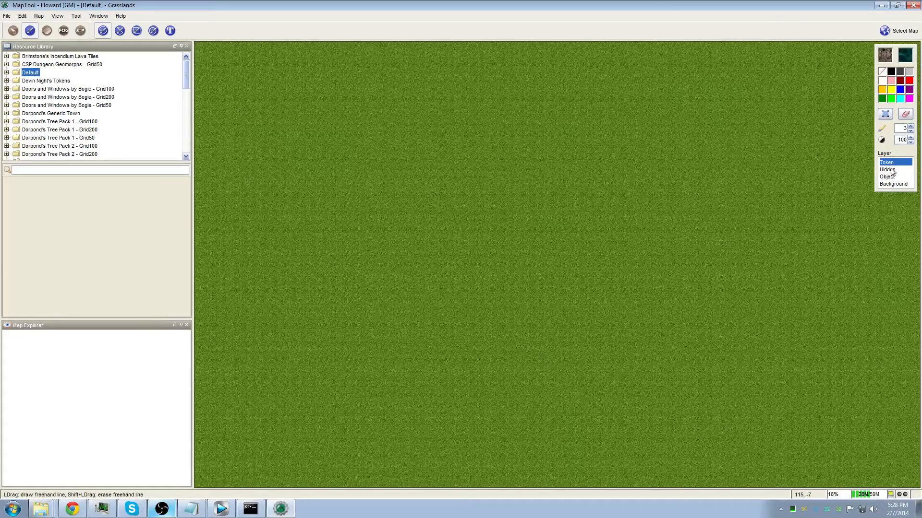
click(894, 185)
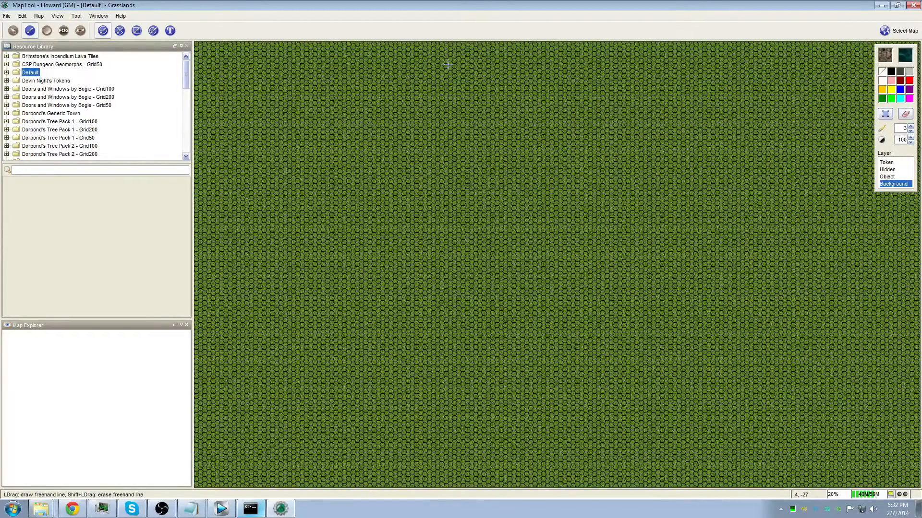
Step: Draw a winding freehand river of water running vertically through the middle of the map and inspect it closely
drag(449, 44, 489, 43)
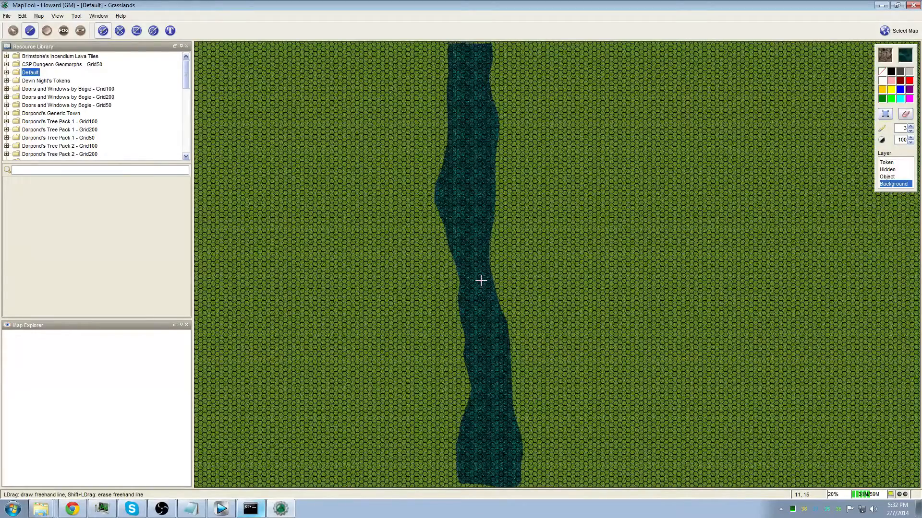
scroll(481, 281, down, 1)
scroll(481, 280, up, 10)
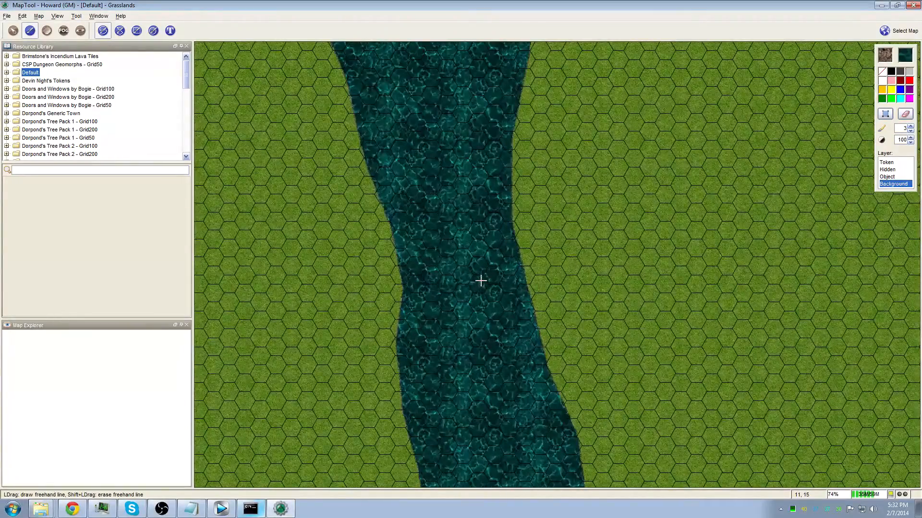
scroll(480, 281, down, 9)
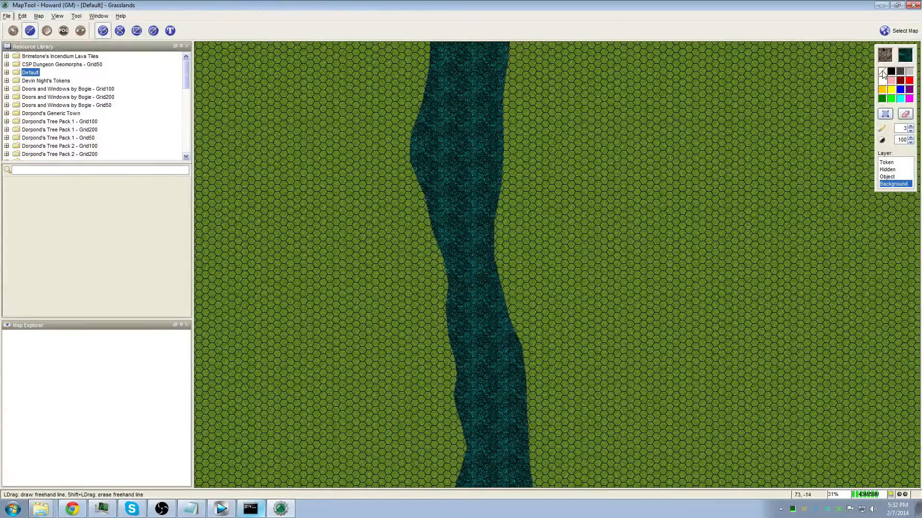
Step: Remove the line paint and widen the river's narrow right bank with freehand water patches
click(886, 57)
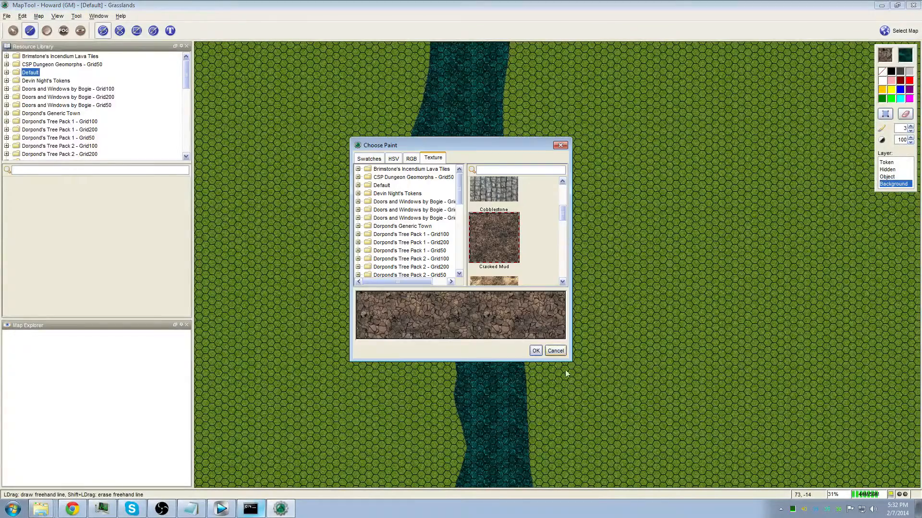
click(555, 350)
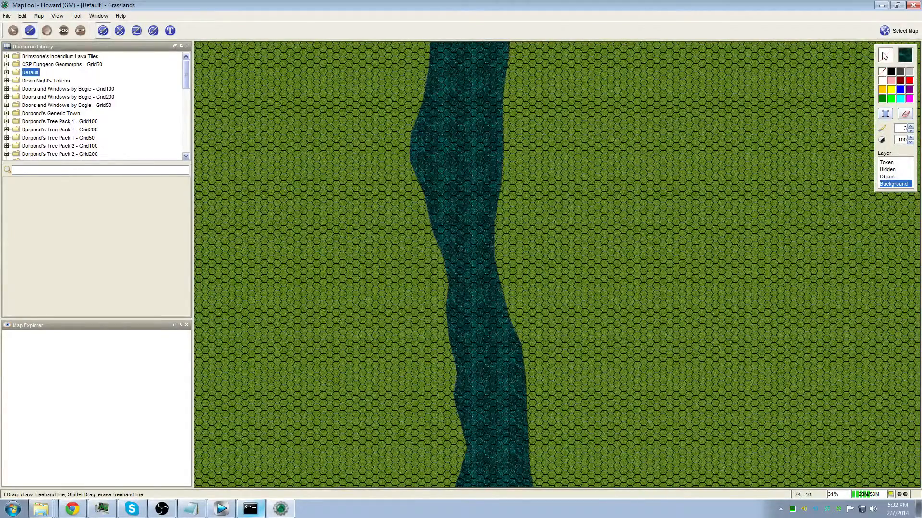
drag(496, 221, 505, 296)
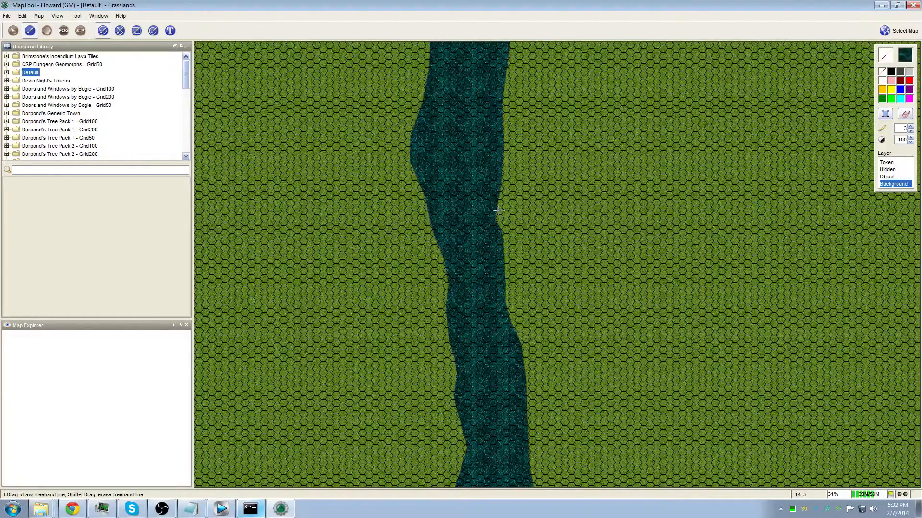
mouse_move(512, 277)
mouse_down()
mouse_move(514, 346)
mouse_move(494, 269)
mouse_move(492, 191)
mouse_up()
scroll(534, 315, down, 5)
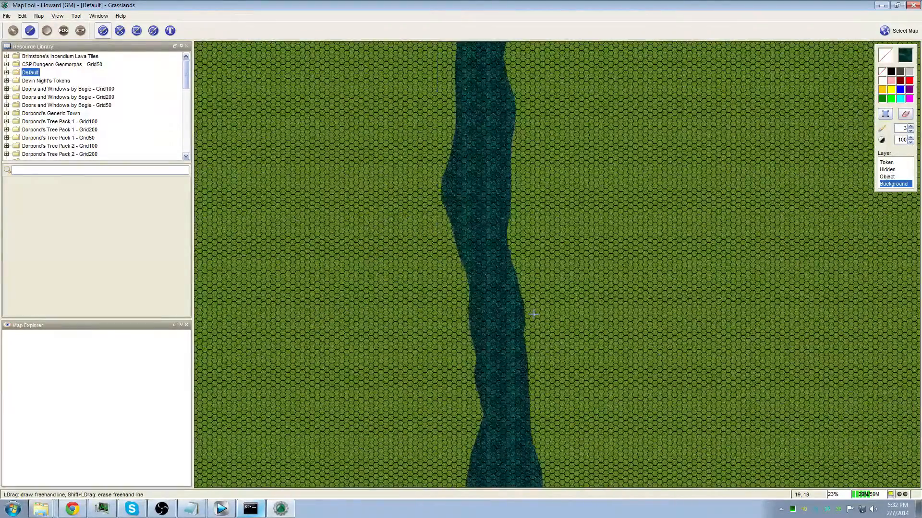
Step: Cover the ragged upper end of the river with a rounded freehand patch of water
scroll(534, 315, up, 1)
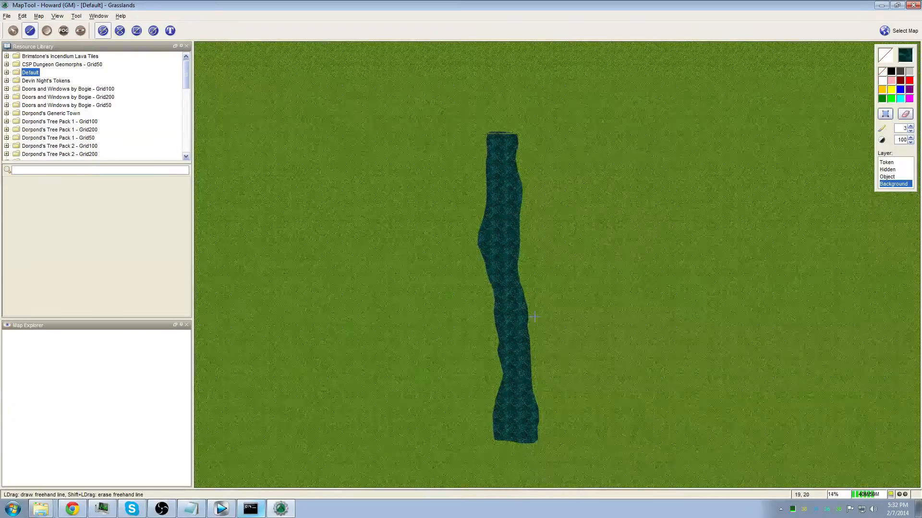
scroll(496, 138, up, 4)
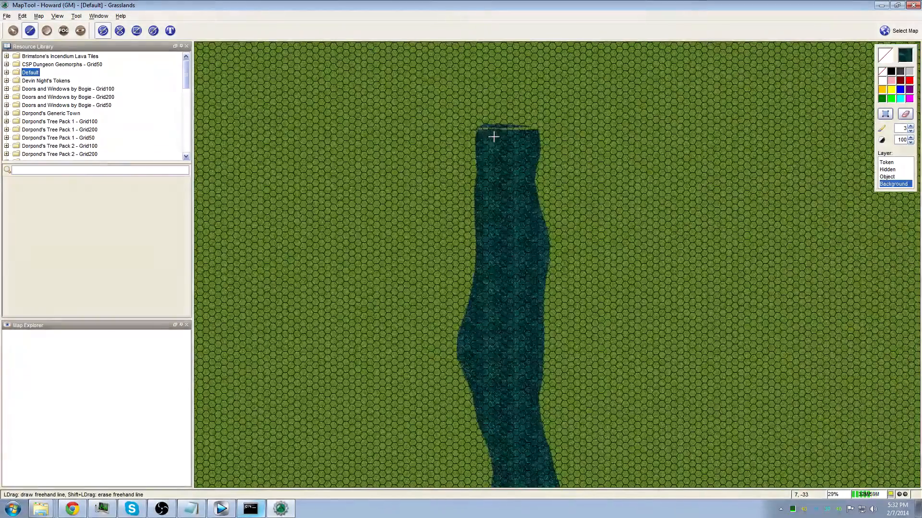
mouse_move(480, 134)
mouse_down()
mouse_move(479, 117)
mouse_move(523, 116)
mouse_move(534, 134)
mouse_move(492, 128)
mouse_up()
scroll(599, 223, down, 4)
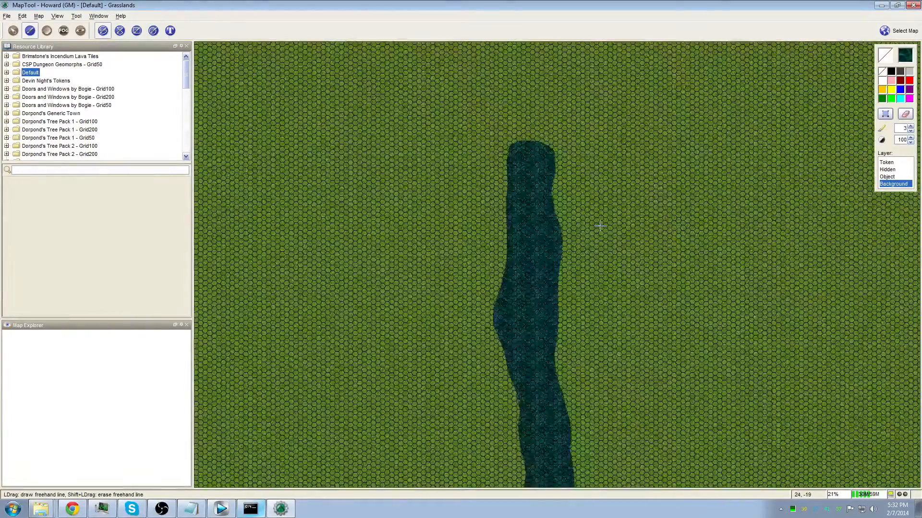
scroll(630, 301, down, 2)
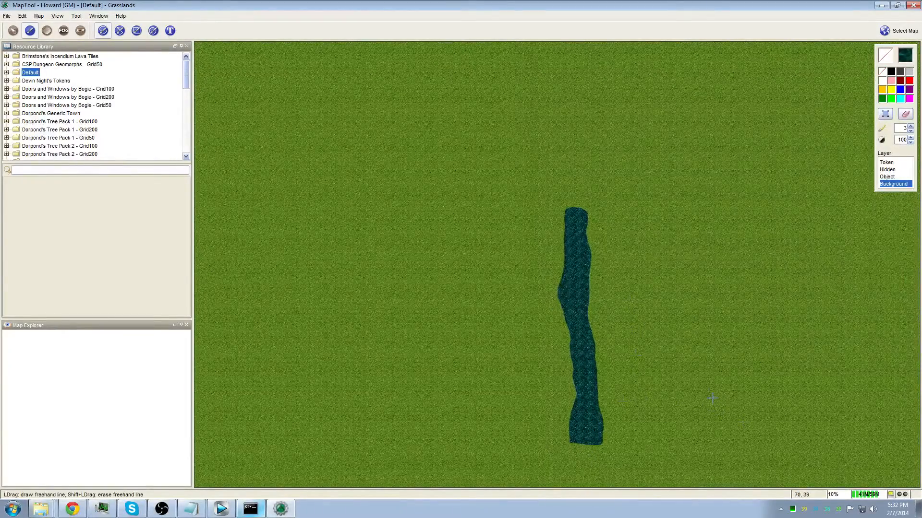
drag(667, 350, 603, 312)
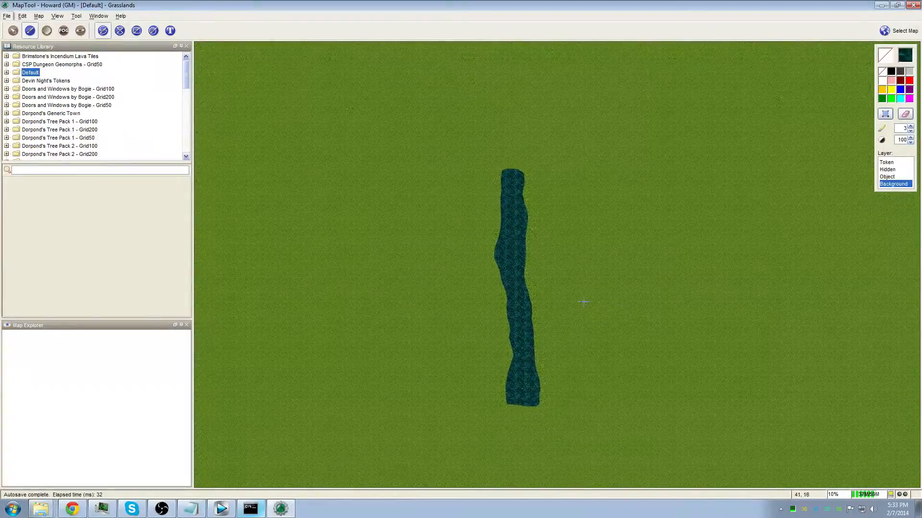
scroll(583, 302, up, 5)
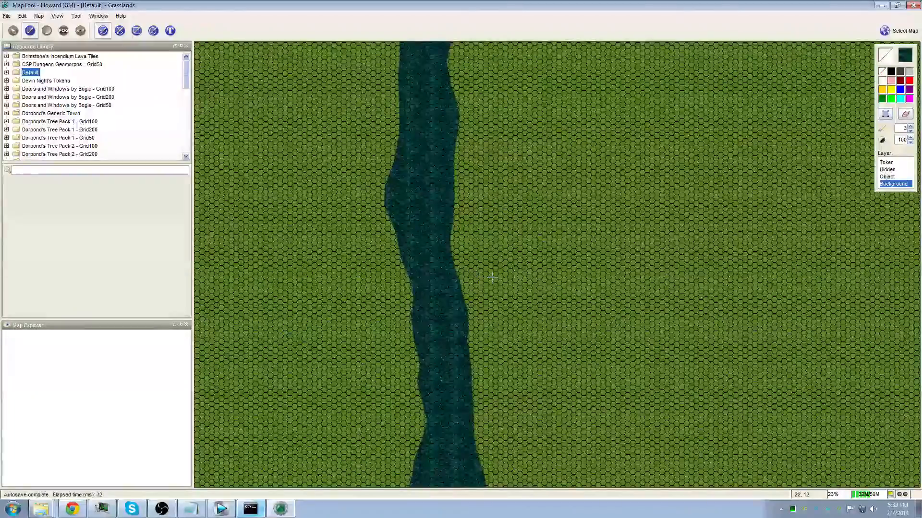
drag(540, 288, 565, 295)
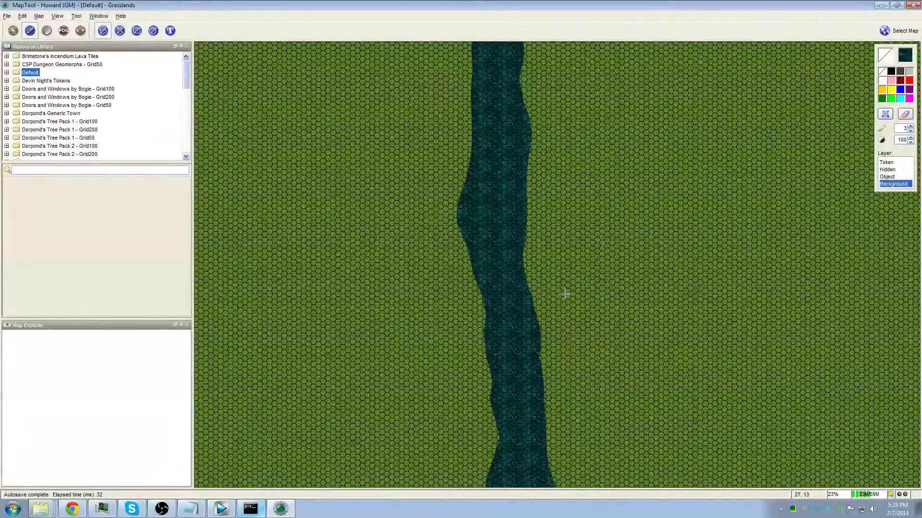
scroll(564, 294, down, 2)
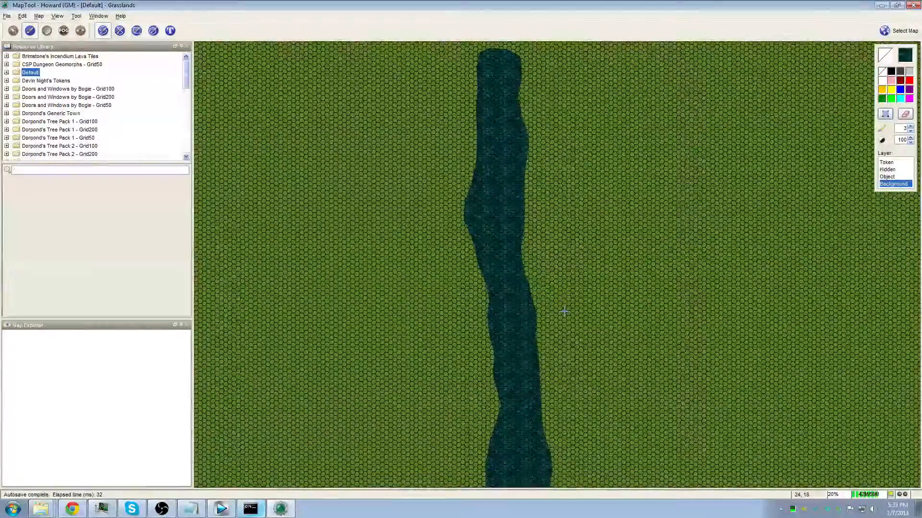
drag(564, 312, 560, 295)
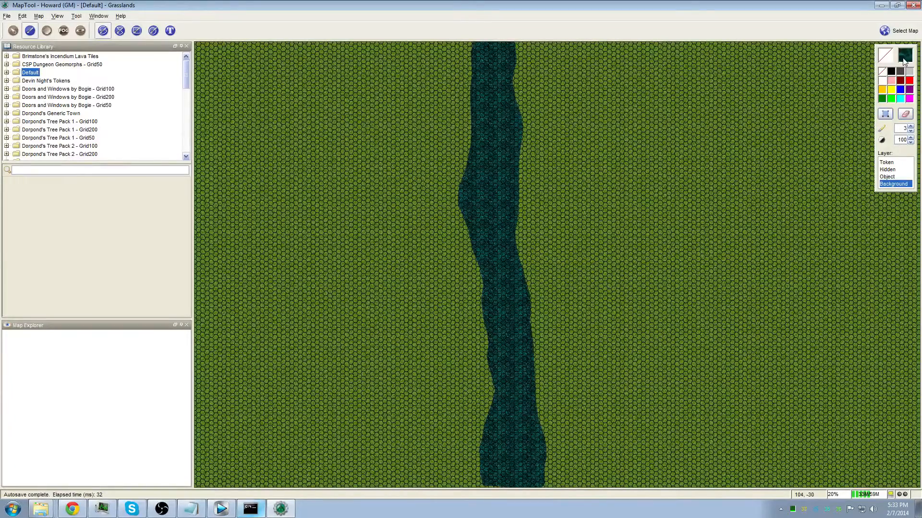
Step: Set the fill to the Dry Grass texture and draw a winding horizontal freehand road that crosses the river
click(903, 60)
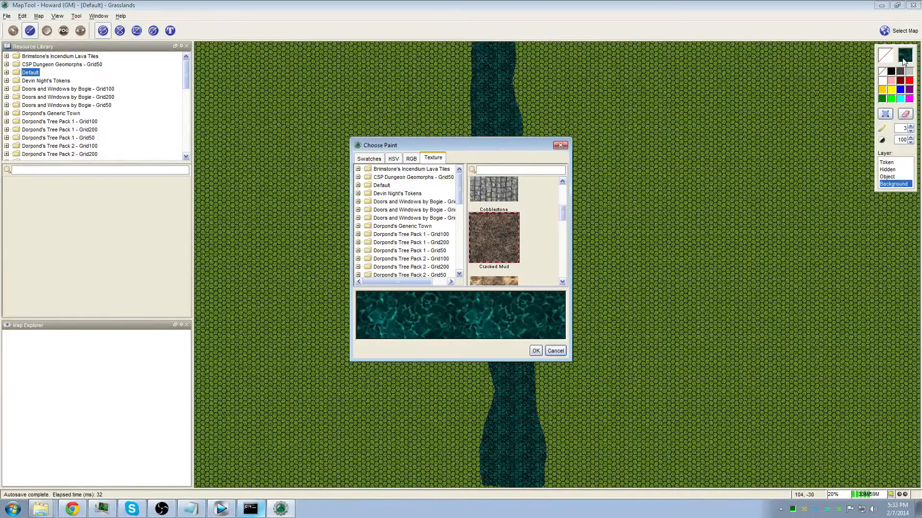
mouse_move(563, 216)
mouse_down()
mouse_move(565, 268)
mouse_move(563, 189)
mouse_move(562, 219)
mouse_up()
click(482, 264)
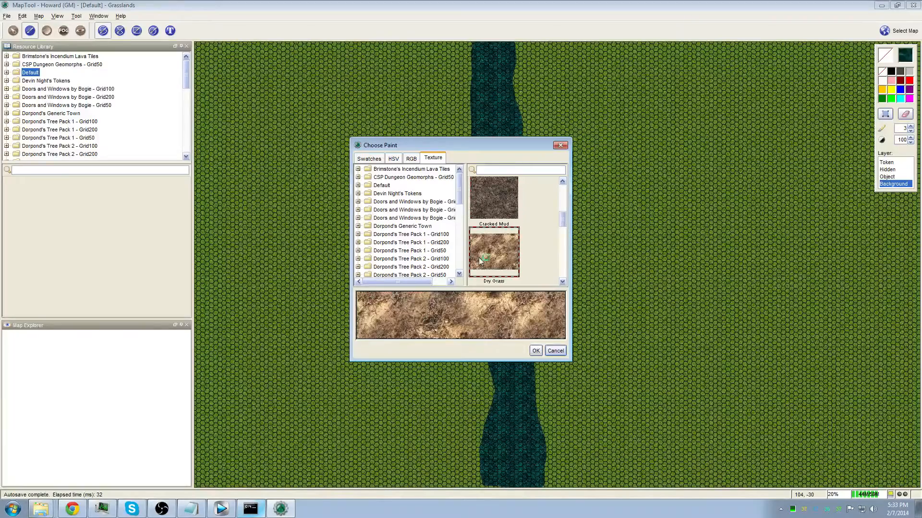
click(535, 350)
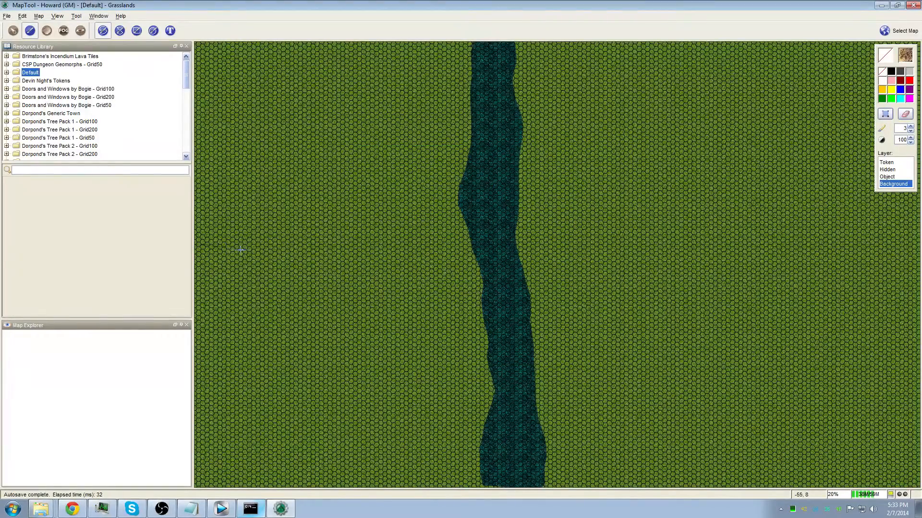
mouse_move(357, 250)
mouse_down()
mouse_move(445, 263)
mouse_move(474, 254)
mouse_up()
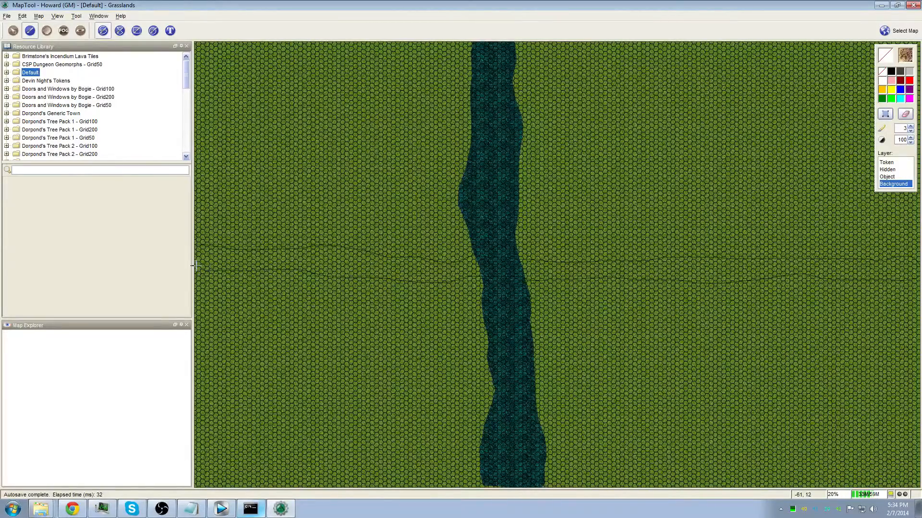
drag(195, 249, 193, 245)
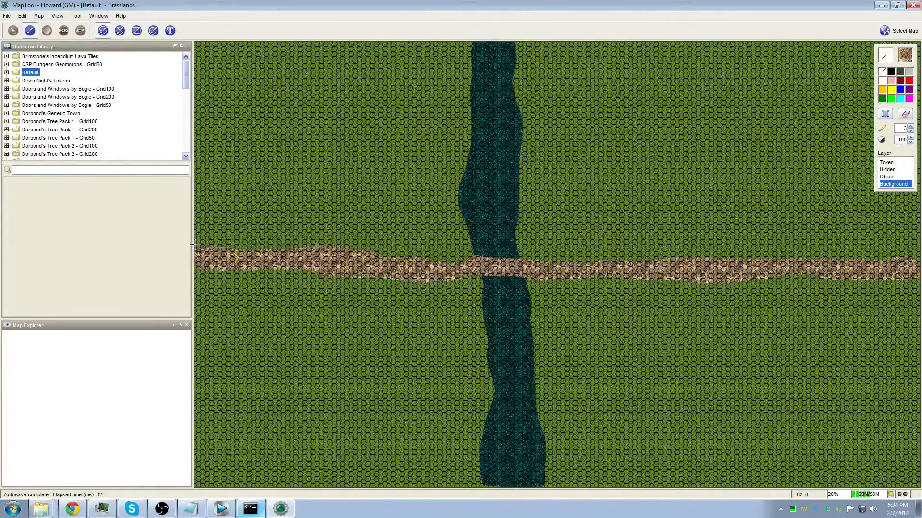
Step: Set the fill to the water texture and paint a freehand water patch over the road where it crosses the river
click(13, 30)
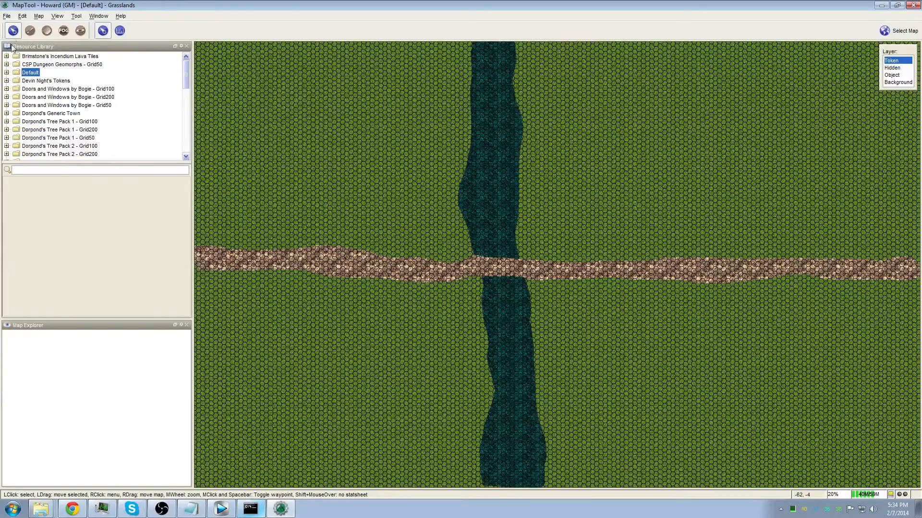
click(30, 31)
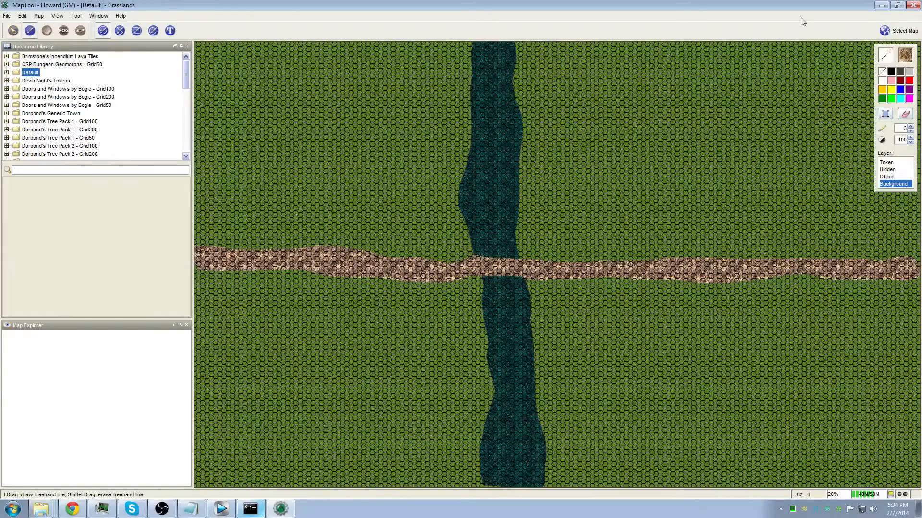
click(906, 56)
drag(562, 222, 564, 278)
click(503, 263)
click(536, 351)
scroll(485, 269, down, 2)
scroll(485, 268, up, 10)
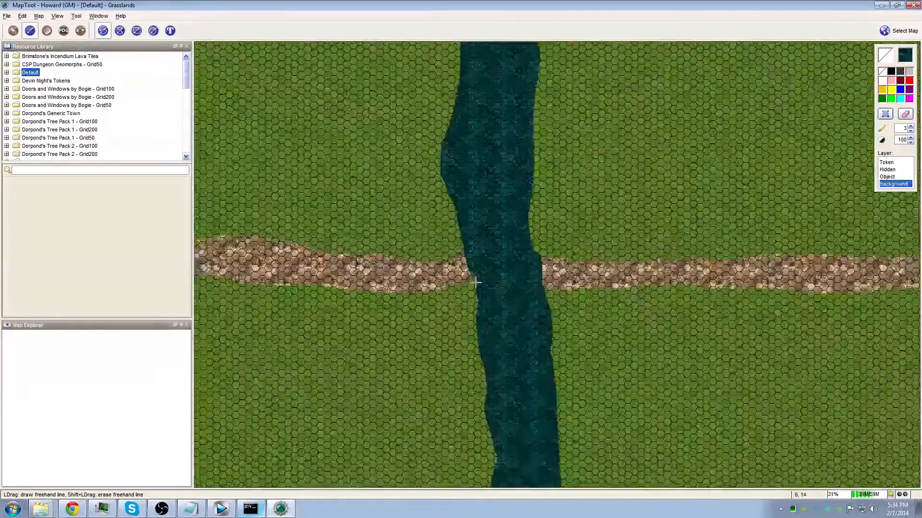
Step: Smooth the river's ragged west bank at the road crossing with a small freehand patch of water
scroll(497, 283, up, 2)
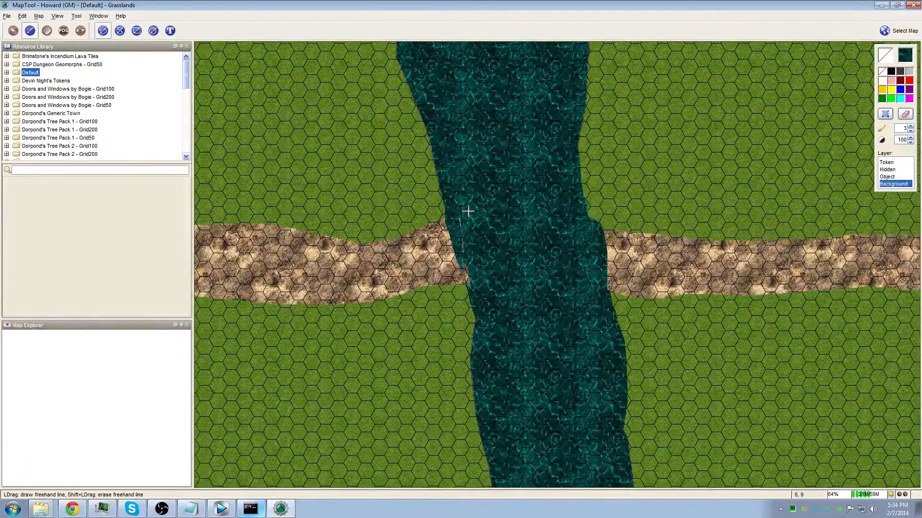
mouse_move(459, 240)
mouse_down()
mouse_move(470, 285)
mouse_move(483, 269)
mouse_up()
scroll(696, 234, down, 9)
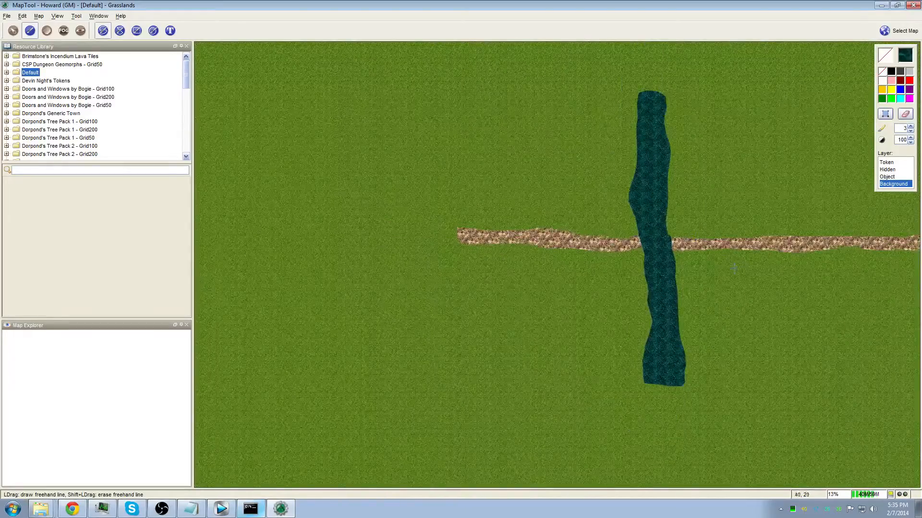
mouse_move(779, 323)
mouse_down()
mouse_move(702, 316)
mouse_move(664, 339)
mouse_up()
scroll(611, 302, down, 1)
scroll(611, 303, up, 3)
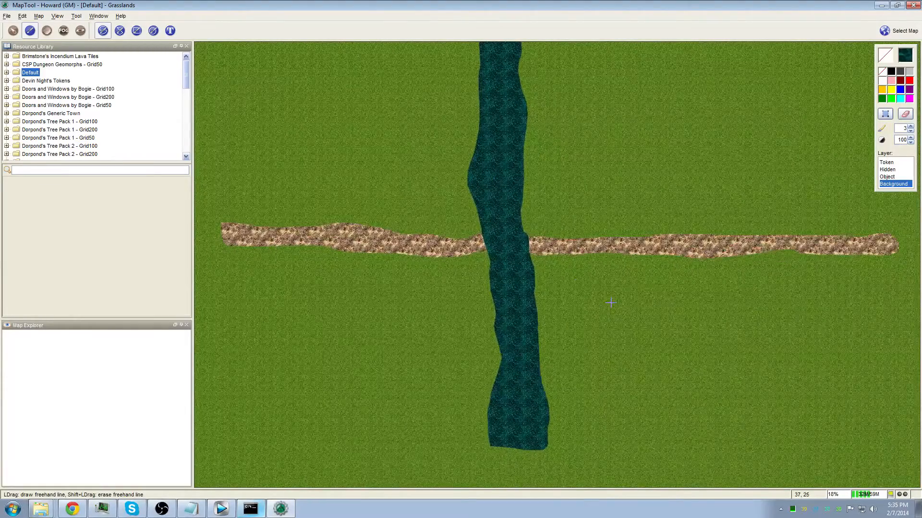
drag(565, 176, 577, 195)
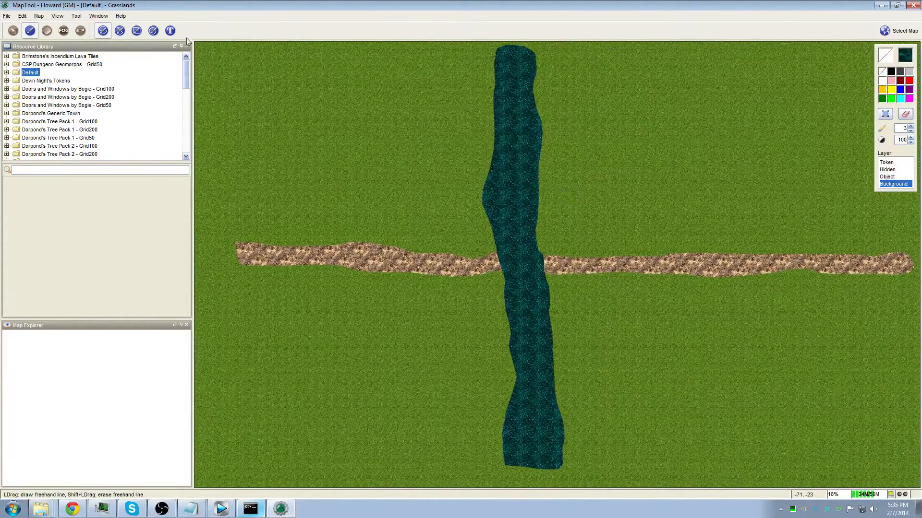
Step: Make Object the active layer for placing items and show Dorpond's Tree Pack 1 - Grid100 in a widened resource library
click(10, 32)
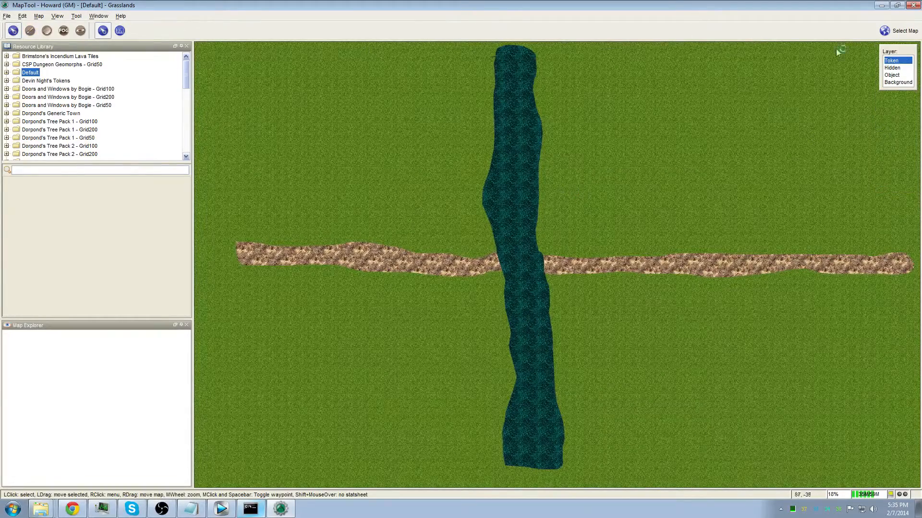
click(895, 75)
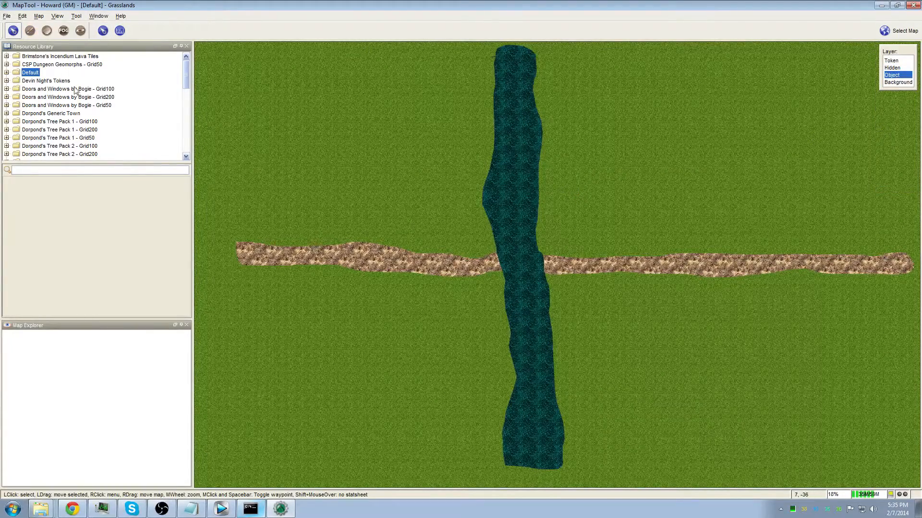
drag(187, 67, 188, 81)
click(30, 71)
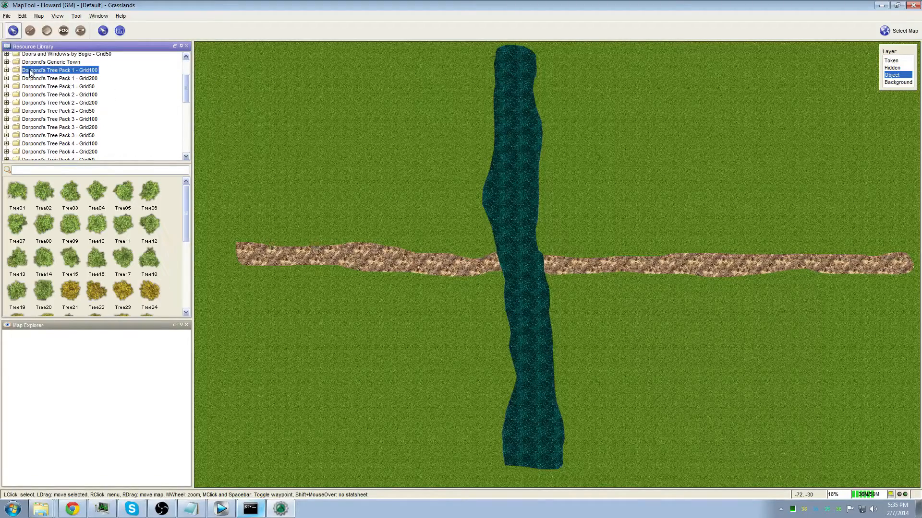
drag(191, 216, 296, 223)
Step: Examine the tree images in Dorpond's Tree Pack 2 and Tree Pack 3 and the grassland west of the river
click(58, 94)
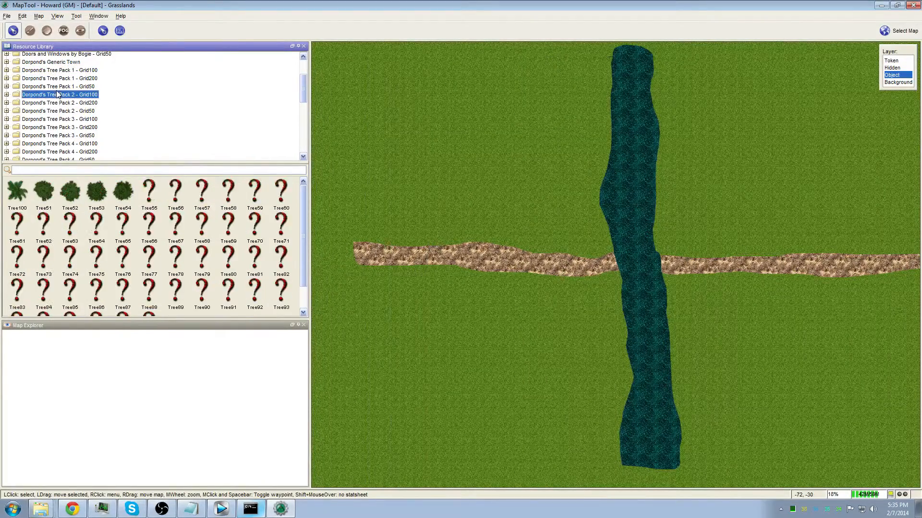
click(58, 103)
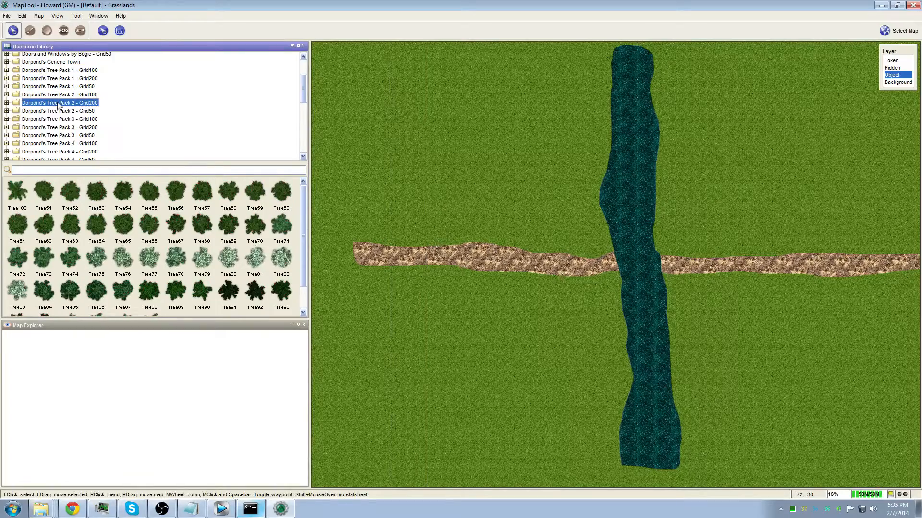
click(76, 111)
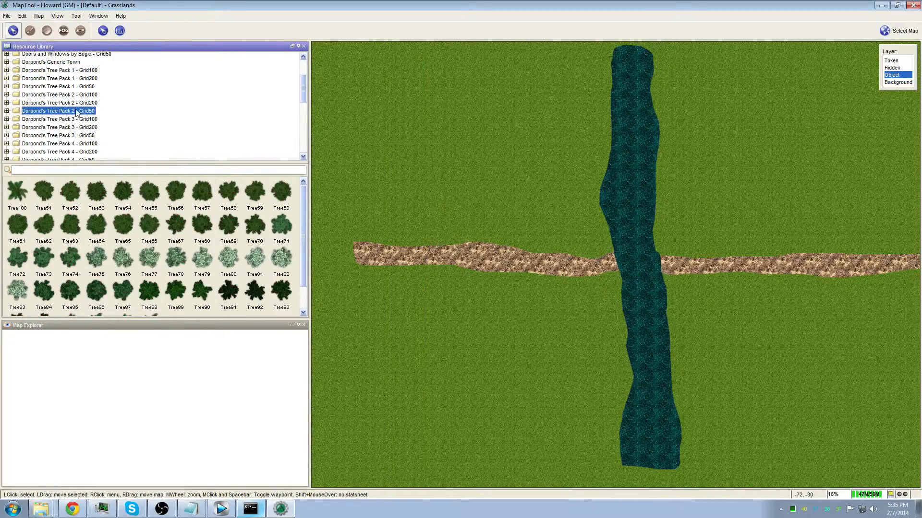
click(86, 120)
click(89, 127)
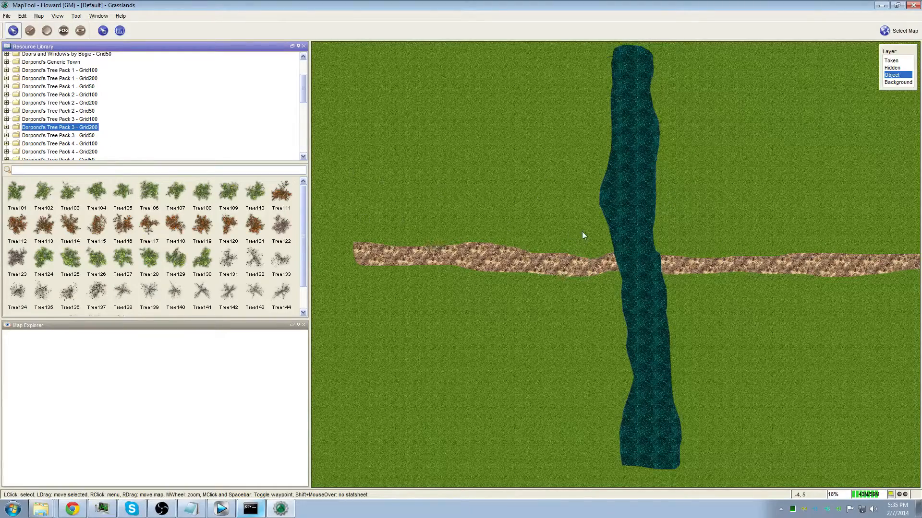
drag(550, 228, 513, 228)
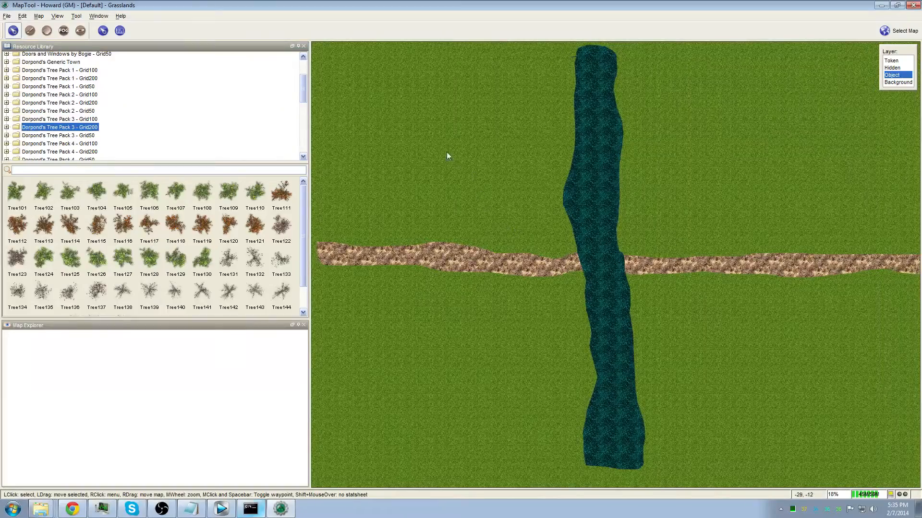
scroll(408, 136, down, 1)
scroll(408, 136, up, 5)
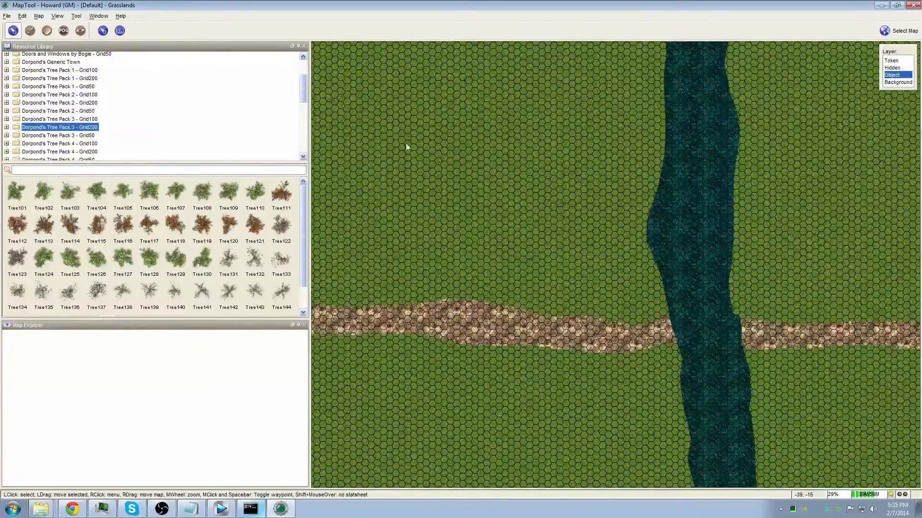
scroll(406, 147, up, 3)
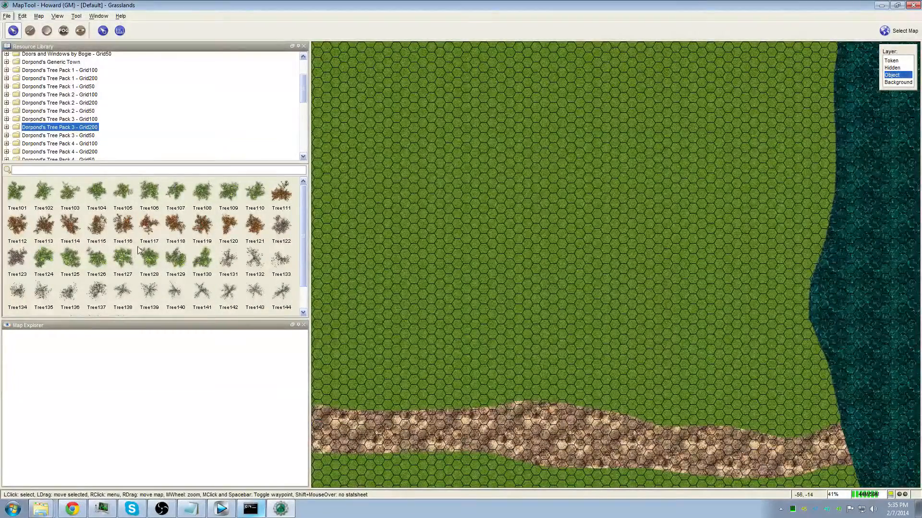
mouse_move(306, 224)
mouse_down()
mouse_move(306, 273)
mouse_move(295, 214)
mouse_up()
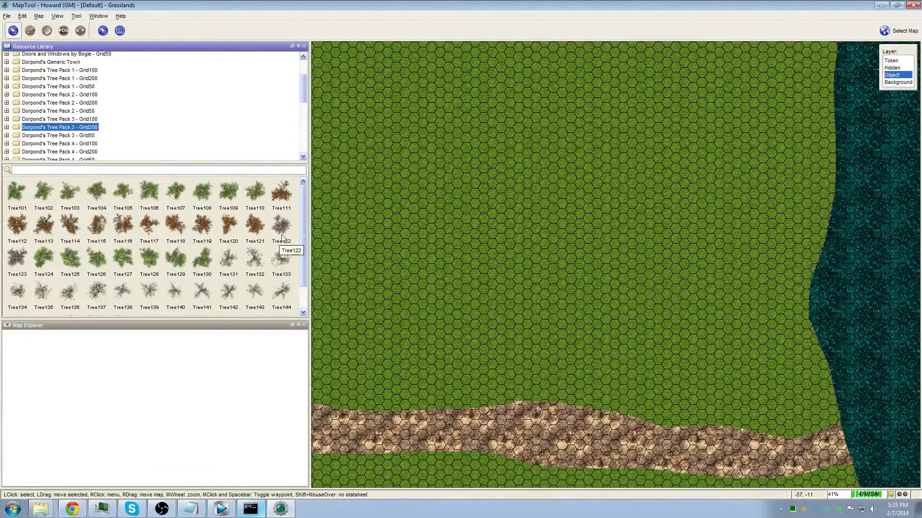
Step: Place Tree22 from Dorpond's Tree Pack 1 - Grid50 north of the road, shrink it and scatter five copies around it
click(64, 87)
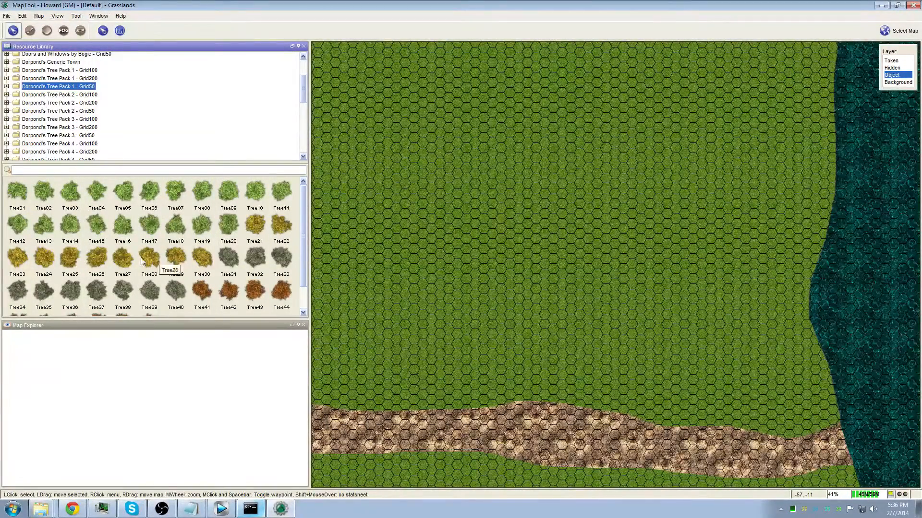
click(286, 225)
drag(450, 221, 449, 222)
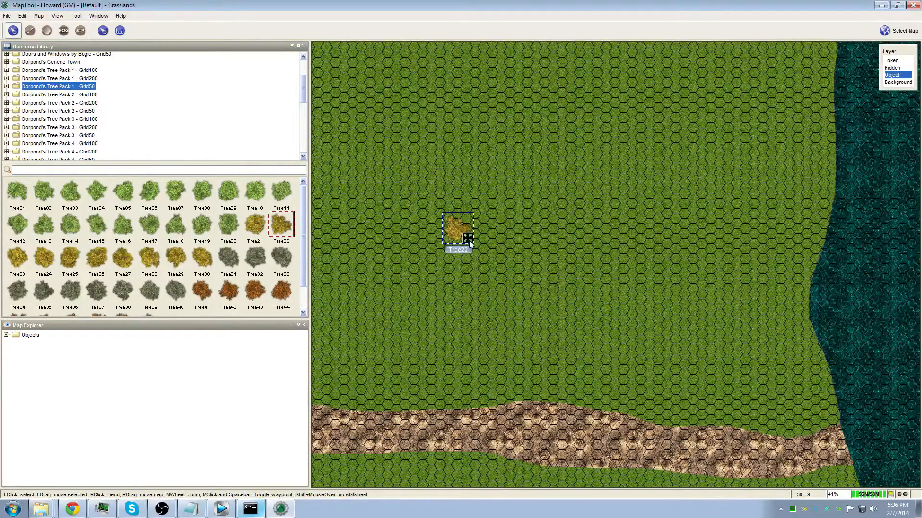
drag(459, 231, 457, 229)
click(392, 224)
click(495, 245)
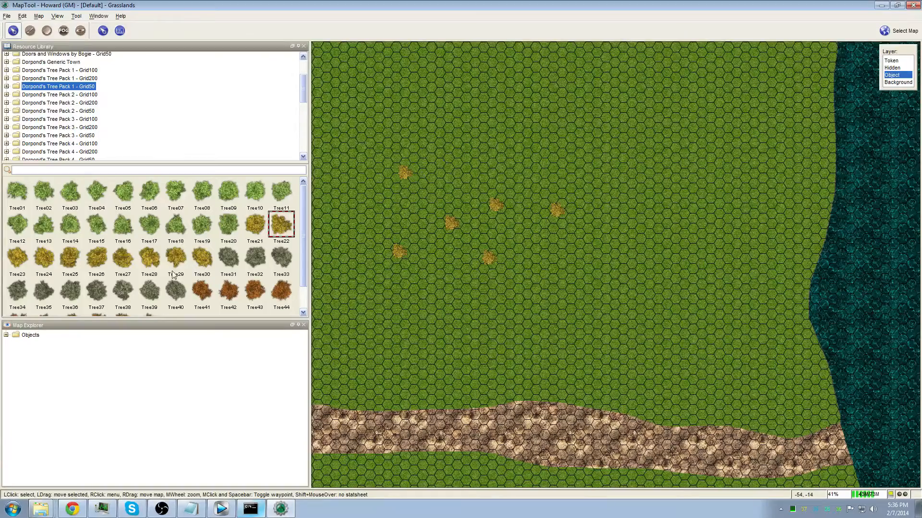
Step: Place Tree48 from the same pack south of the yellow trees, shrink it and scatter four copies among them
scroll(172, 273, down, 2)
drag(96, 295, 425, 200)
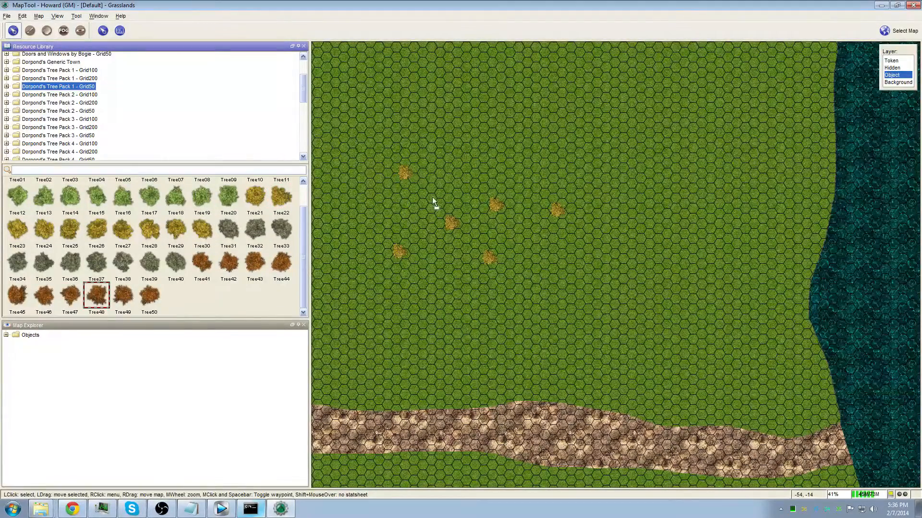
drag(436, 286, 444, 289)
click(476, 293)
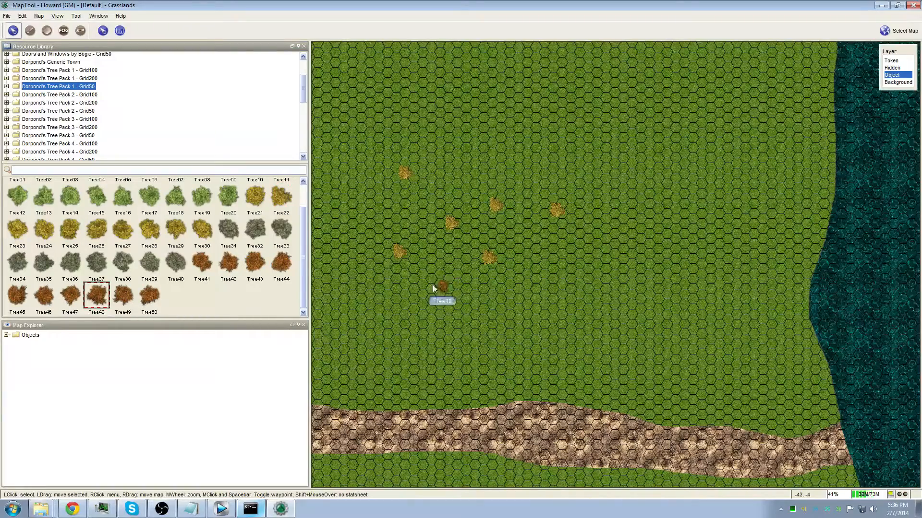
click(442, 286)
key(ctrl+v)
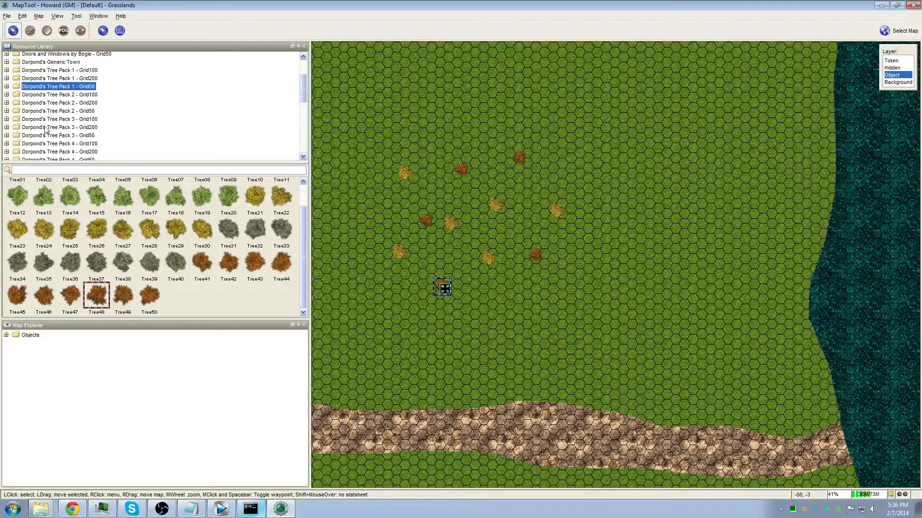
Step: Show Dorpond's Tree Pack 2 - Grid50 and move the westernmost red tree slightly away from the yellow tree beside it
click(69, 112)
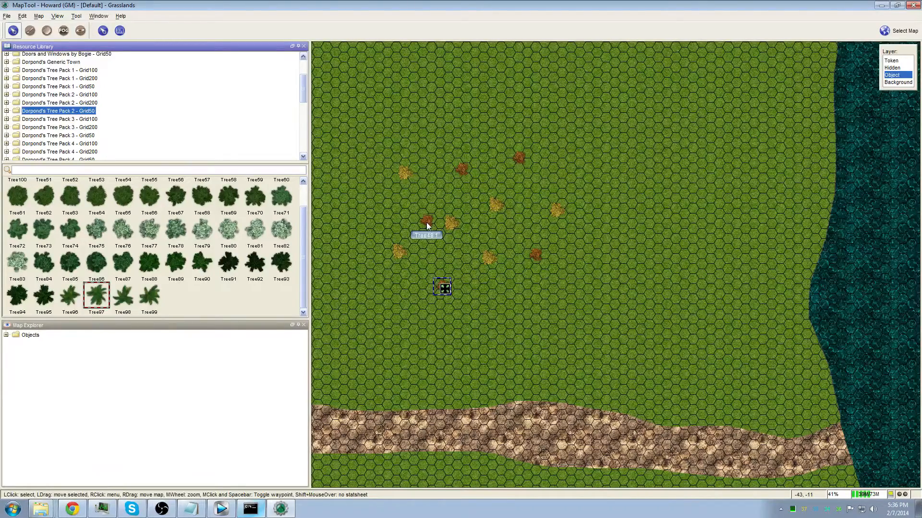
drag(426, 220, 412, 218)
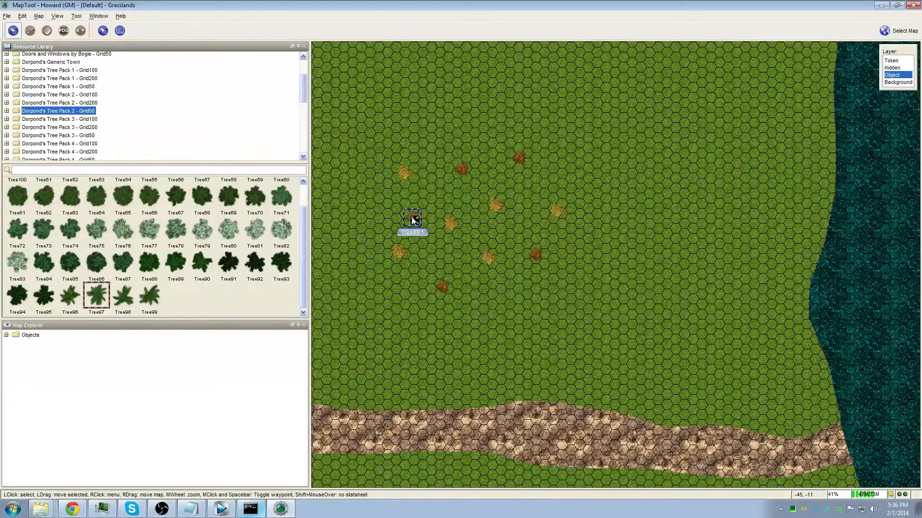
click(382, 229)
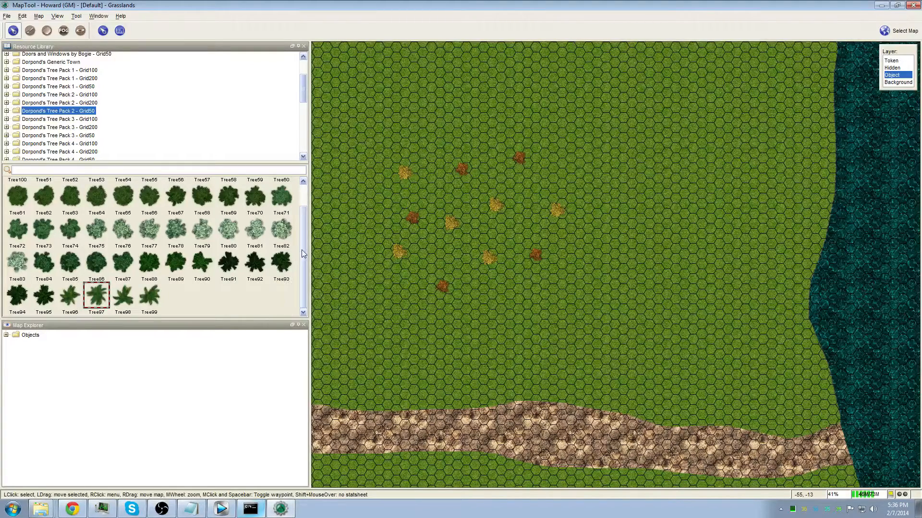
Step: Browse the Grid50 tree packs 3 and 4 and place a small Tree179 from Dorpond's Tree Pack 4 - Grid50 south of the cluster
click(89, 136)
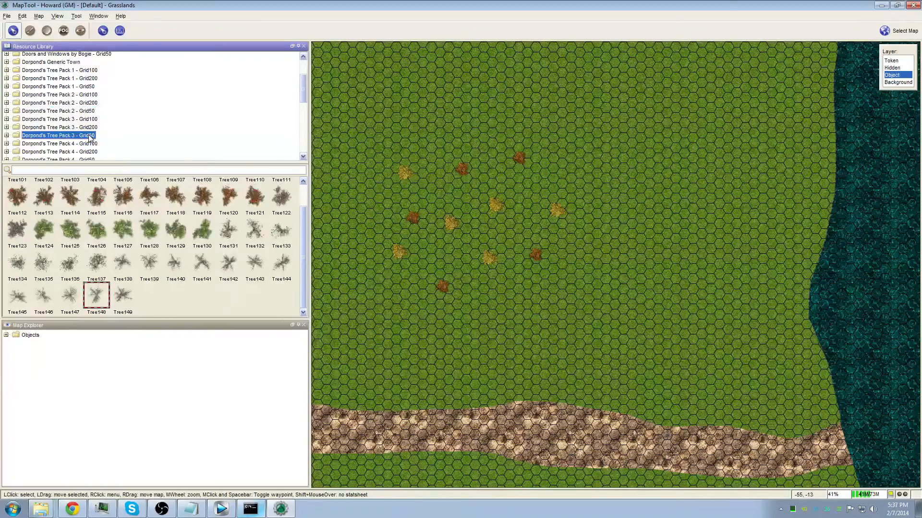
drag(303, 245, 304, 220)
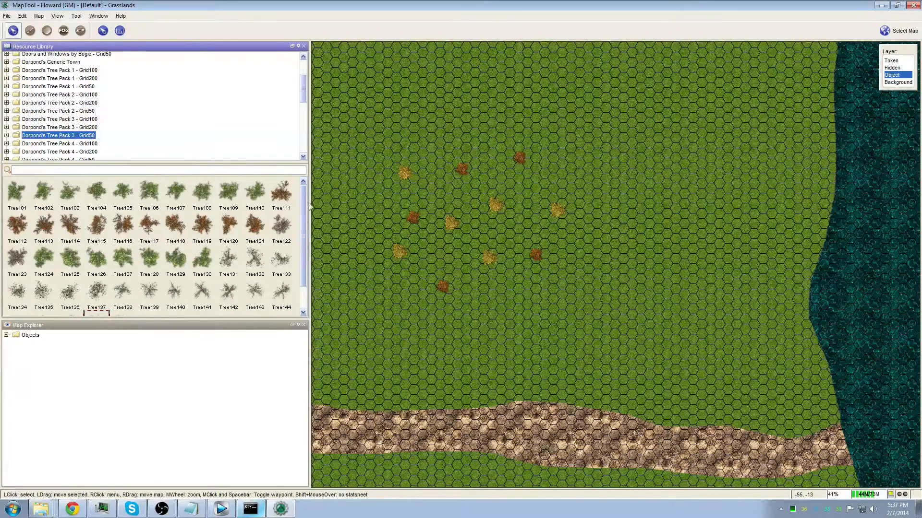
drag(303, 88, 305, 97)
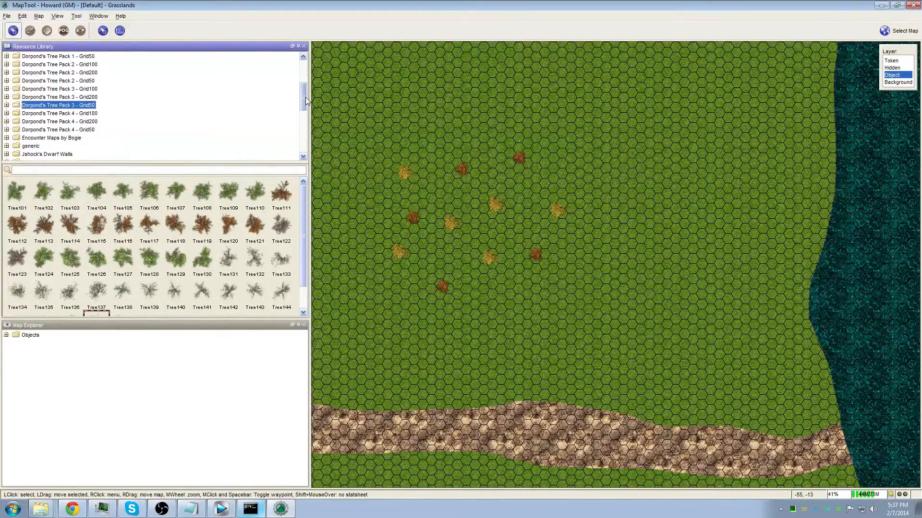
click(78, 131)
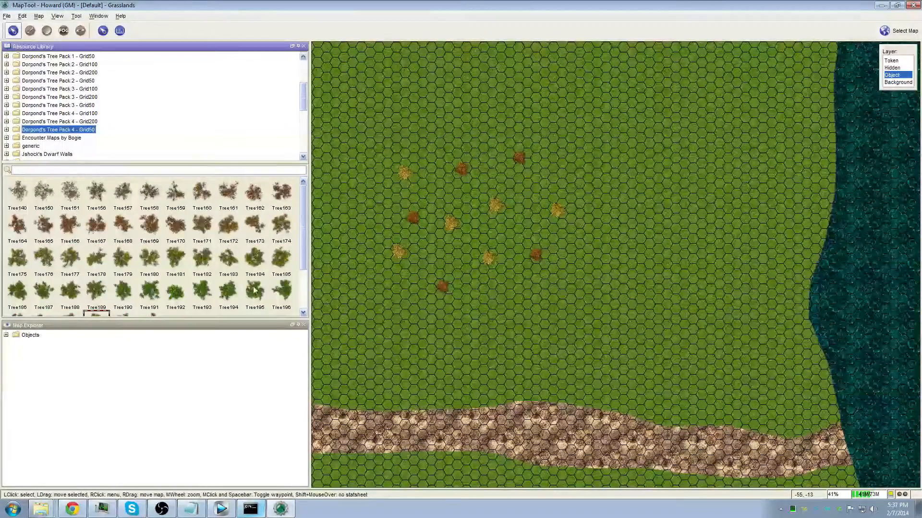
mouse_move(304, 244)
mouse_down()
mouse_move(305, 268)
mouse_move(306, 256)
mouse_up()
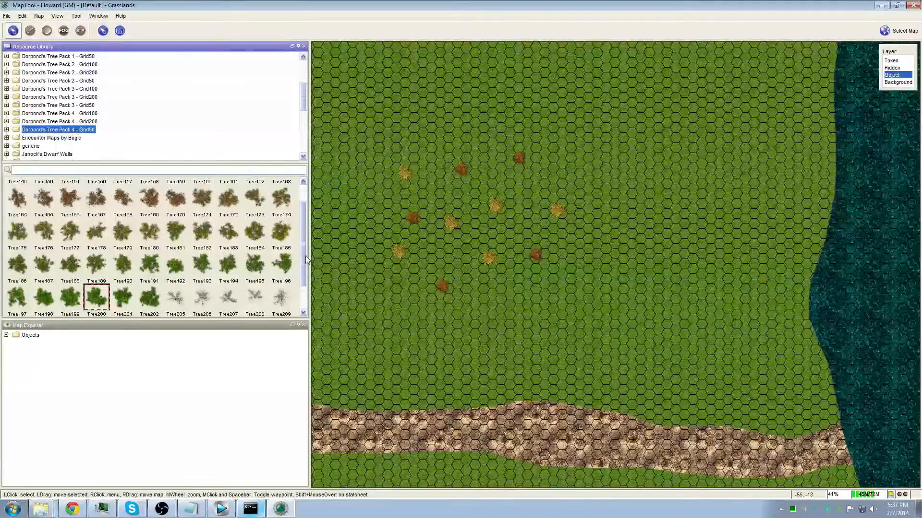
click(122, 264)
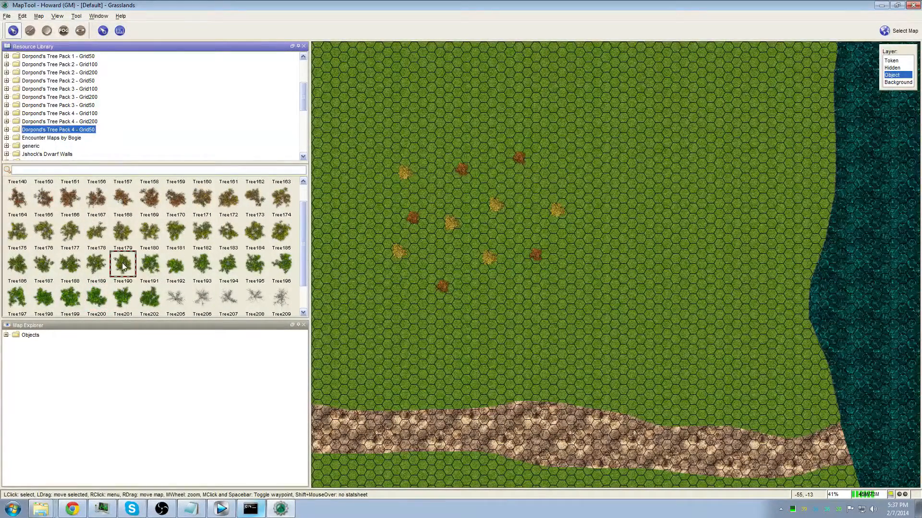
click(122, 230)
drag(127, 238, 180, 229)
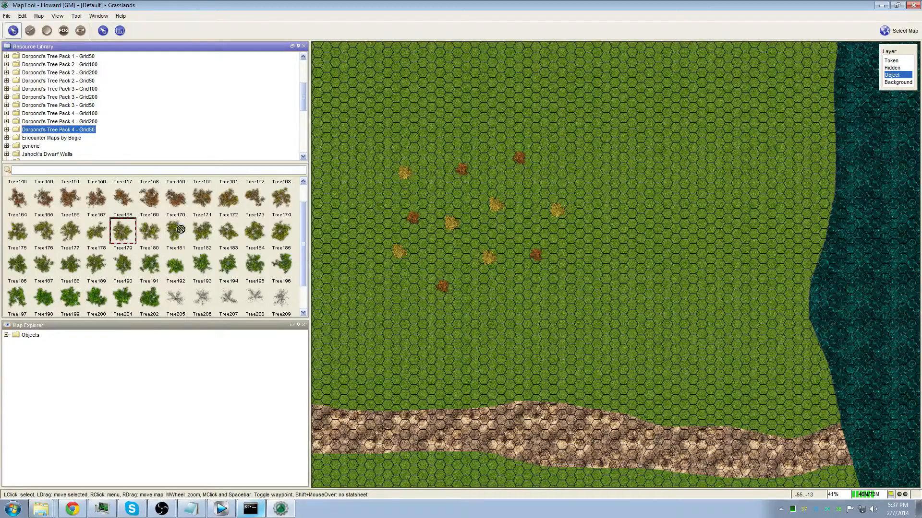
drag(508, 287, 511, 295)
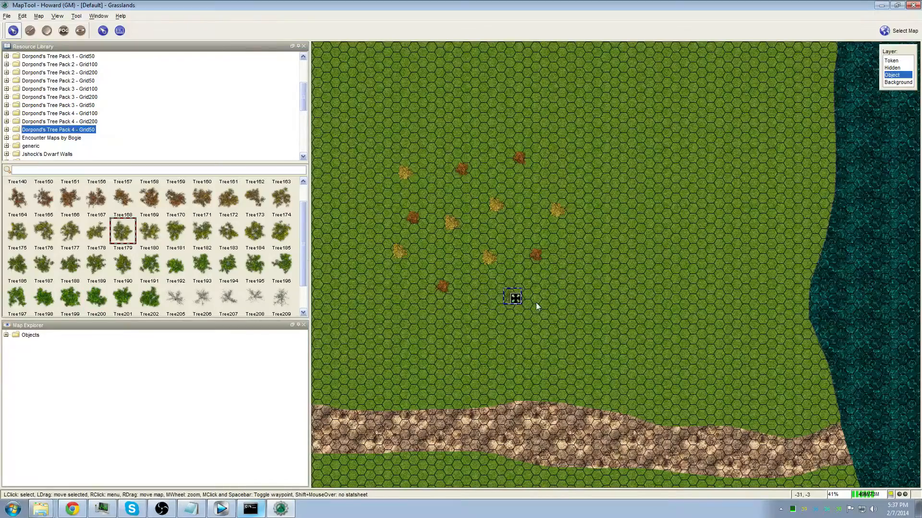
Step: Delete the small Tree179 standing south of the tree cluster
scroll(532, 307, up, 1)
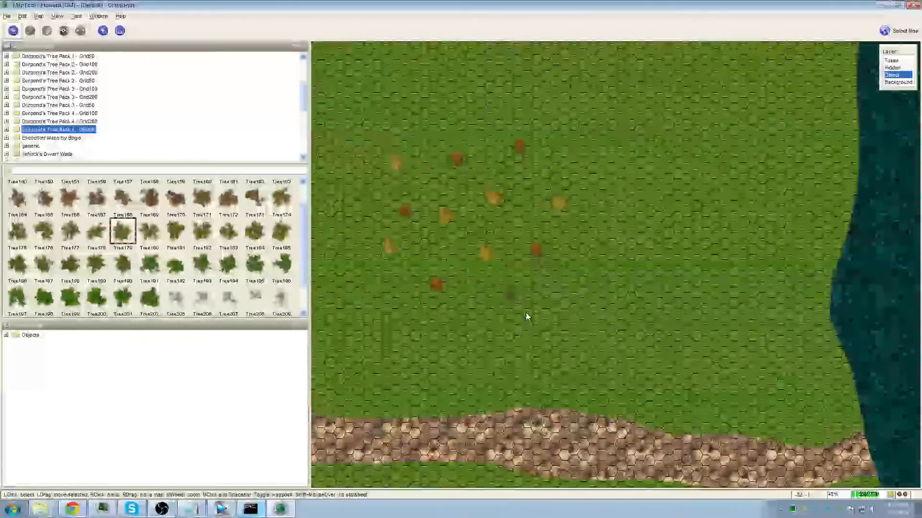
scroll(504, 296, up, 5)
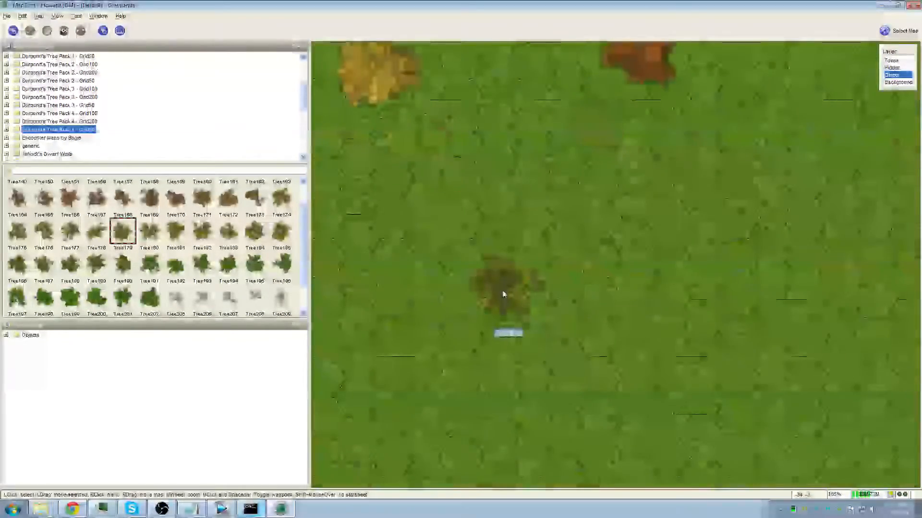
scroll(517, 302, down, 3)
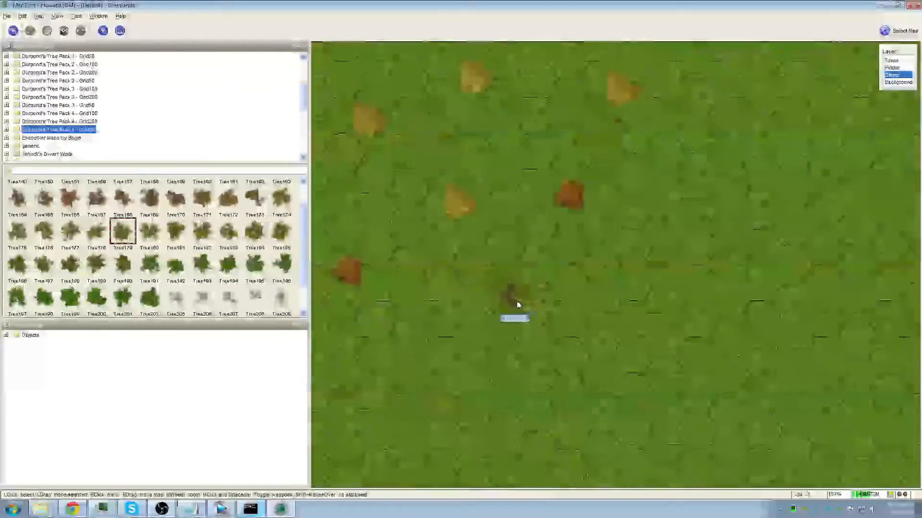
scroll(512, 294, up, 3)
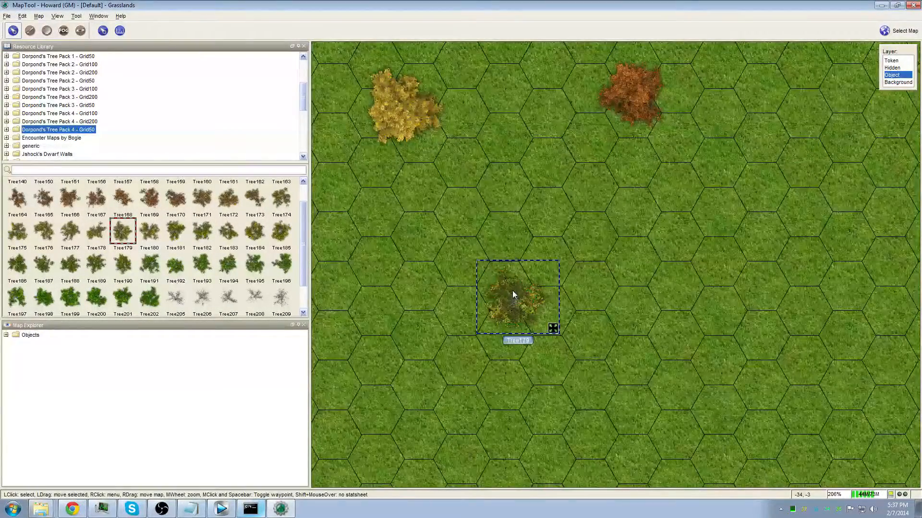
key(Delete)
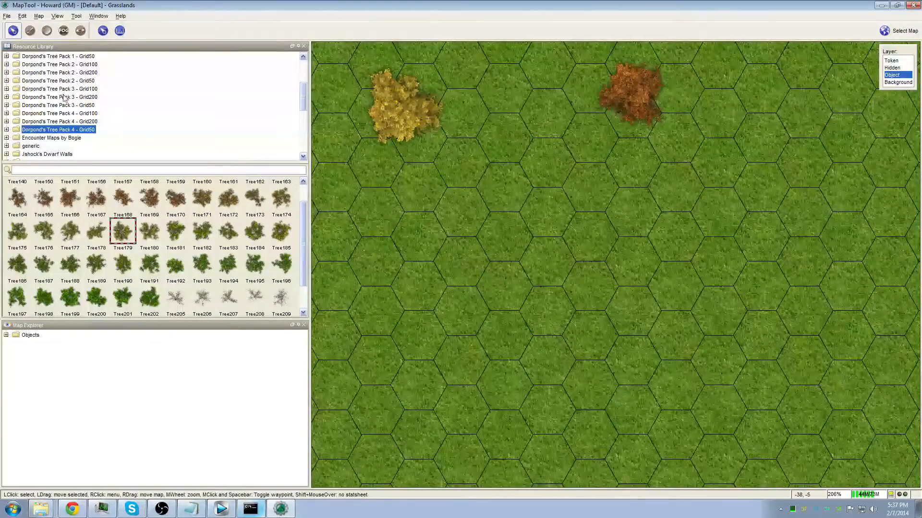
Step: Place Tree179 from Dorpond's Tree Pack 4 - Grid200 south of the cluster and shrink it to roughly the size of the neighbouring trees
click(89, 121)
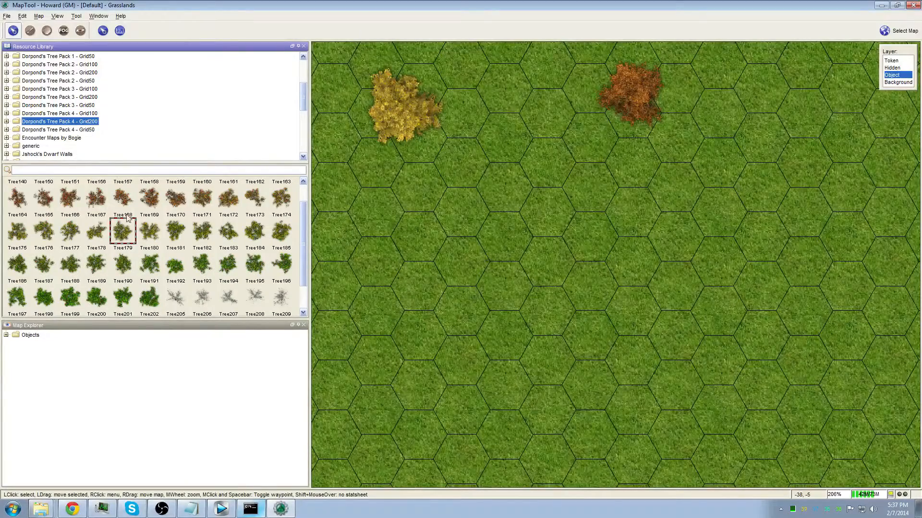
drag(123, 232, 523, 297)
scroll(522, 298, down, 10)
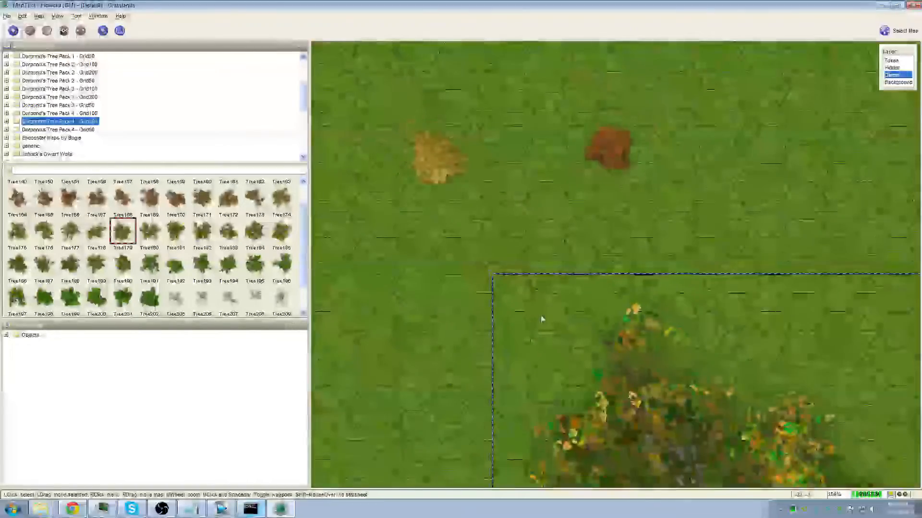
scroll(609, 358, down, 3)
drag(677, 442, 576, 336)
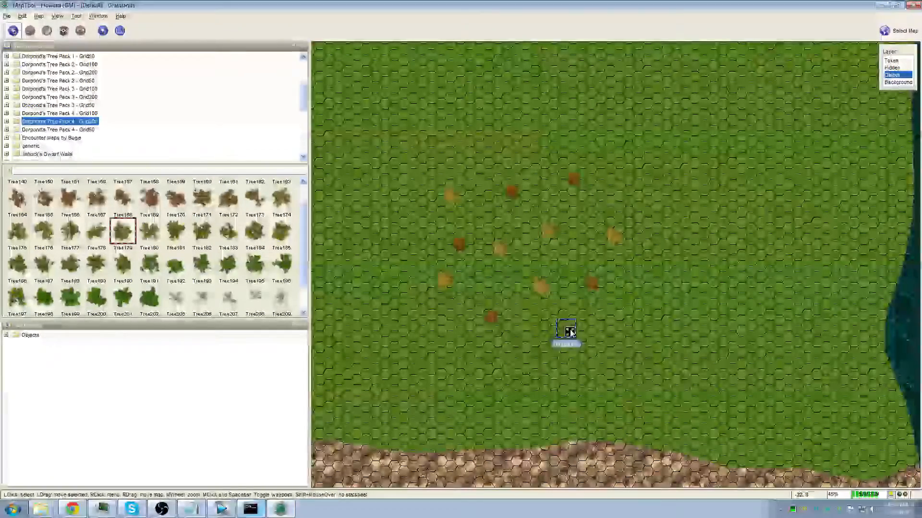
scroll(577, 335, up, 2)
scroll(577, 335, up, 14)
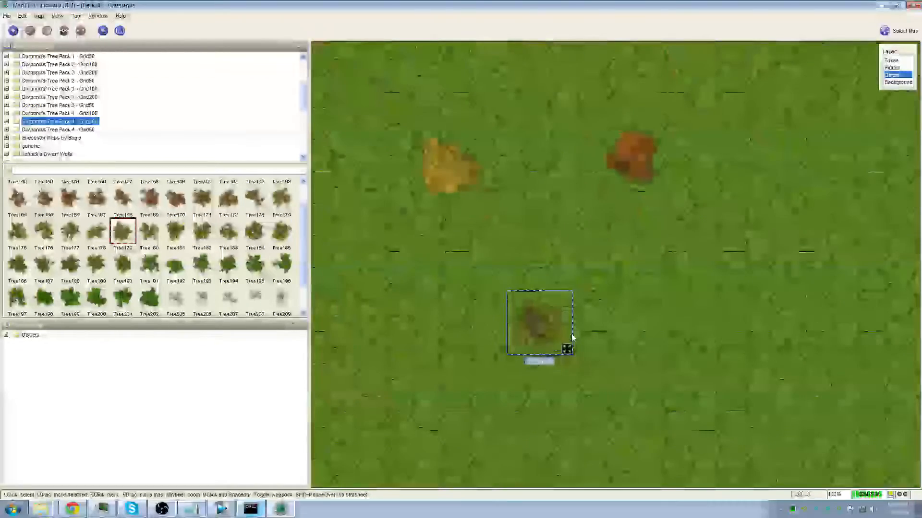
scroll(572, 336, up, 2)
scroll(572, 336, down, 6)
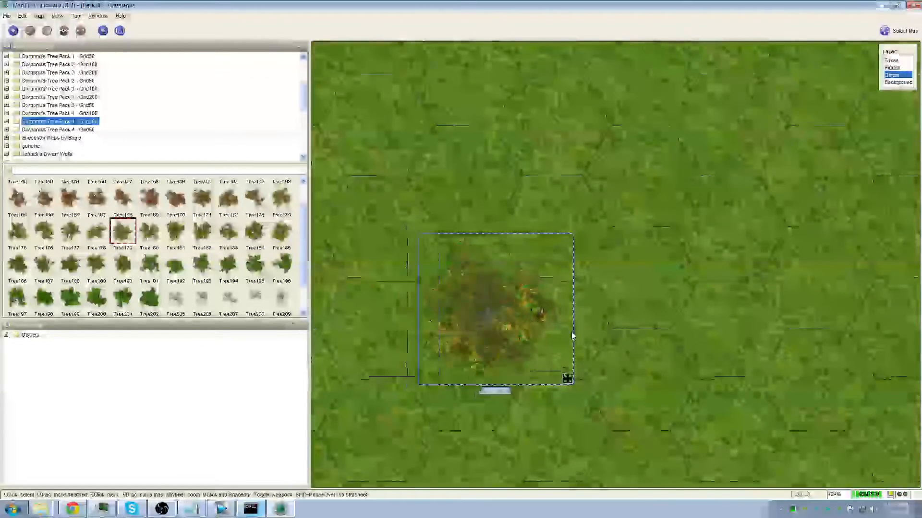
scroll(572, 336, down, 7)
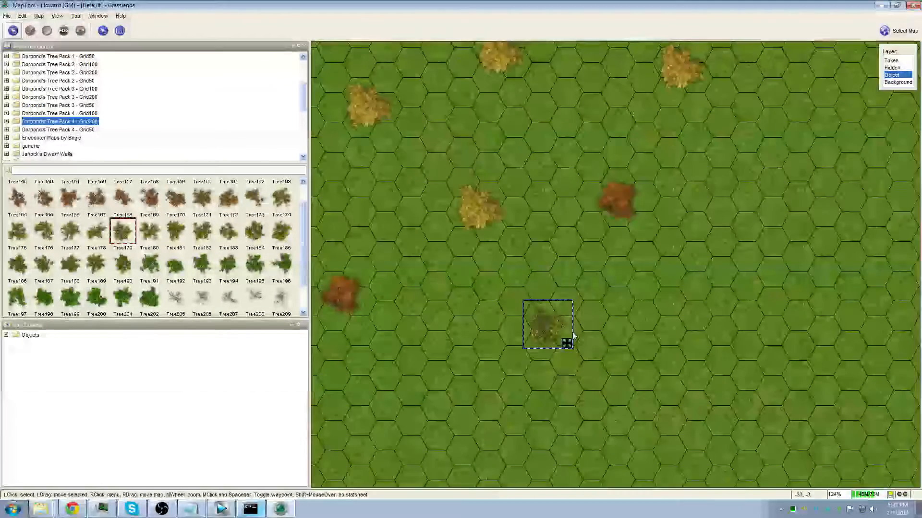
mouse_move(547, 327)
mouse_down()
mouse_move(518, 272)
mouse_move(520, 306)
mouse_move(552, 323)
mouse_up()
Step: Scatter four copies of the shrunken Tree179 among the yellow and red trees
scroll(564, 331, down, 8)
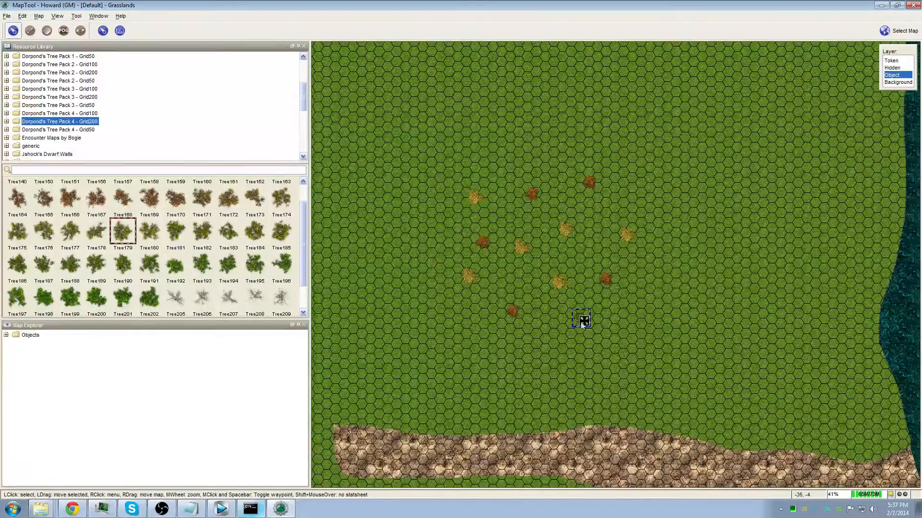
click(493, 326)
key(ctrl+v)
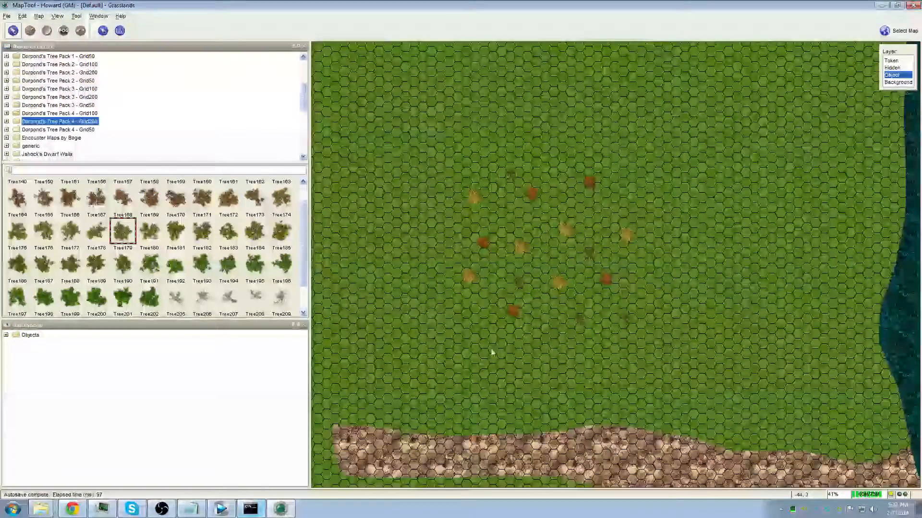
Step: Copy the whole tree cluster and paste it repeatedly to fill the grassland north of the road and west of the river
scroll(492, 352, down, 6)
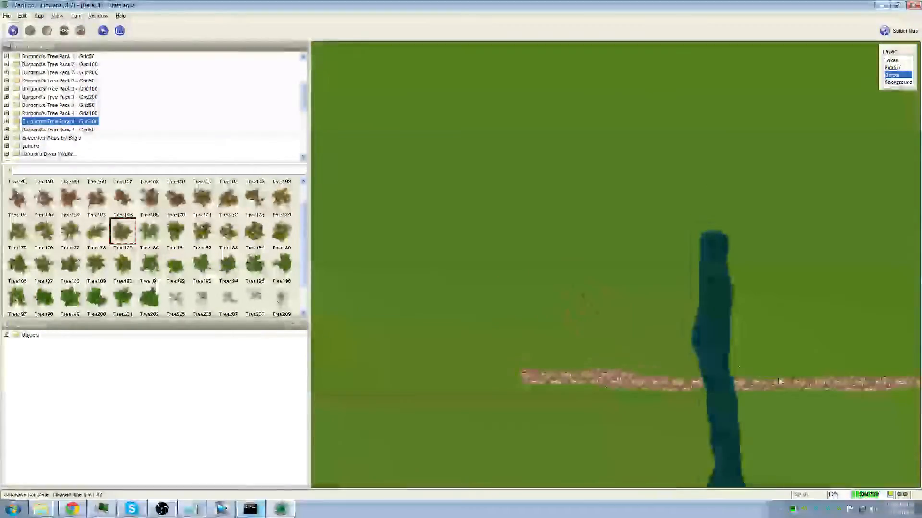
mouse_move(651, 313)
mouse_down()
mouse_move(666, 330)
mouse_move(656, 303)
mouse_up()
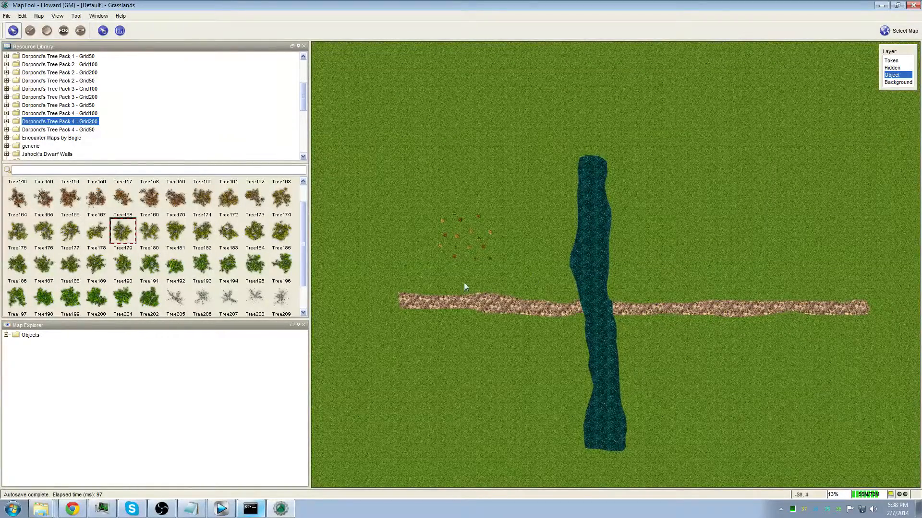
scroll(466, 261, up, 4)
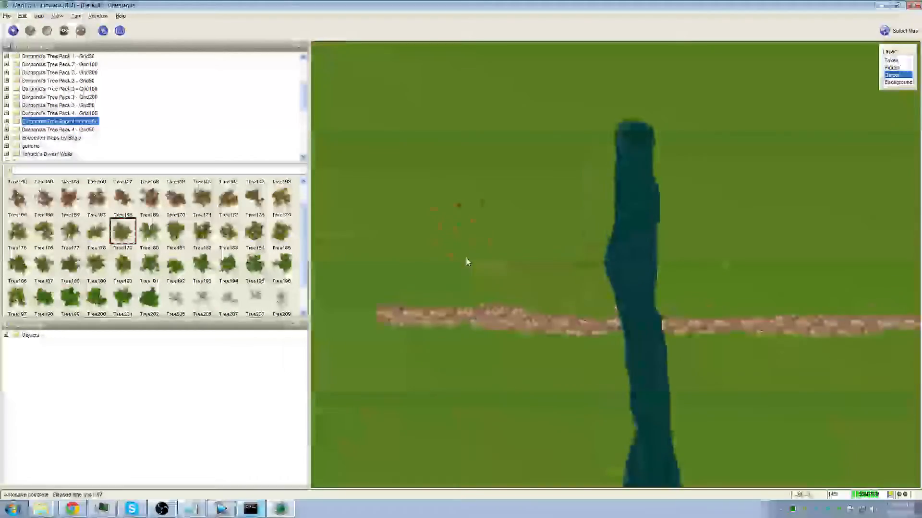
drag(394, 142, 545, 296)
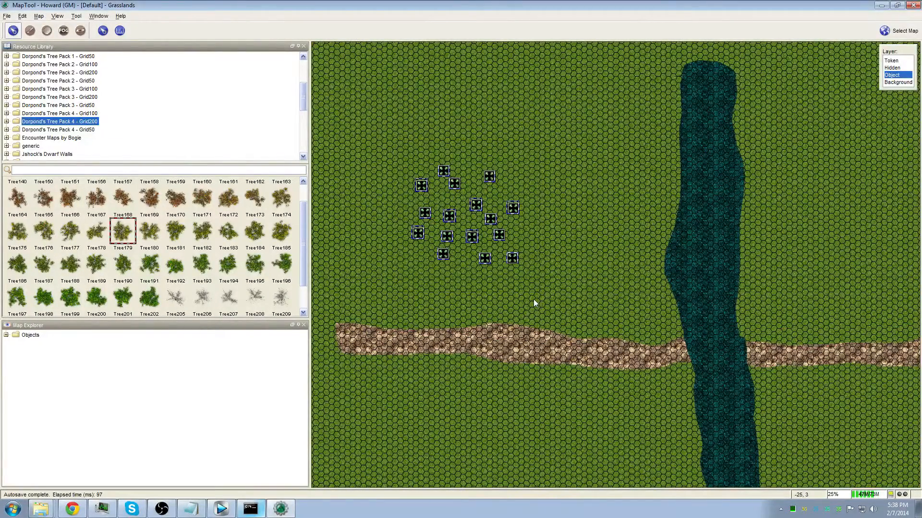
click(564, 195)
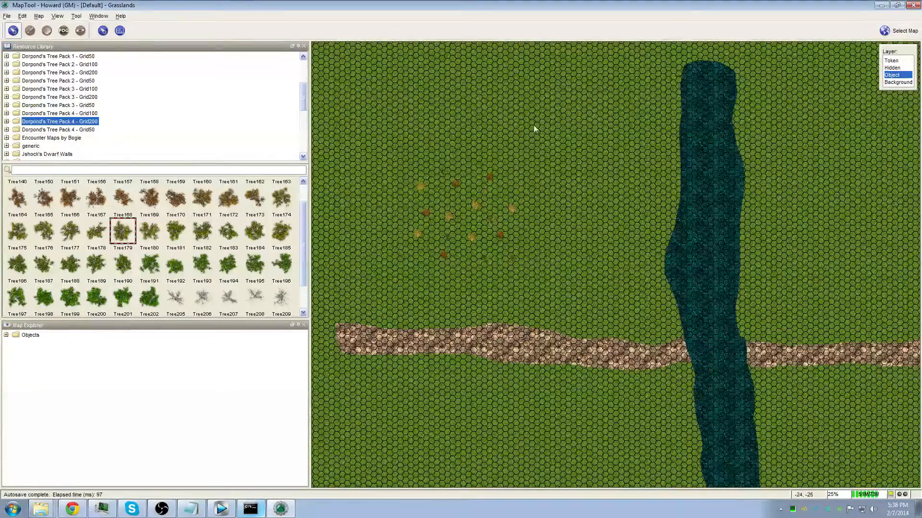
key(ctrl+v)
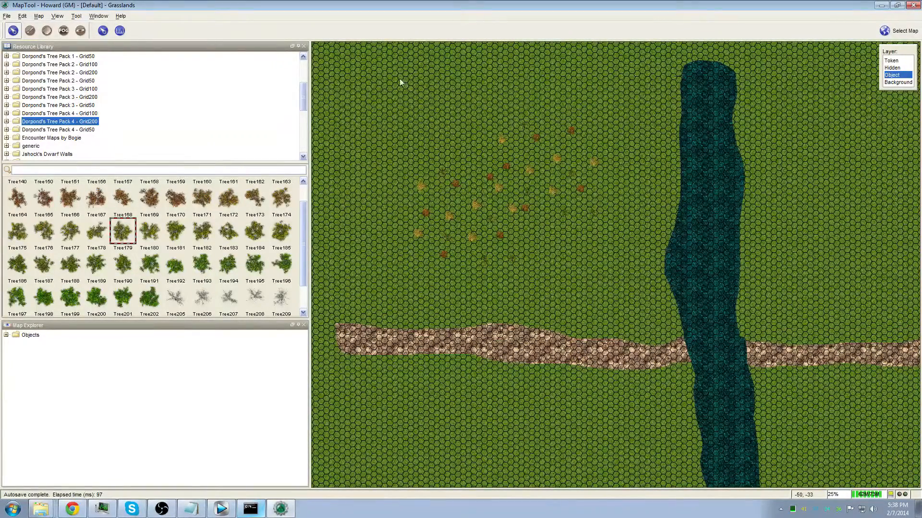
key(ctrl+v)
key(ctrl+v)
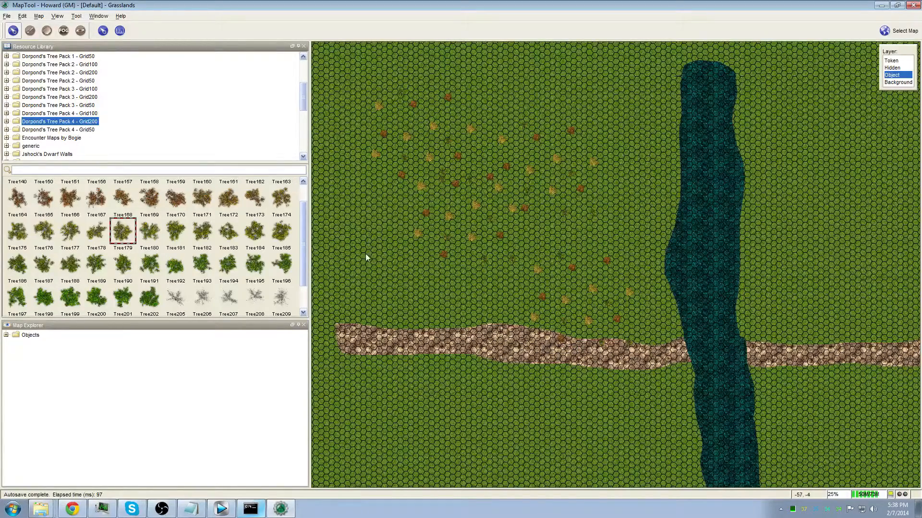
key(ctrl+v)
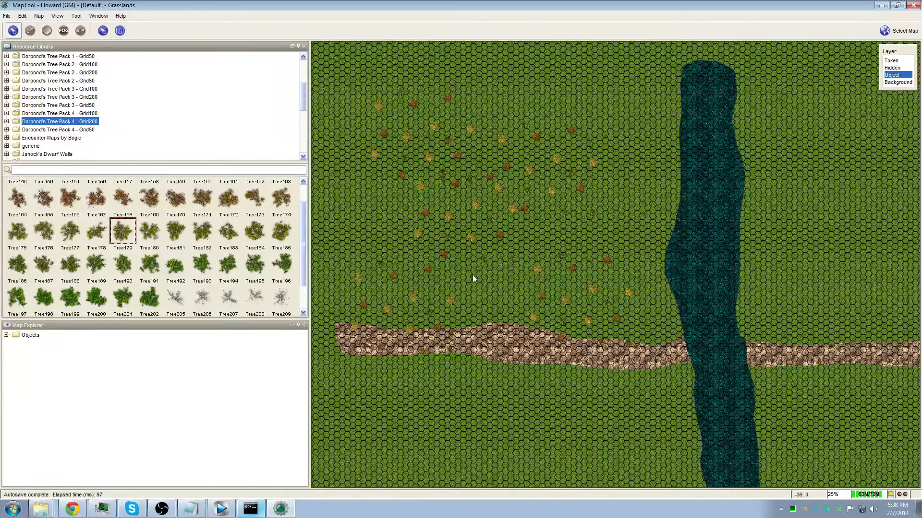
key(ctrl+v)
key(ctrl+v)
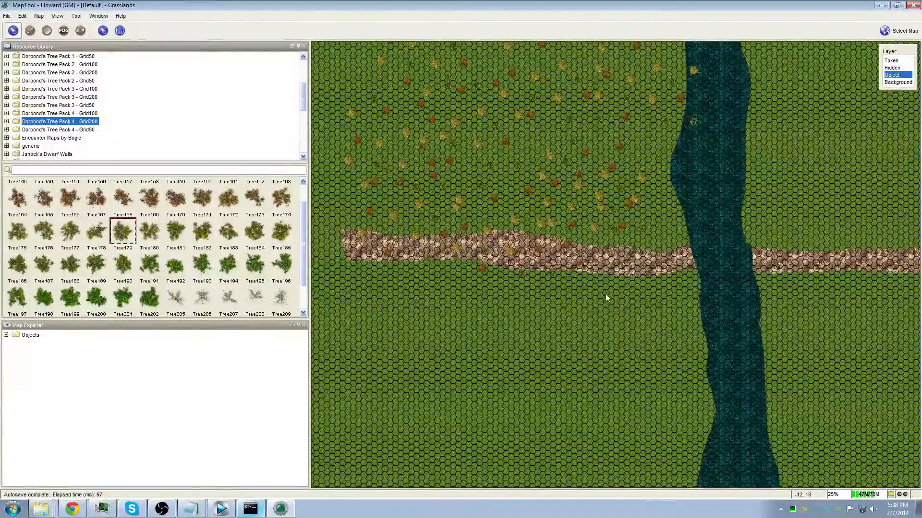
Step: Paste several copies of the tree cluster over the grassland south of the road and west of the river
key(ctrl+v)
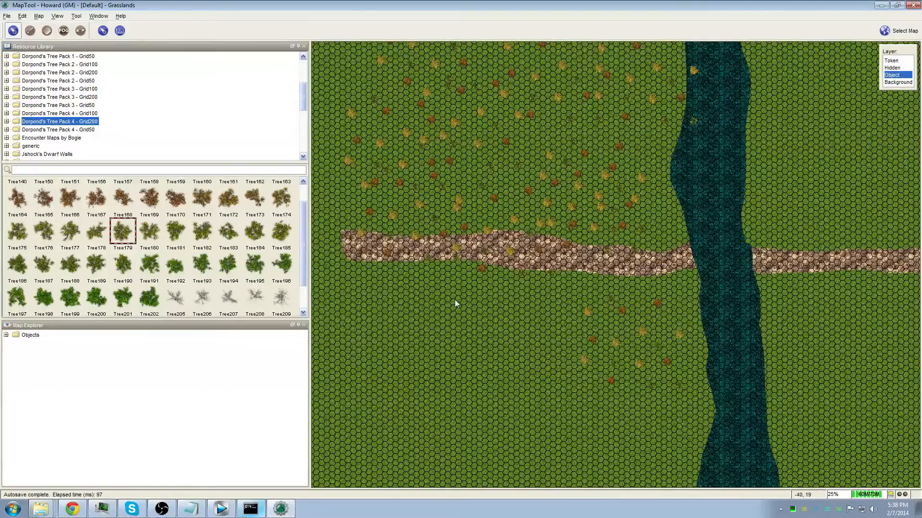
key(ctrl+v)
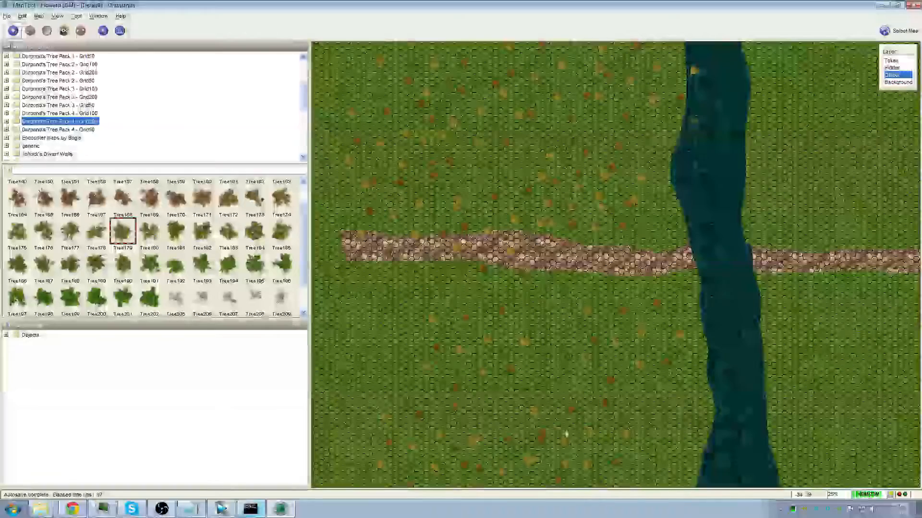
drag(661, 428, 638, 321)
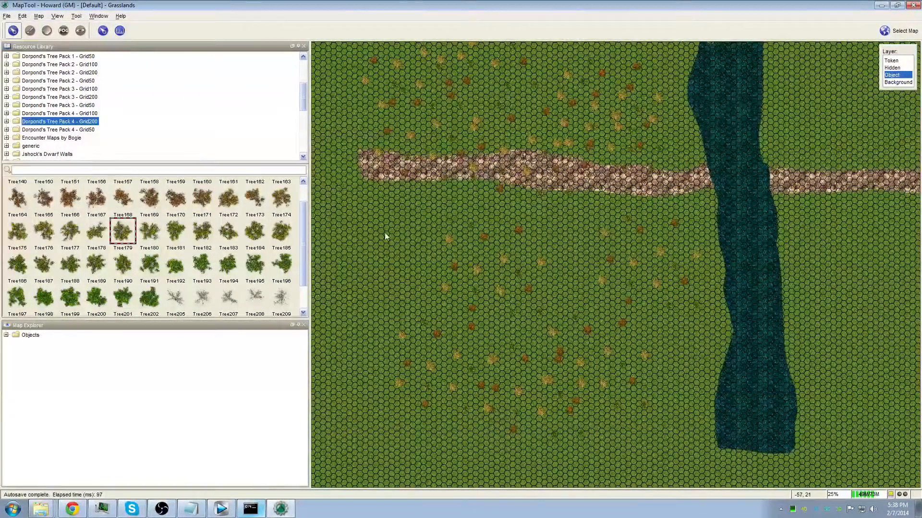
key(ctrl+v)
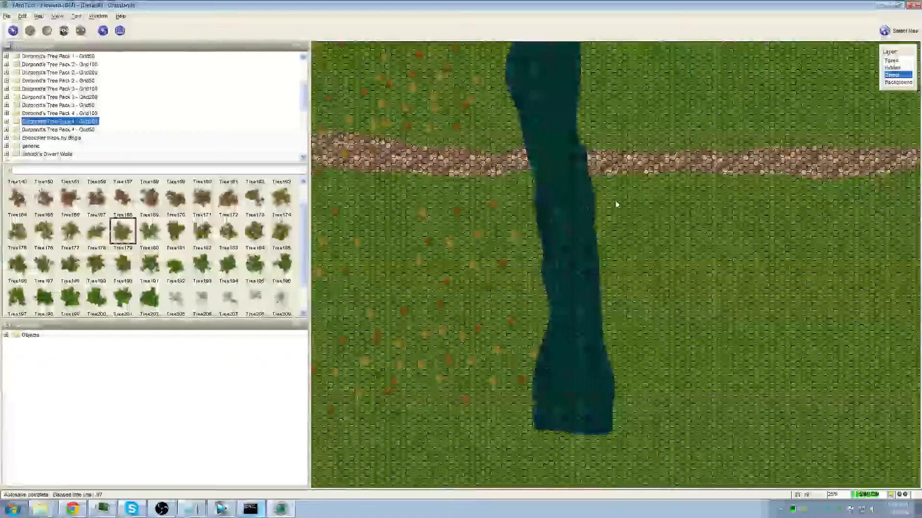
Step: Paste copies of the tree cluster over the grassland south of the road and east of the river
key(ctrl+v)
key(ctrl+v)
key(ctrl+v)
key(ctrl+v)
key(ctrl+v)
key(ctrl+v)
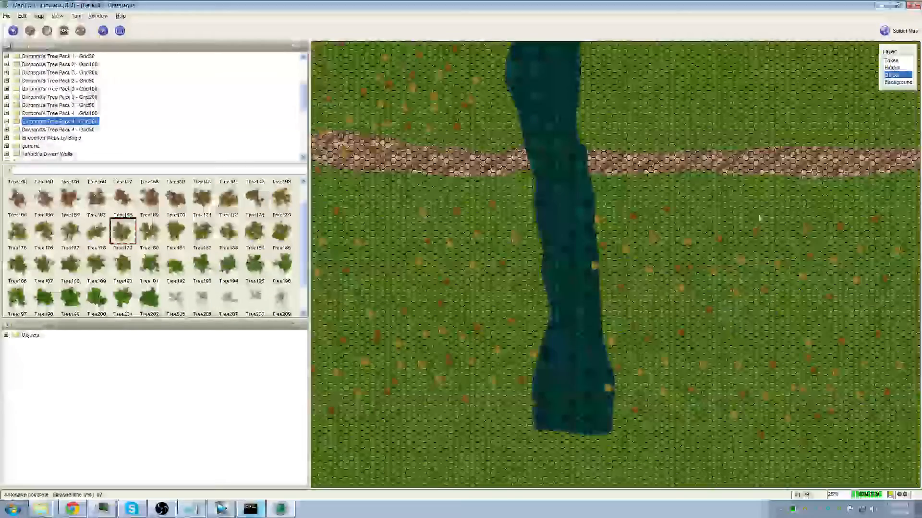
Step: Paste copies of the tree cluster over the grassland north of the road and east of the river
drag(754, 195, 718, 313)
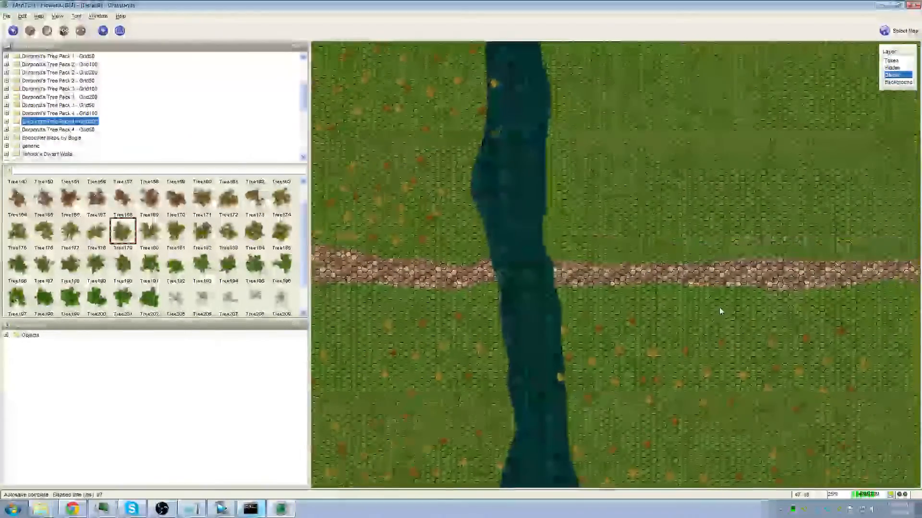
key(ctrl+v)
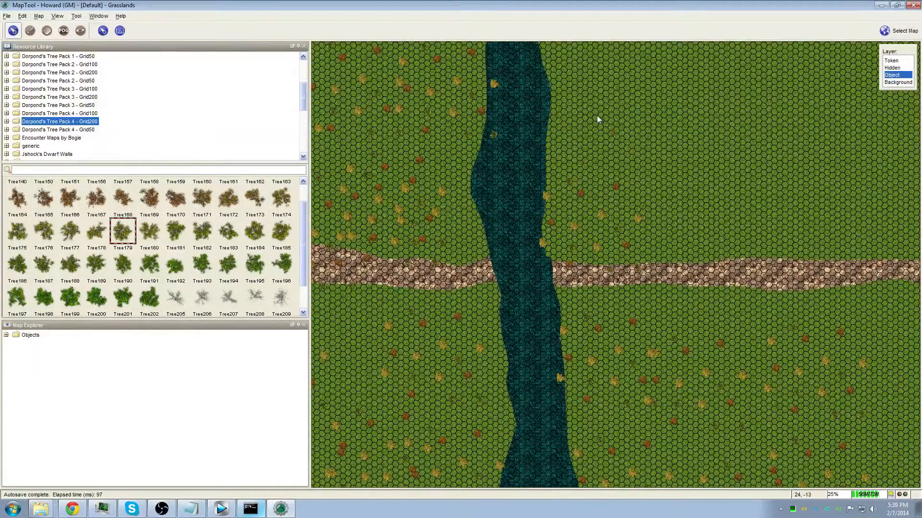
key(ctrl+v)
key(ctrl+v)
key(ctrl+v)
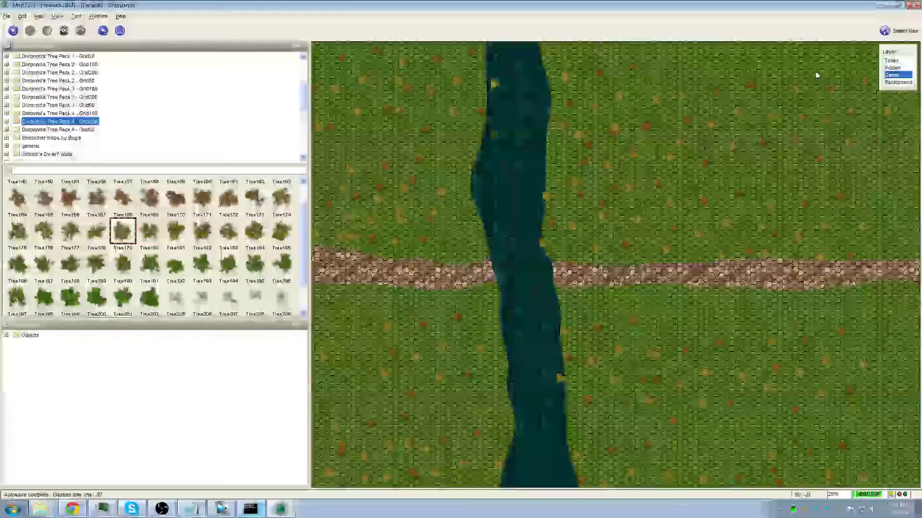
drag(872, 189, 680, 206)
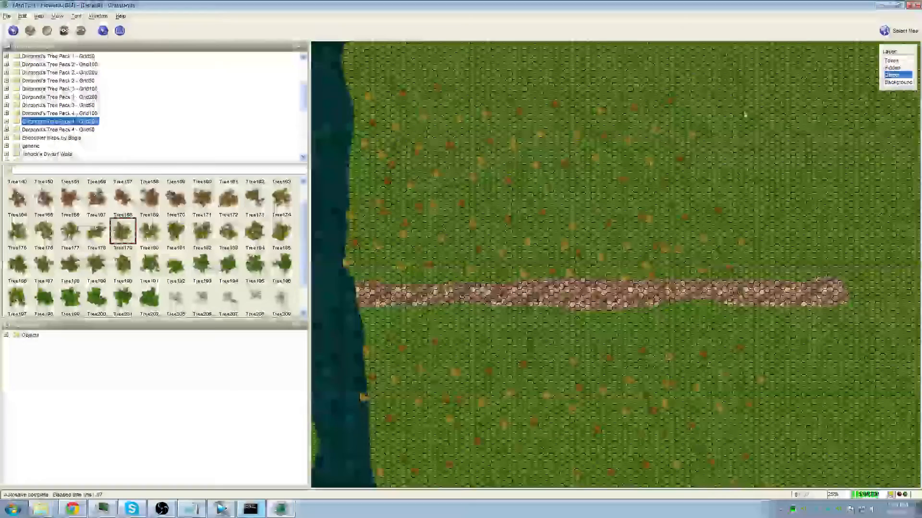
drag(586, 60, 619, 126)
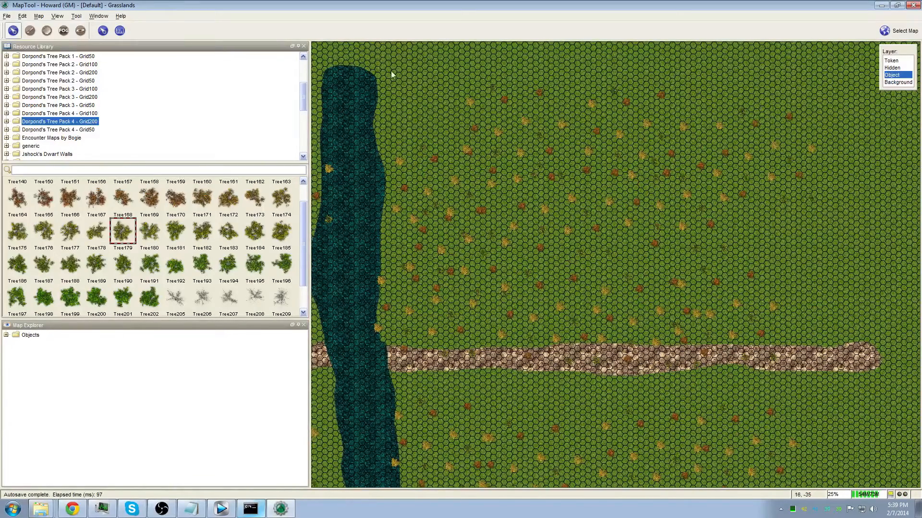
key(ctrl+v)
key(ctrl+v)
Step: Delete the stray trees standing in the river north of the road
drag(651, 359, 806, 314)
drag(454, 195, 652, 232)
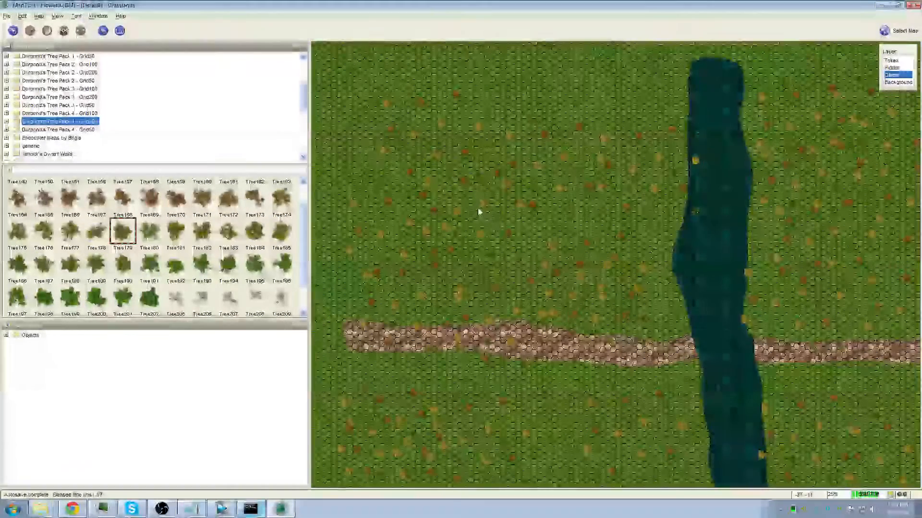
scroll(466, 185, down, 1)
scroll(443, 165, up, 15)
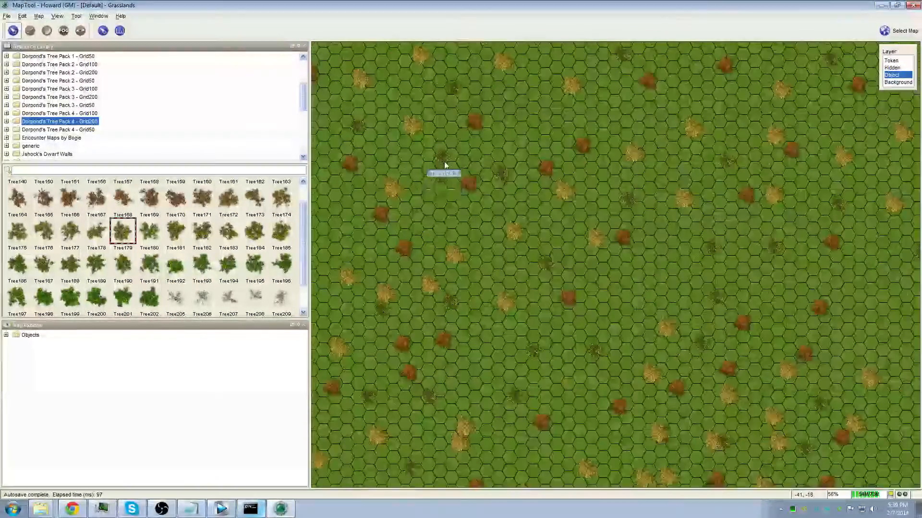
drag(588, 407, 439, 415)
key(Delete)
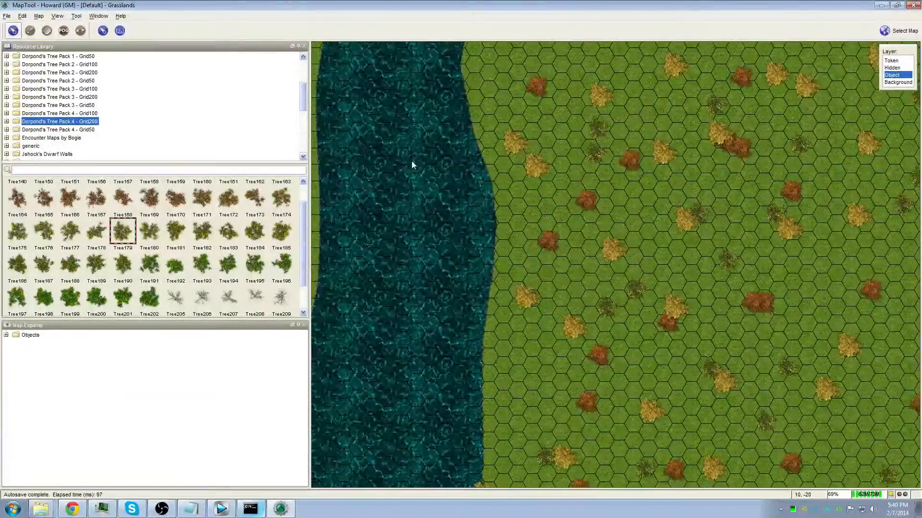
Step: Delete the overlapping trees crowding each other on the grassland east of the river
click(720, 134)
key(Delete)
click(744, 153)
key(Delete)
drag(744, 155, 636, 123)
click(579, 187)
key(Delete)
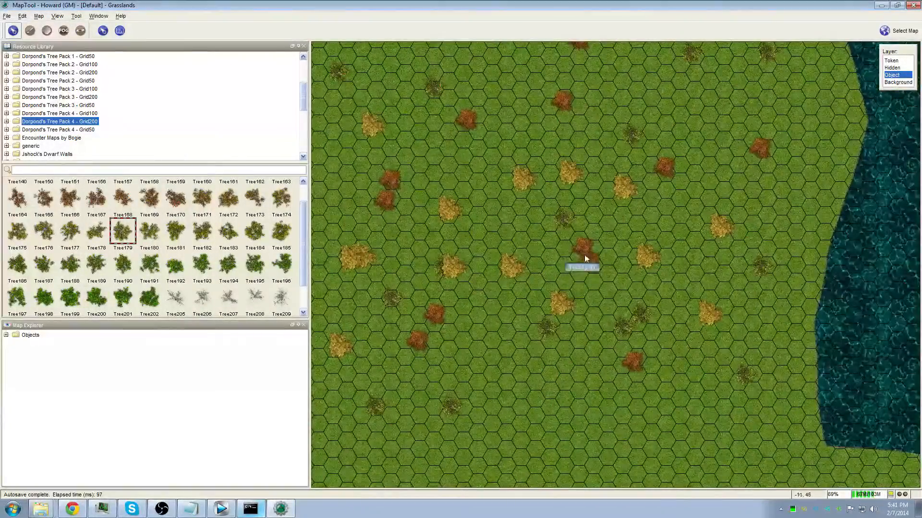
Step: Delete a few of the crowded trees just north of the road near its eastern end
drag(581, 254, 608, 320)
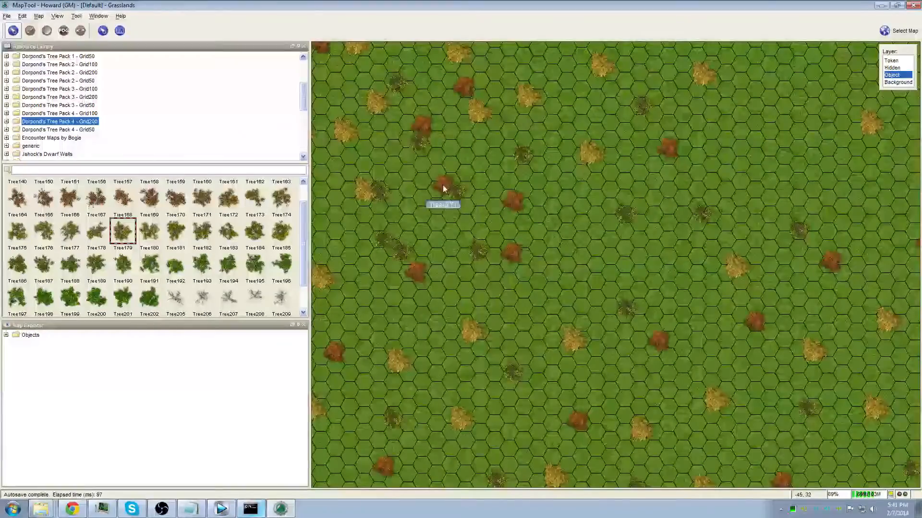
drag(444, 189, 484, 257)
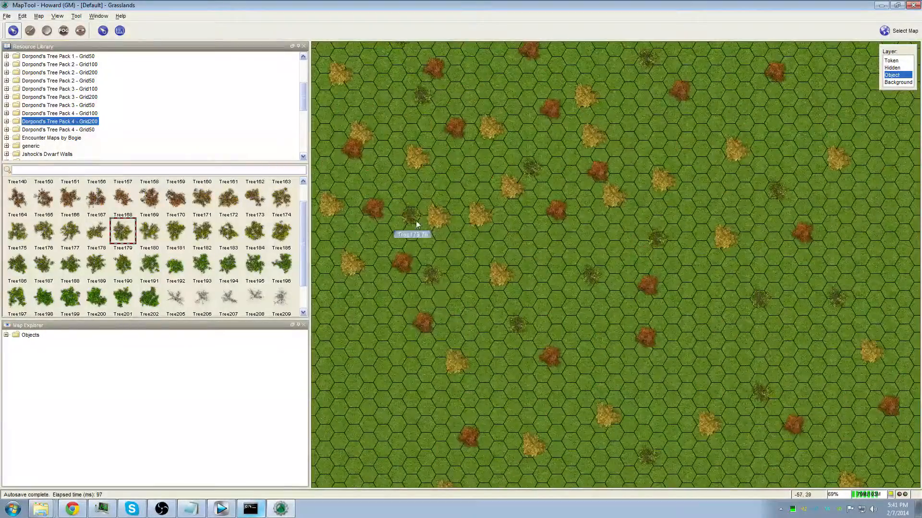
drag(412, 230, 354, 141)
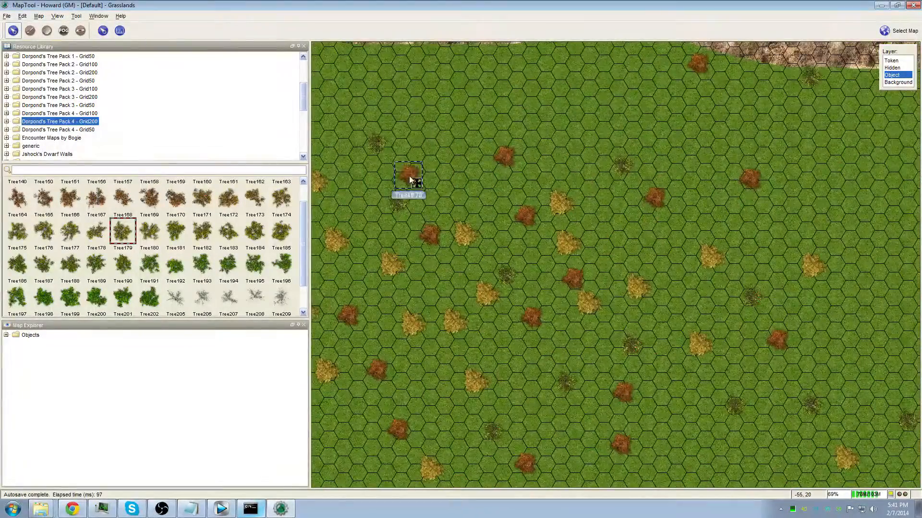
drag(409, 176, 459, 320)
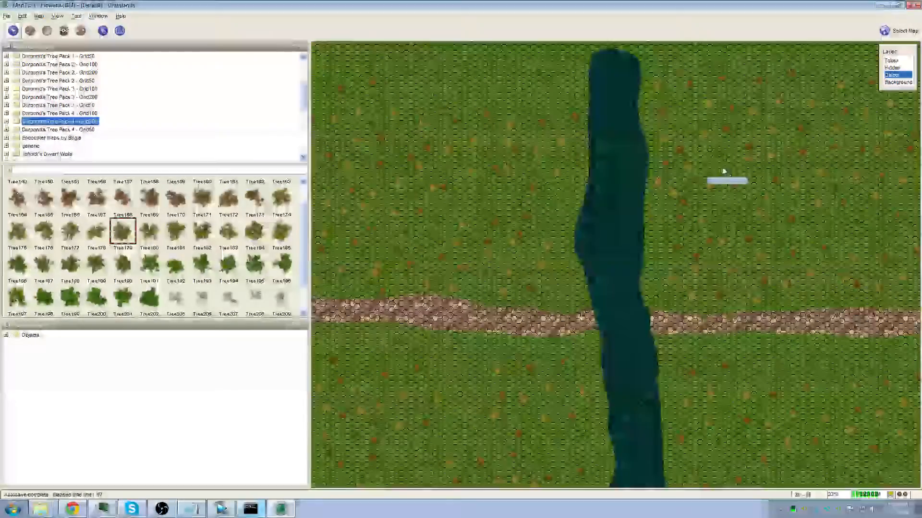
drag(687, 169, 611, 151)
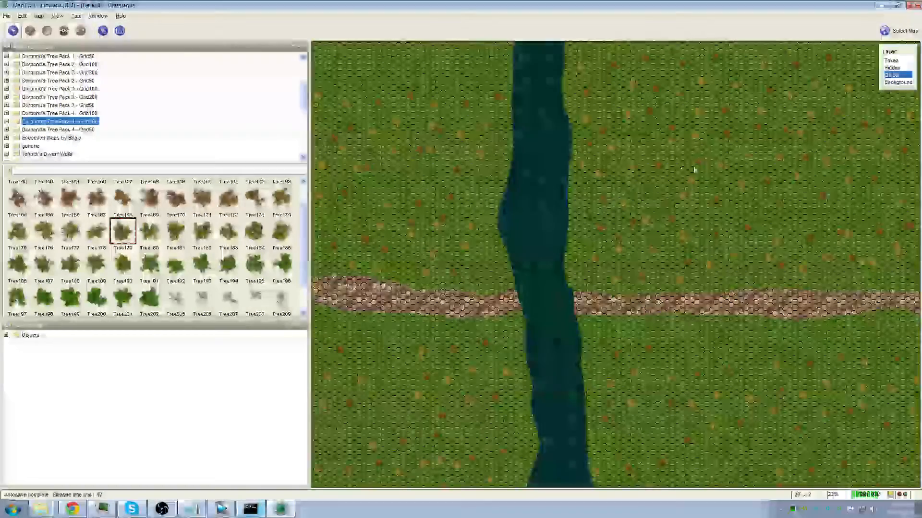
drag(732, 160, 649, 165)
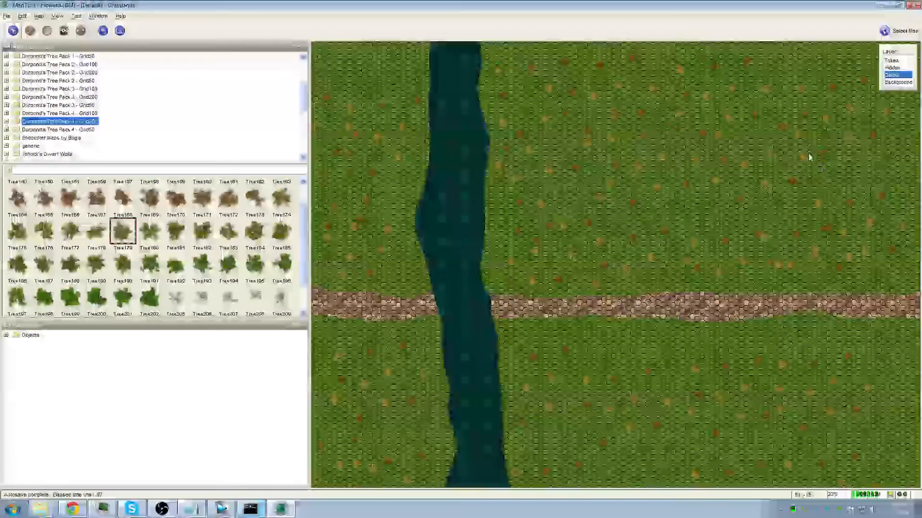
drag(771, 177, 718, 178)
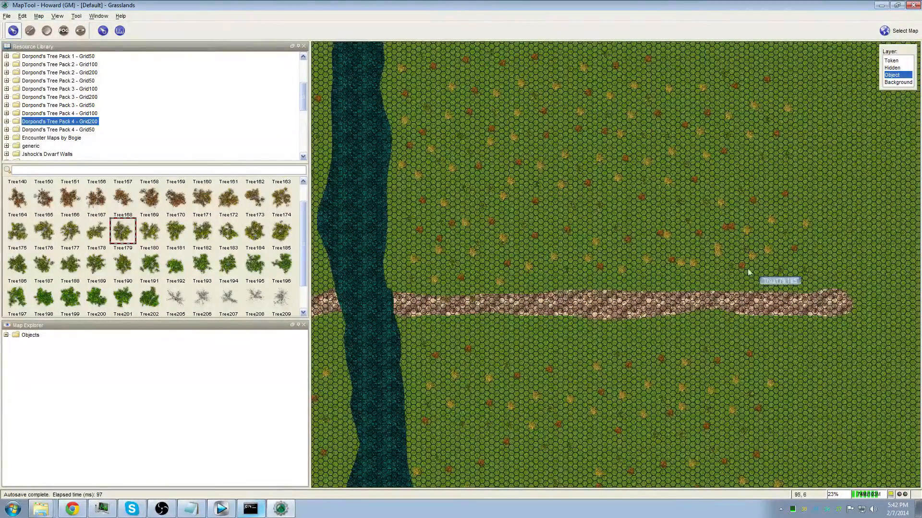
key(Delete)
click(684, 261)
key(Delete)
click(746, 251)
key(Delete)
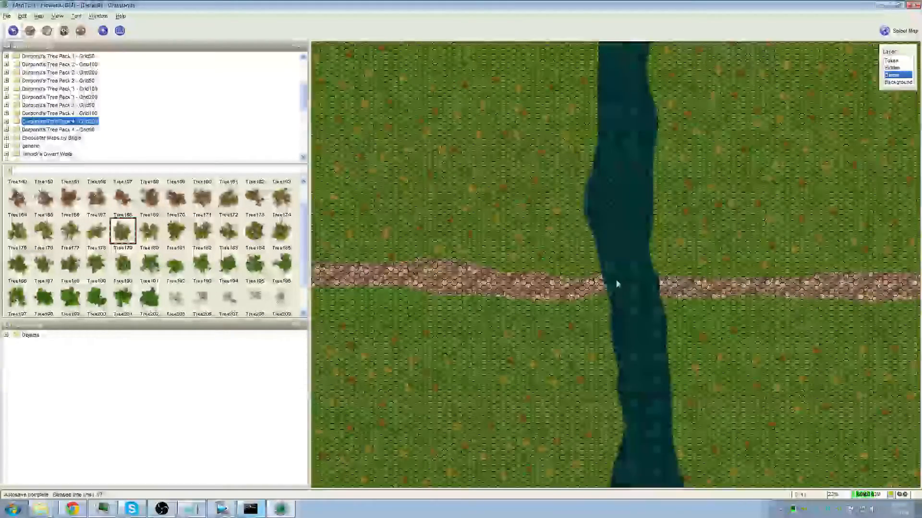
Step: Narrow the resource library and map explorer area to give the map more room
scroll(617, 281, down, 7)
drag(698, 291, 666, 267)
scroll(611, 263, up, 4)
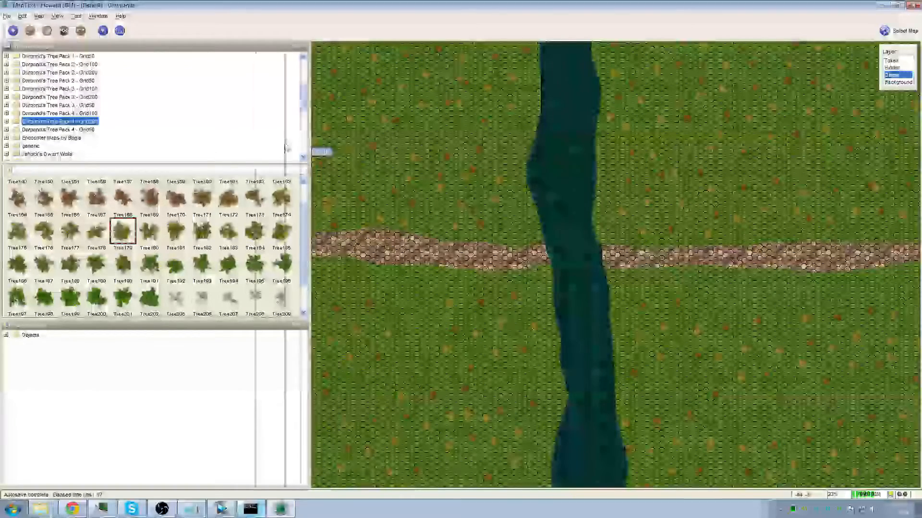
drag(308, 144, 159, 142)
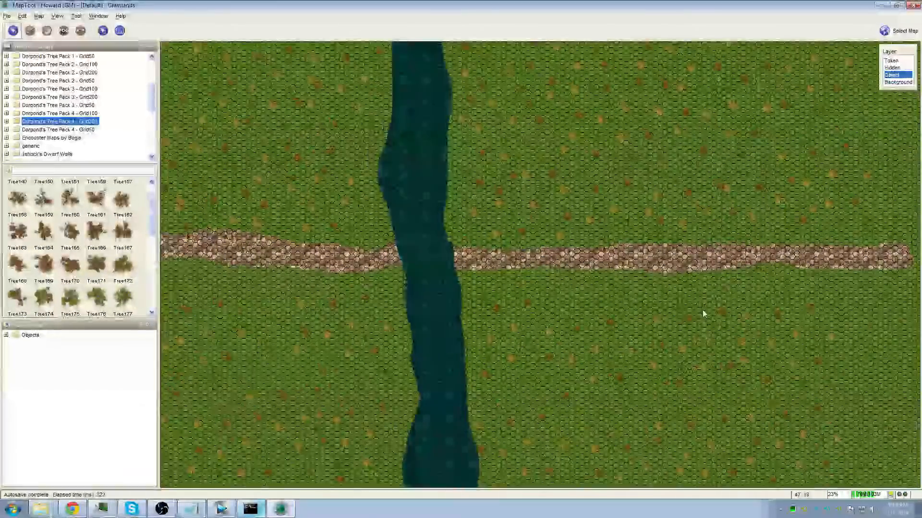
Step: Delete any stray trees on the stretch of road just east of the river
drag(602, 296, 703, 311)
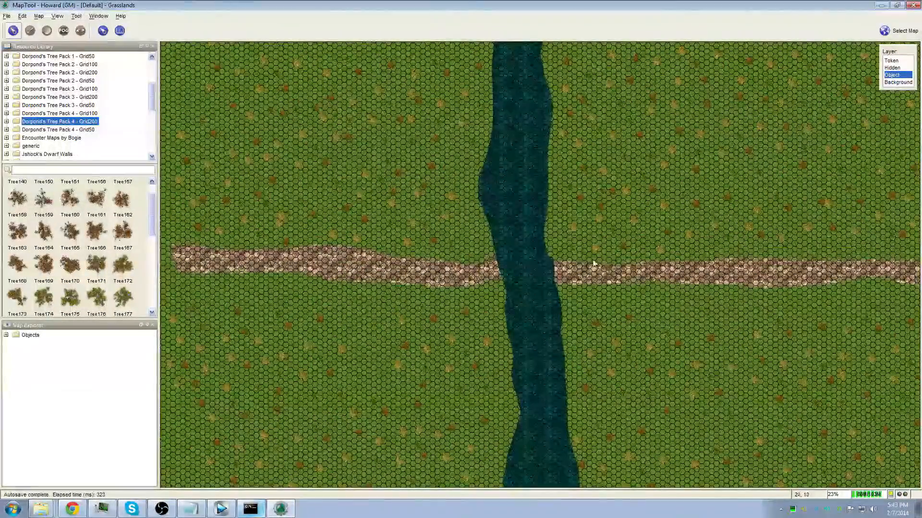
drag(592, 260, 652, 283)
key(Delete)
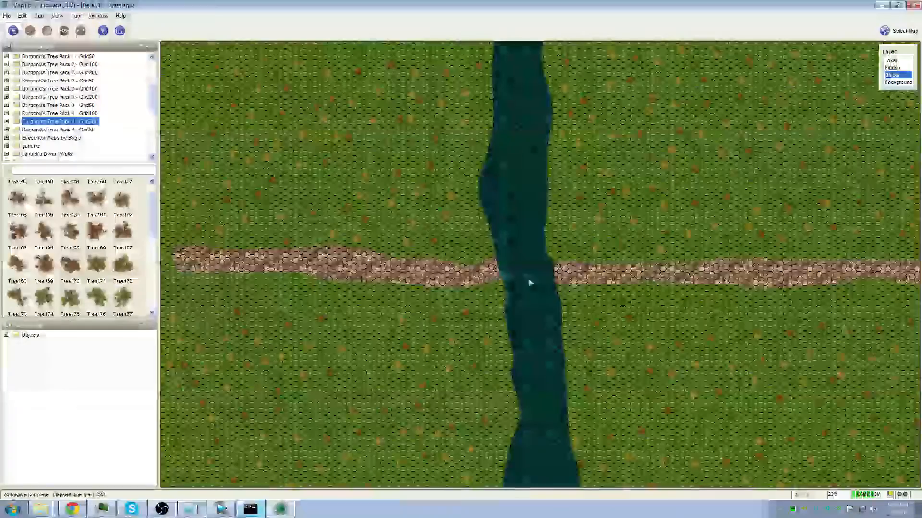
Step: Make Background the active layer and choose the Grass texture as the fill paint for freehand drawing
drag(619, 292, 561, 214)
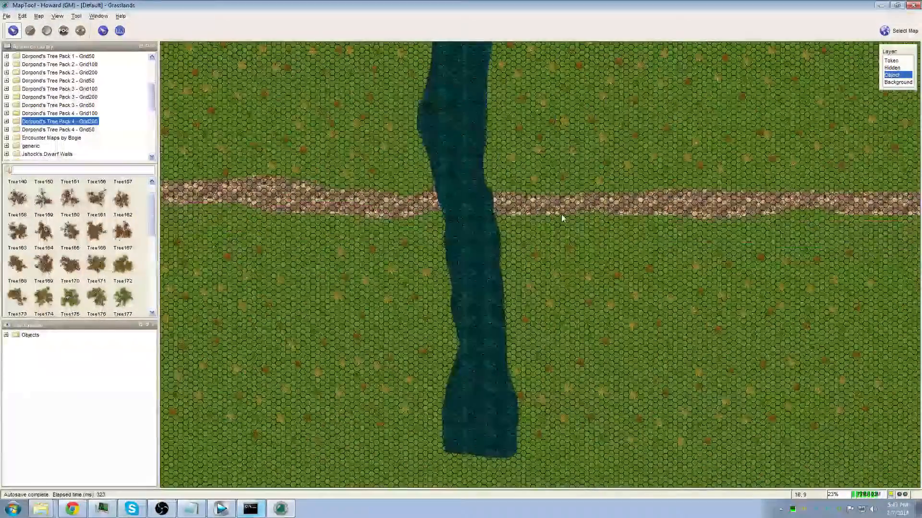
scroll(484, 196, up, 10)
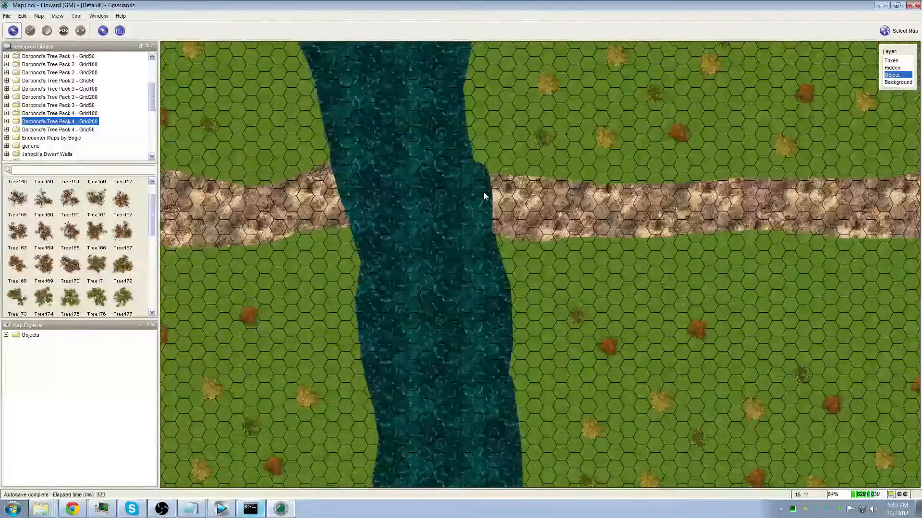
scroll(483, 192, down, 12)
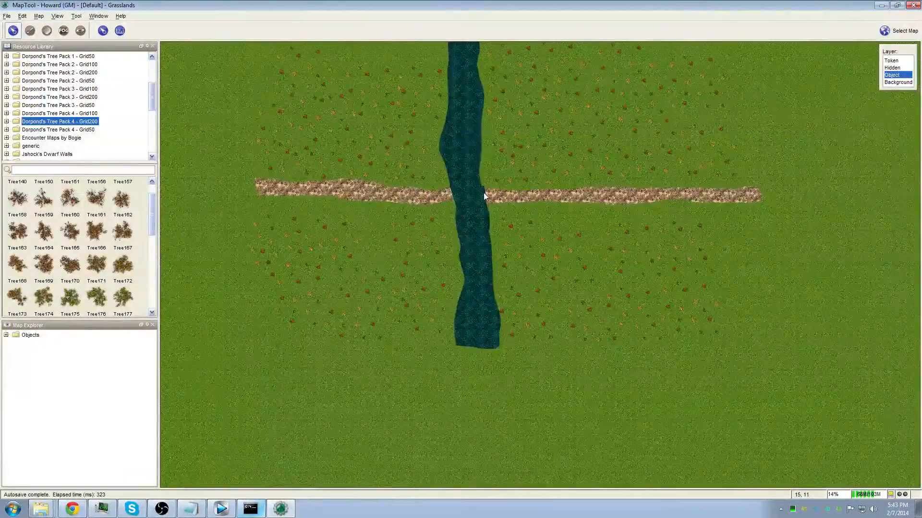
drag(479, 158, 489, 204)
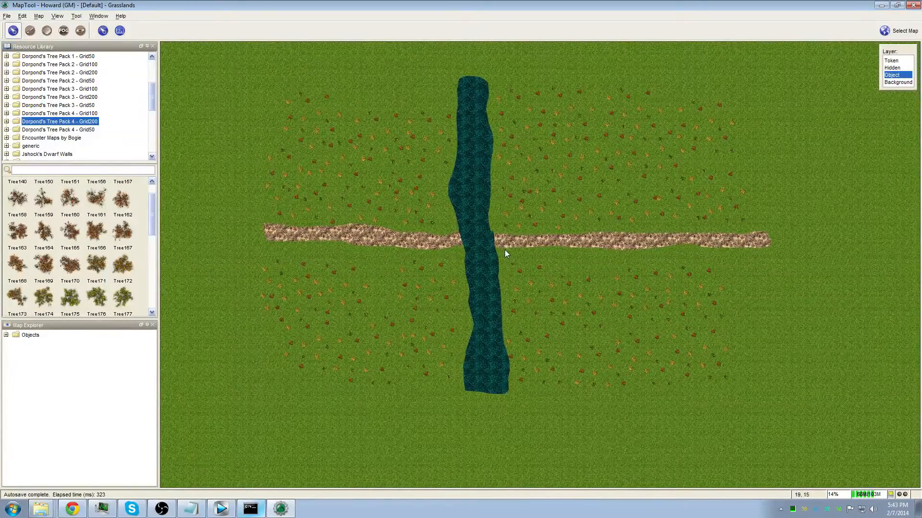
click(898, 83)
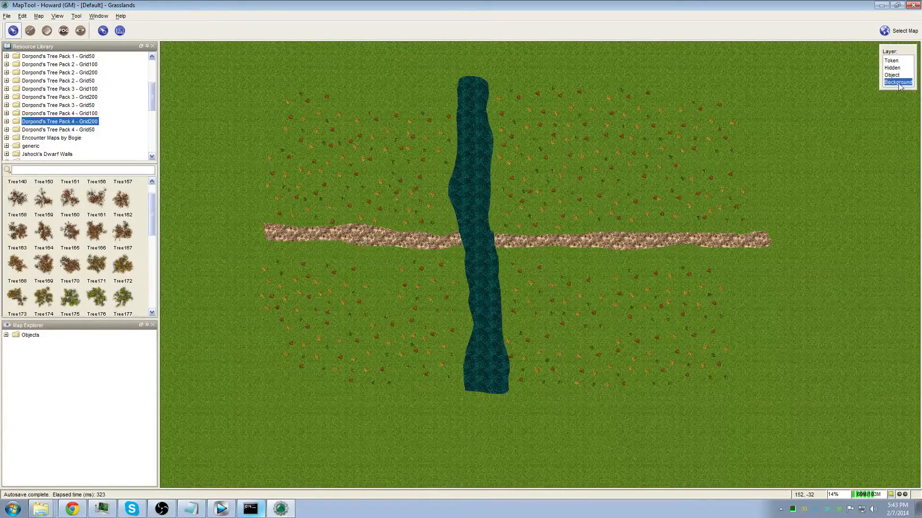
click(30, 31)
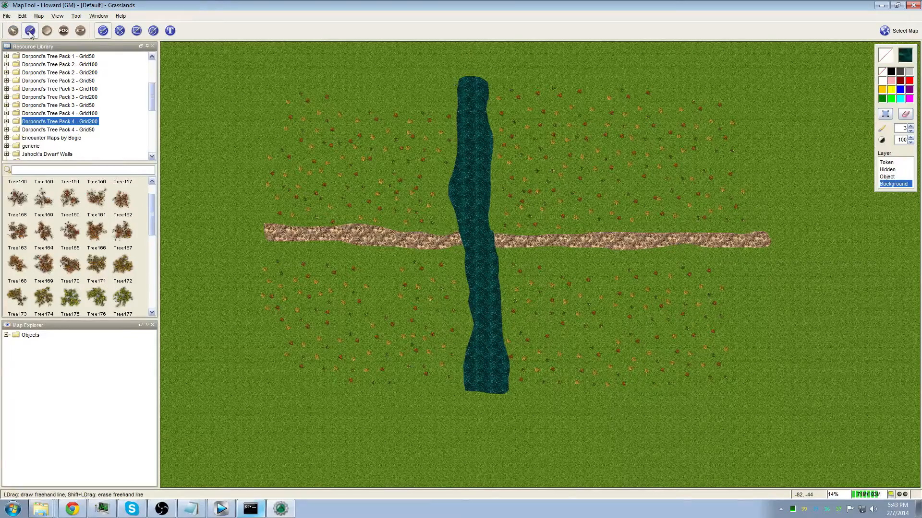
click(907, 57)
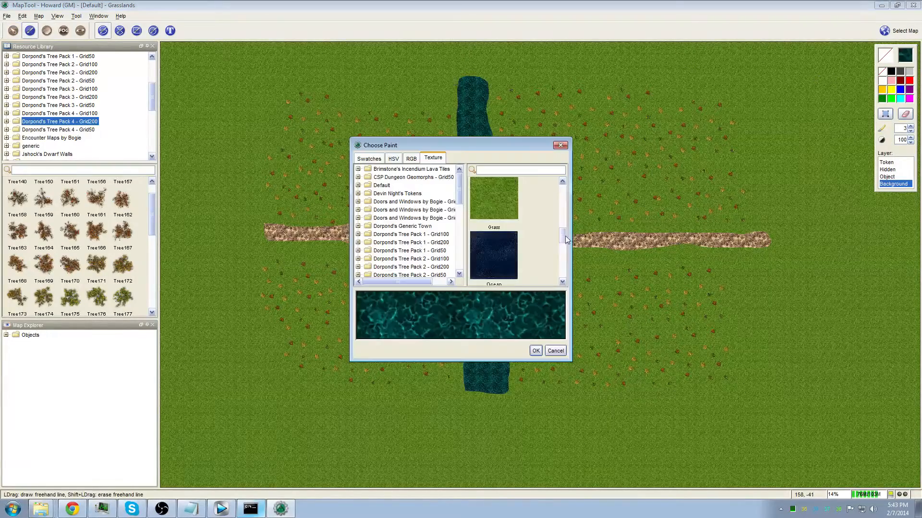
click(507, 214)
click(535, 351)
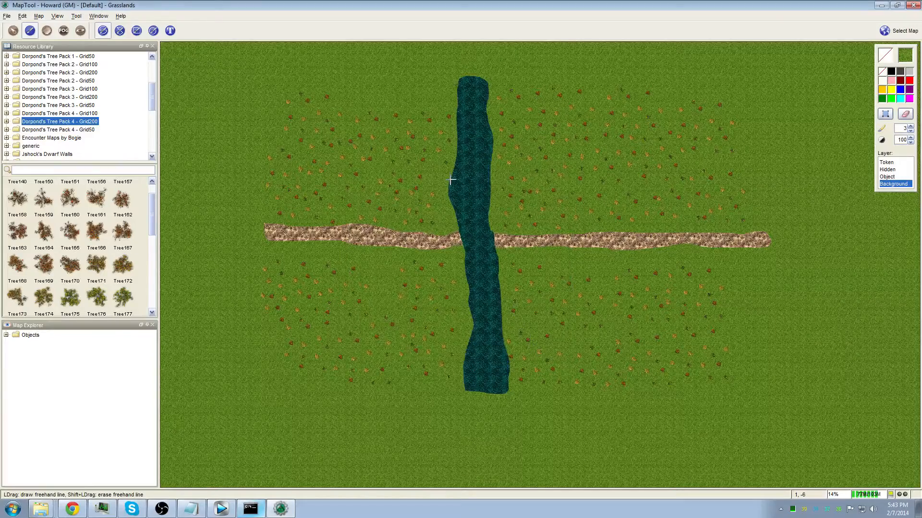
Step: Paint grass over the bulge on the river's west bank north of the road to straighten the shoreline
drag(448, 174, 452, 173)
drag(455, 191, 456, 183)
scroll(369, 75, up, 1)
Step: Review the filesystem, FTP and advanced rendering options for exporting a map screenshot, and cancel the export
click(7, 16)
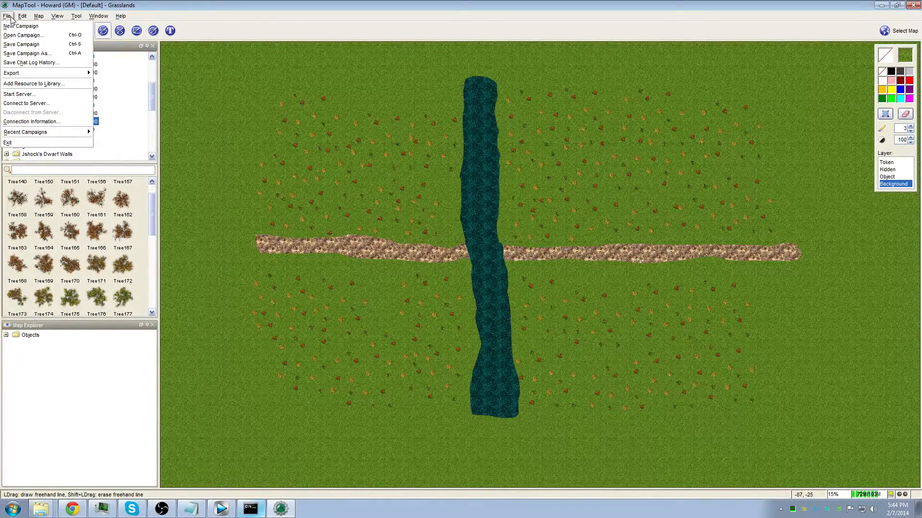
mouse_move(42, 77)
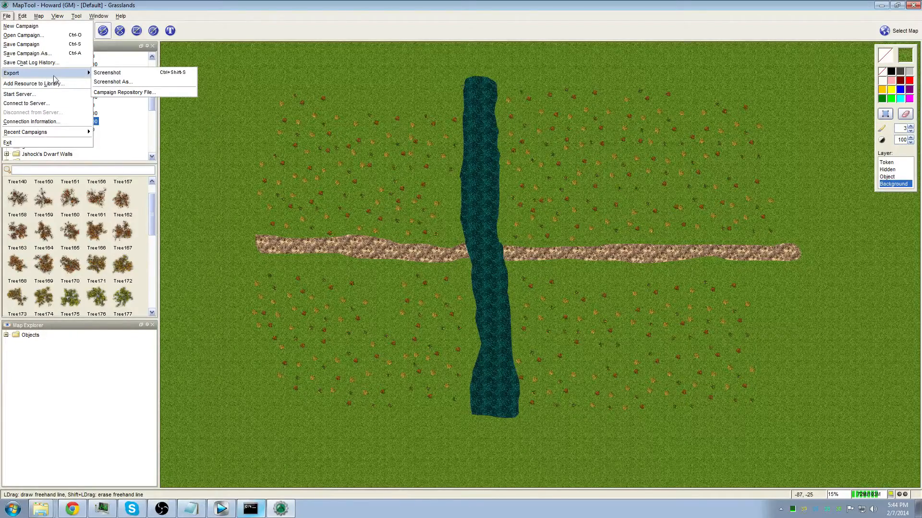
click(113, 82)
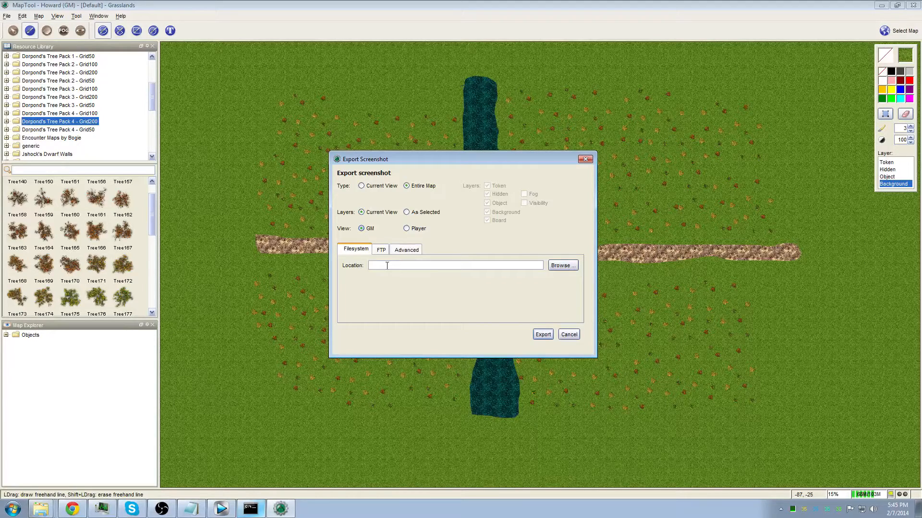
click(382, 250)
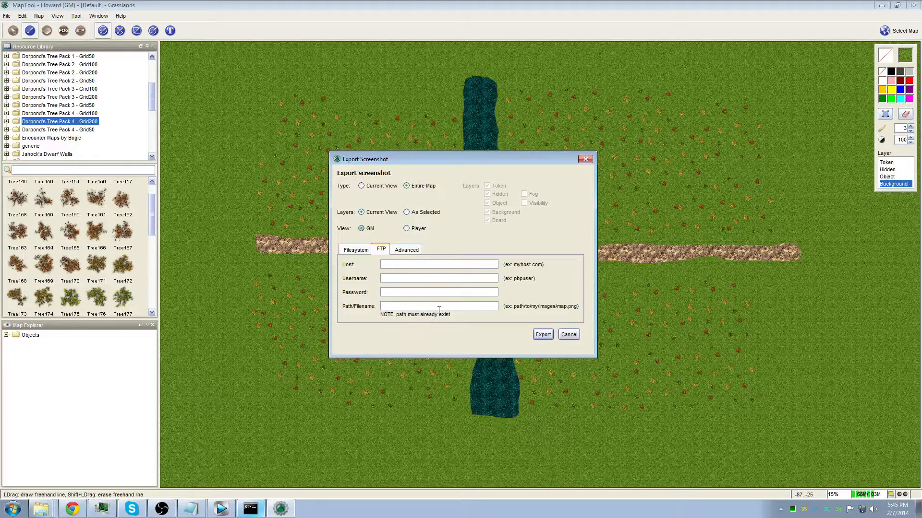
click(409, 251)
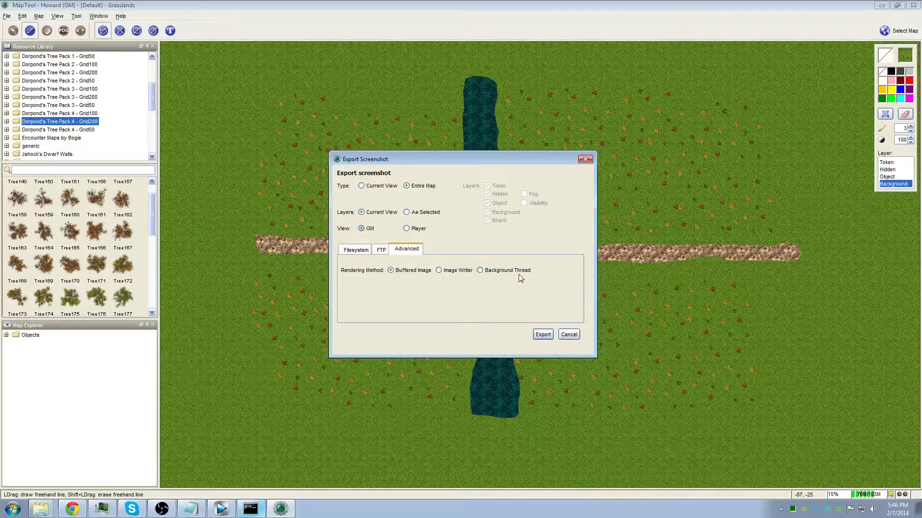
click(569, 334)
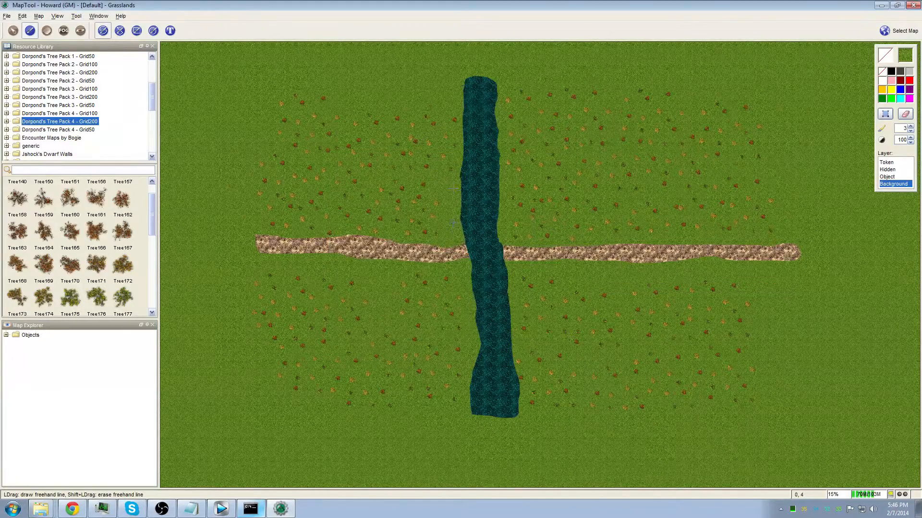
Step: On the Object layer, select six trees northwest of the river crossing and paste a copy of them in the empty grass farther north
scroll(453, 189, up, 5)
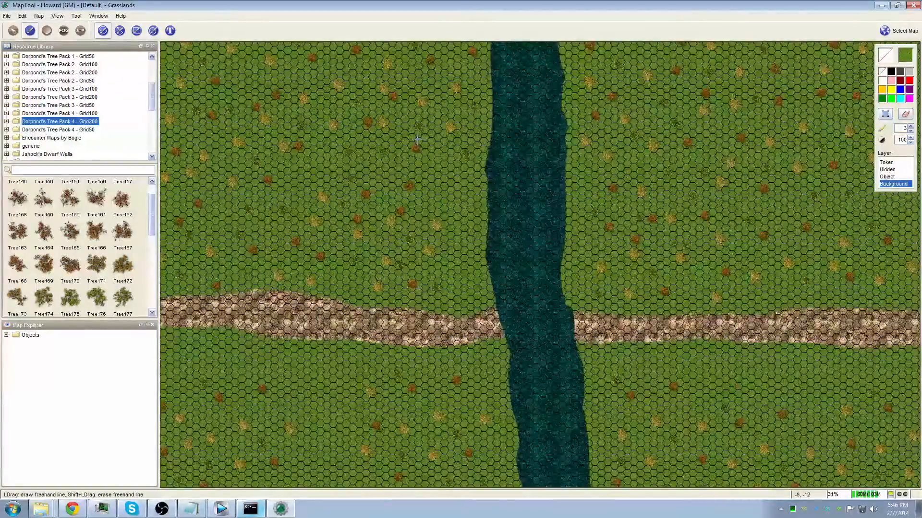
scroll(417, 139, up, 3)
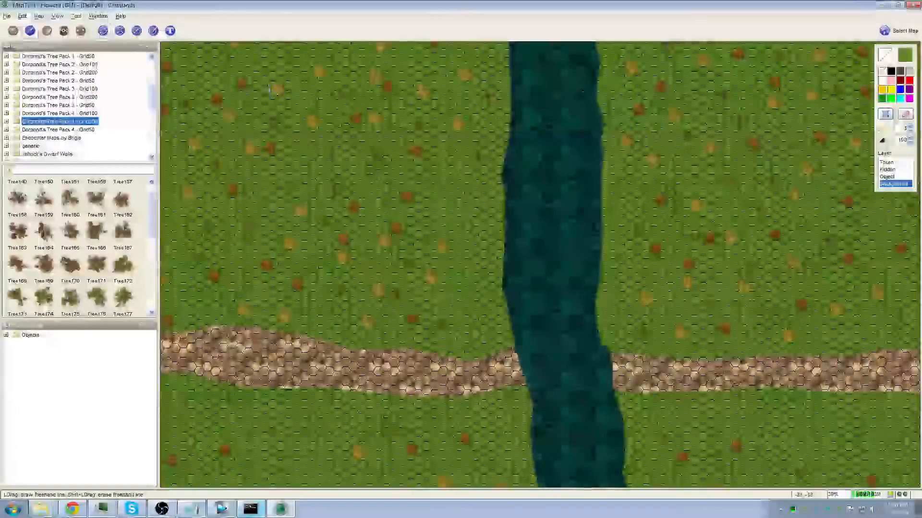
mouse_move(360, 82)
mouse_down()
mouse_move(418, 186)
mouse_move(417, 221)
mouse_up()
key(Escape)
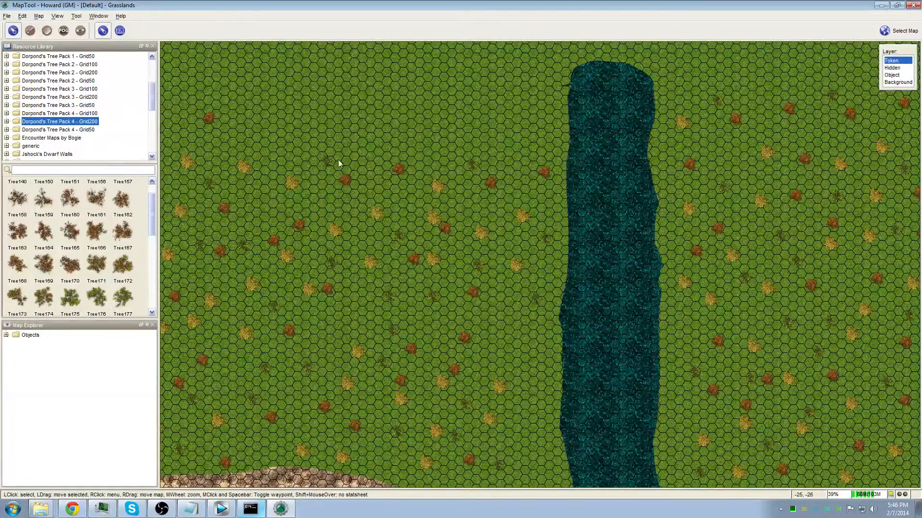
drag(362, 143, 469, 277)
click(894, 76)
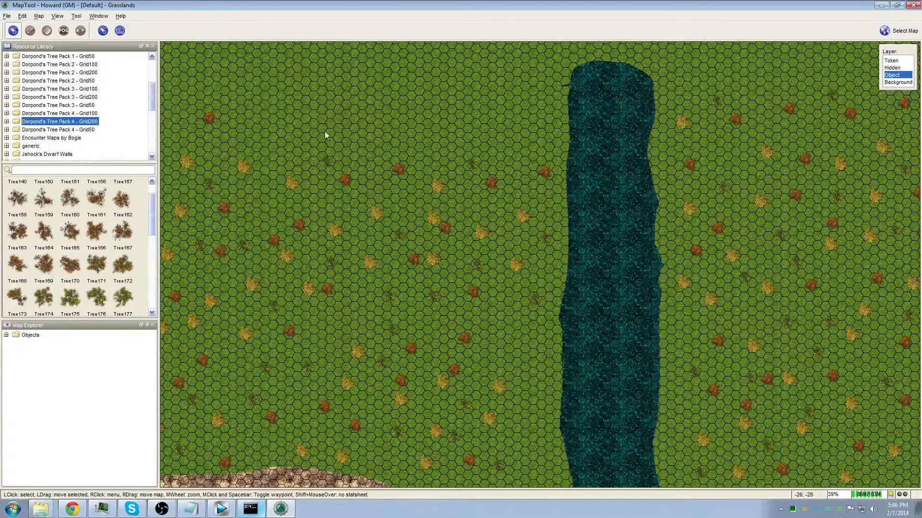
drag(312, 139, 504, 201)
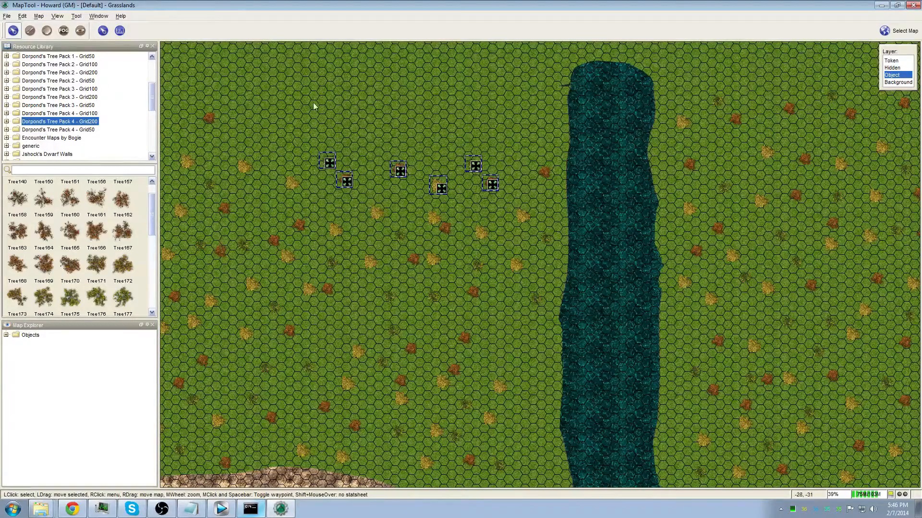
key(ctrl+v)
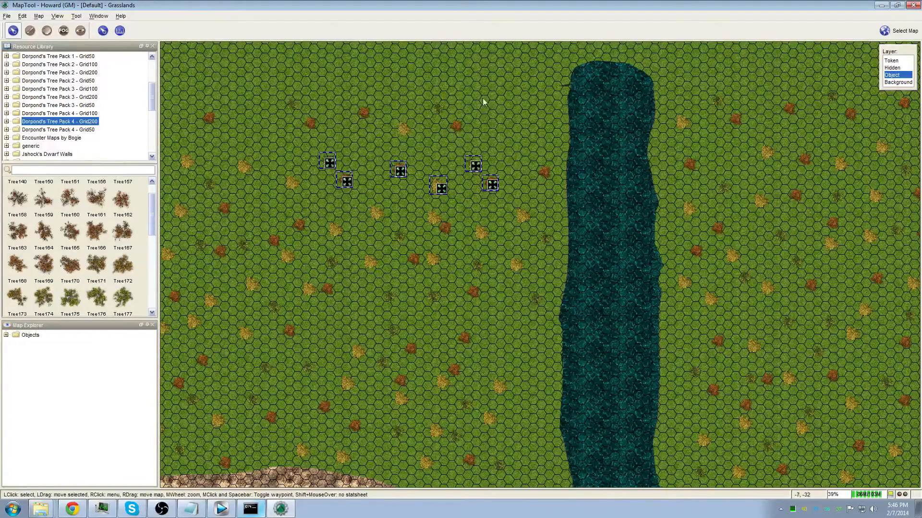
Step: Delete the yellow tree overlapping a red one in the northern grassland west of the river
click(391, 200)
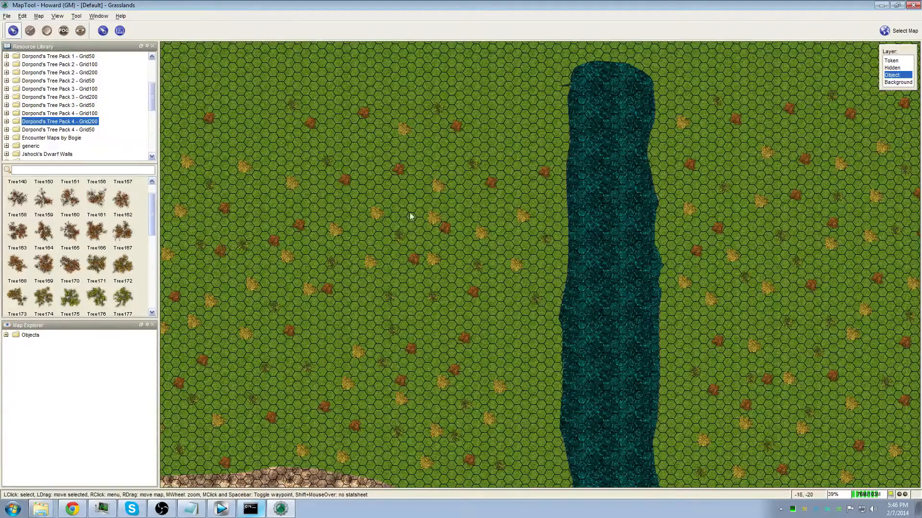
key(Delete)
drag(281, 138, 446, 171)
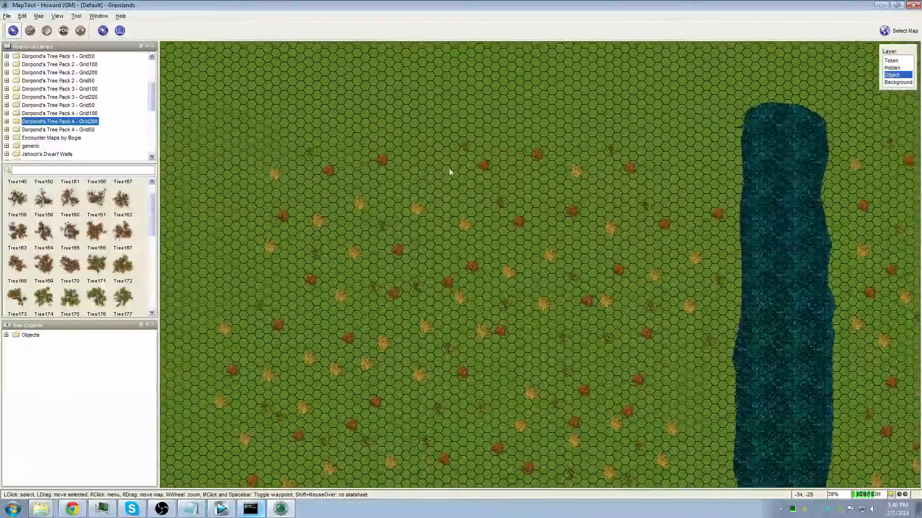
Step: Shrink the northwesternmost yellow tree in the grassland west of the river so it is smaller than its neighbours
drag(309, 164, 334, 170)
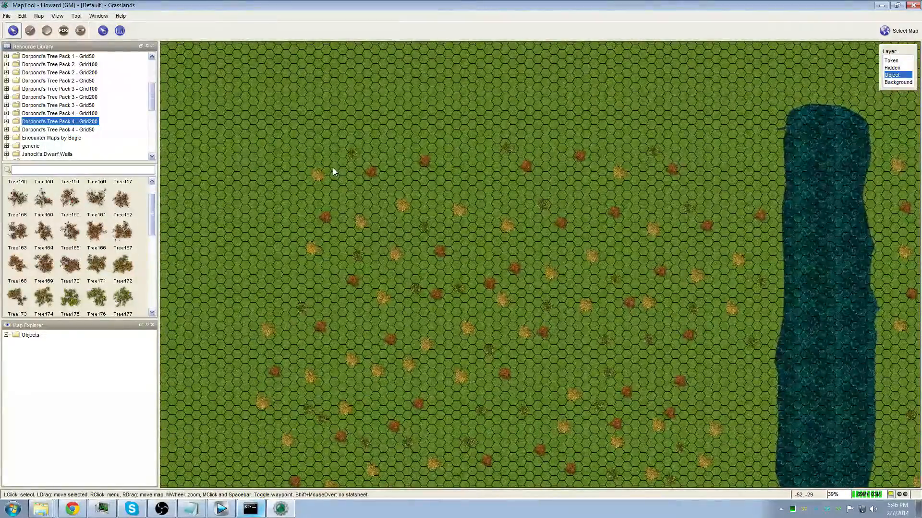
scroll(330, 165, up, 1)
scroll(329, 163, up, 4)
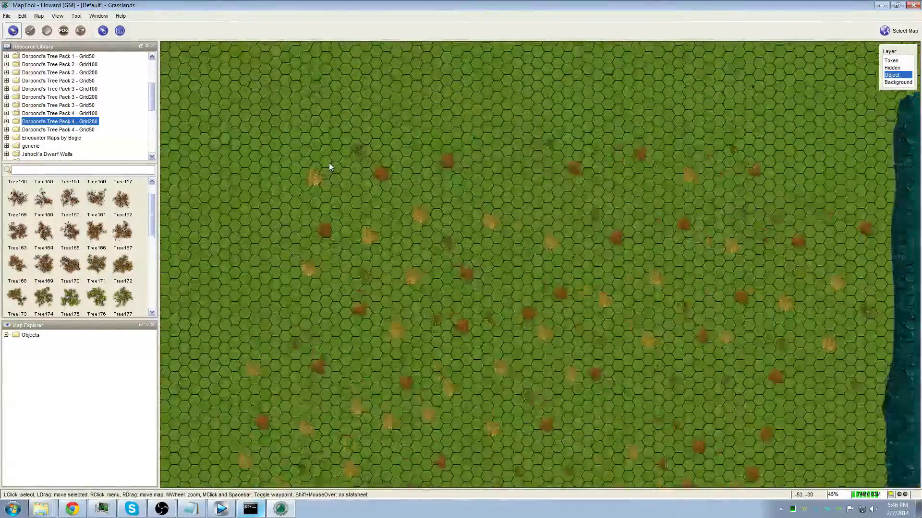
drag(304, 191, 305, 129)
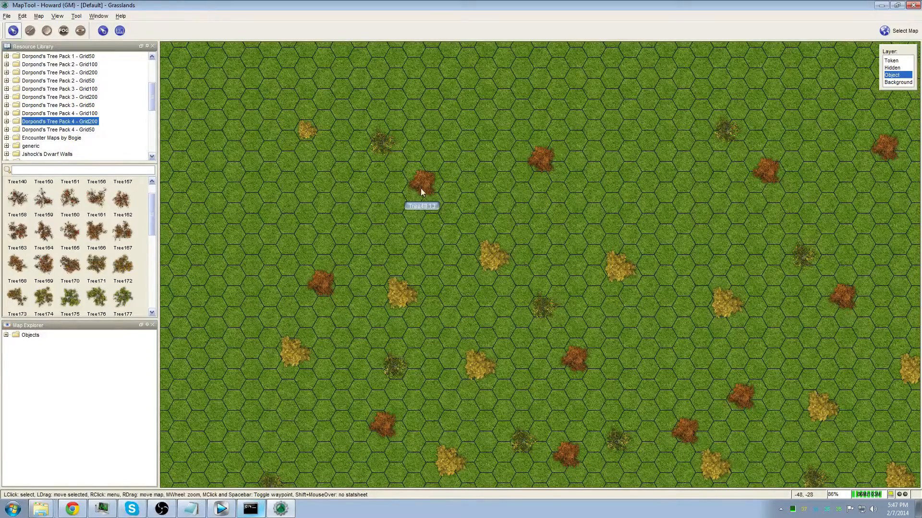
click(306, 131)
mouse_move(315, 133)
mouse_down()
mouse_move(318, 140)
mouse_move(305, 130)
mouse_up()
click(331, 189)
drag(373, 190, 316, 179)
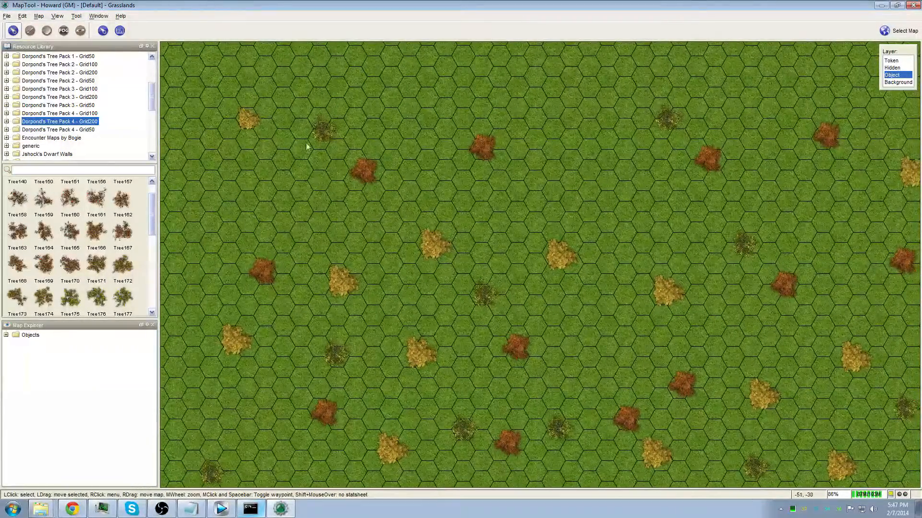
Step: Hide the hex grid on the map
click(59, 18)
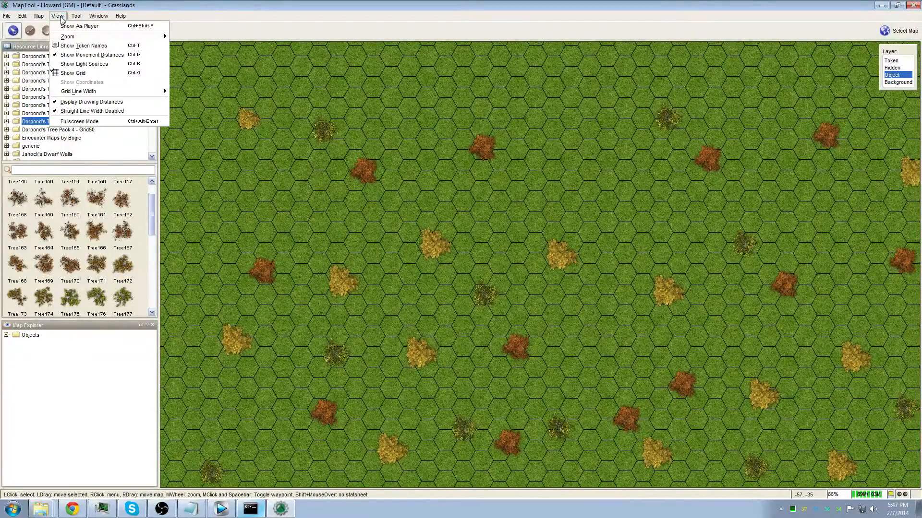
click(70, 73)
drag(544, 212, 446, 176)
scroll(445, 175, down, 10)
drag(586, 298, 442, 249)
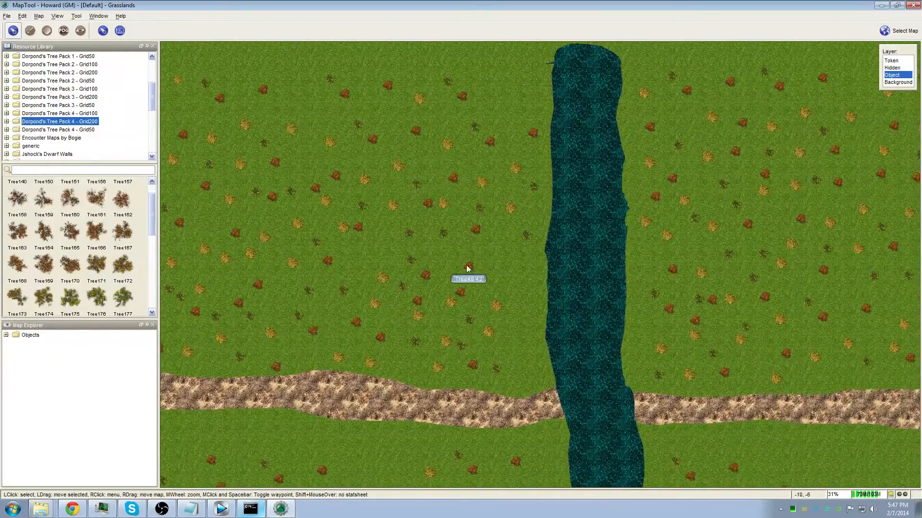
Step: Copy a red tree northwest of the river crossing into the gap closer to the river's west bank
click(459, 293)
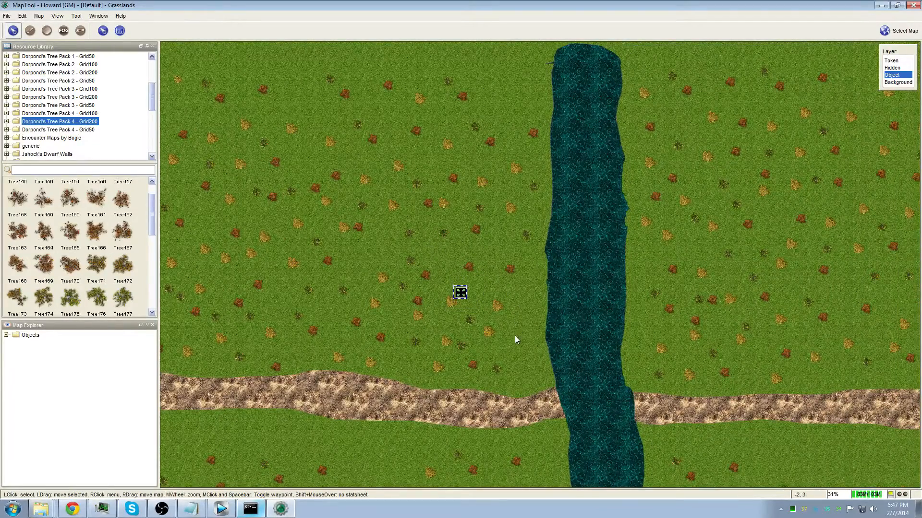
click(523, 303)
drag(530, 298, 431, 219)
scroll(336, 189, down, 2)
scroll(335, 186, down, 5)
scroll(433, 220, up, 5)
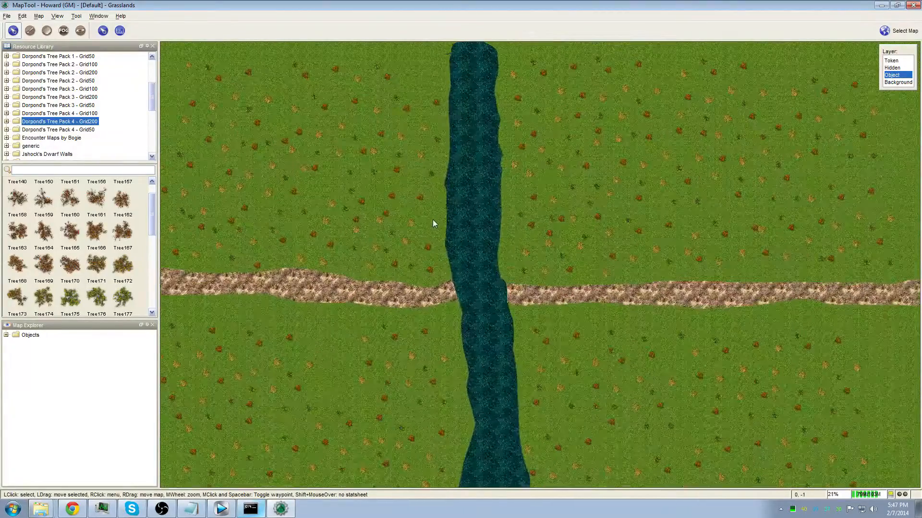
Step: Set up a screenshot export of the entire map in GM view to a file named rivermap in the Documents folder
click(6, 17)
mouse_move(46, 75)
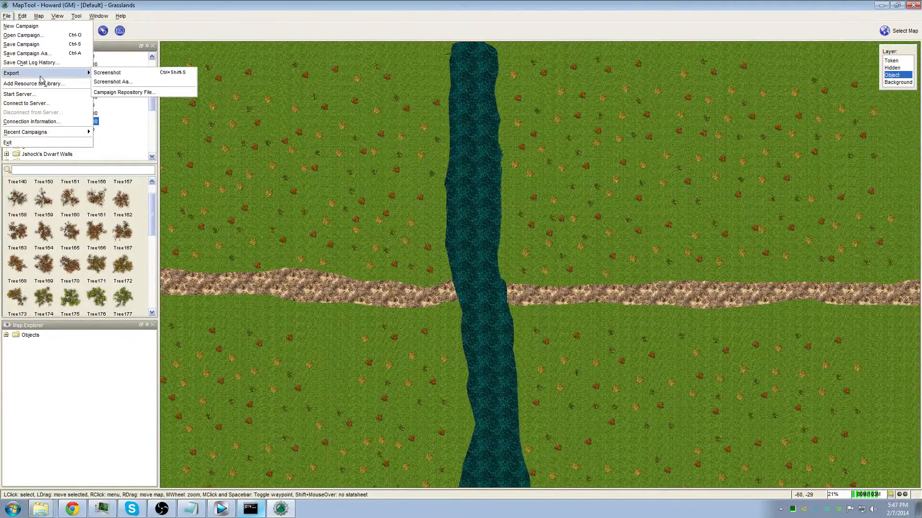
click(132, 84)
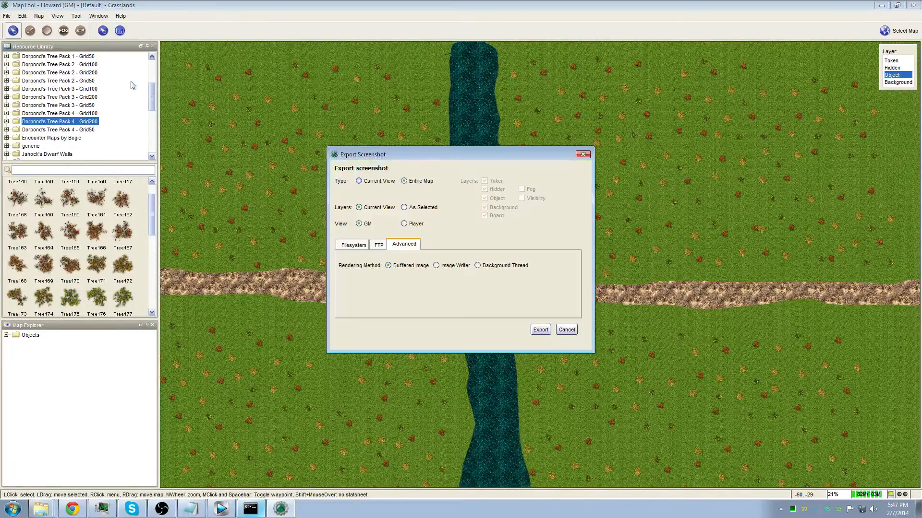
click(347, 249)
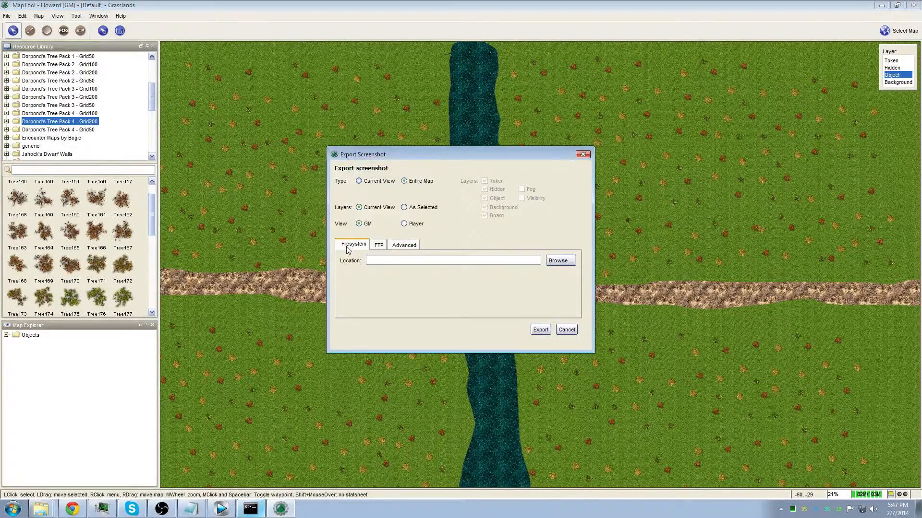
click(561, 261)
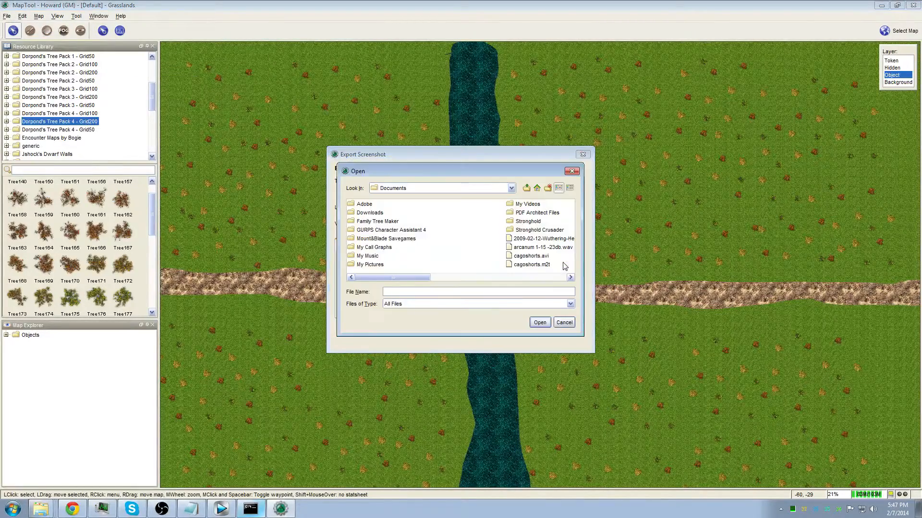
text(rivermap)
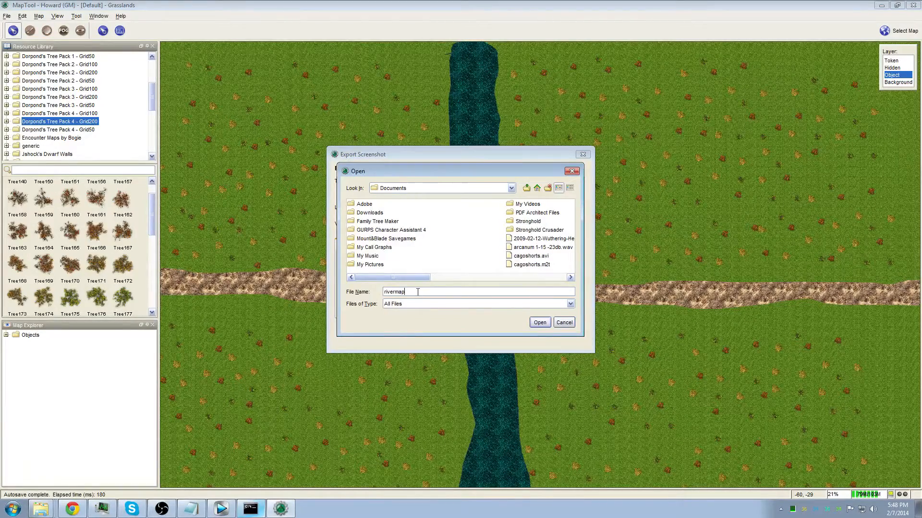
click(544, 325)
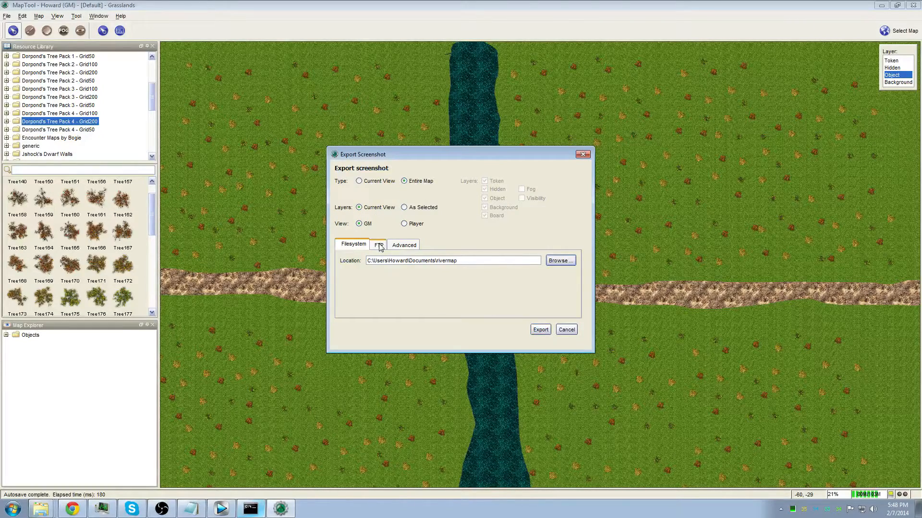
Step: Check the advanced rendering methods, keep Buffered Image, and export the map screenshot
click(404, 246)
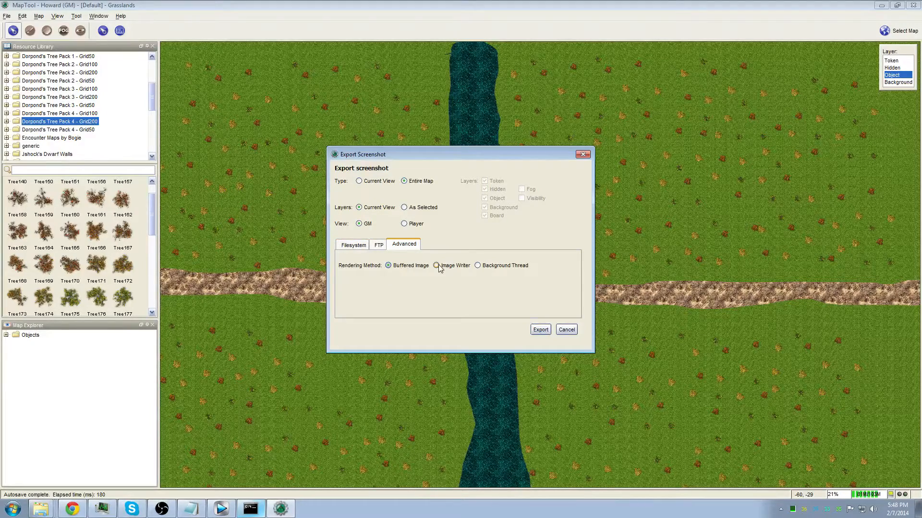
click(353, 244)
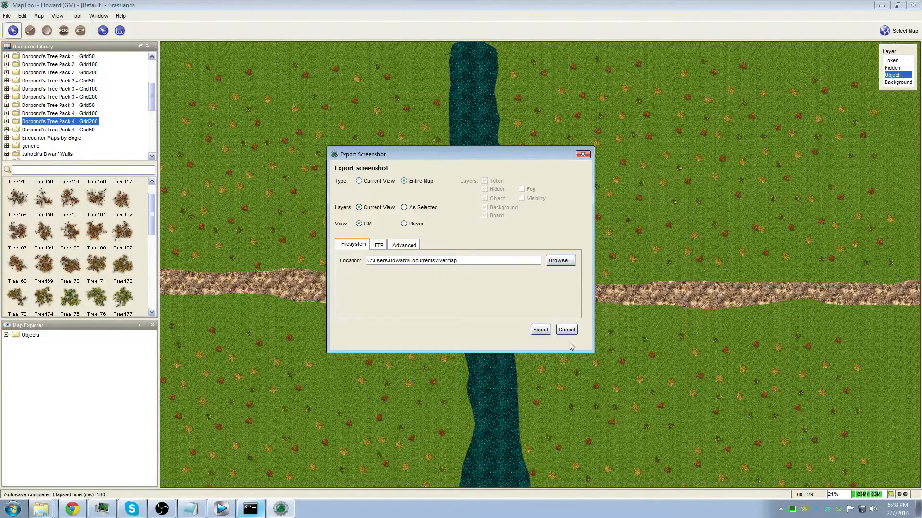
click(542, 332)
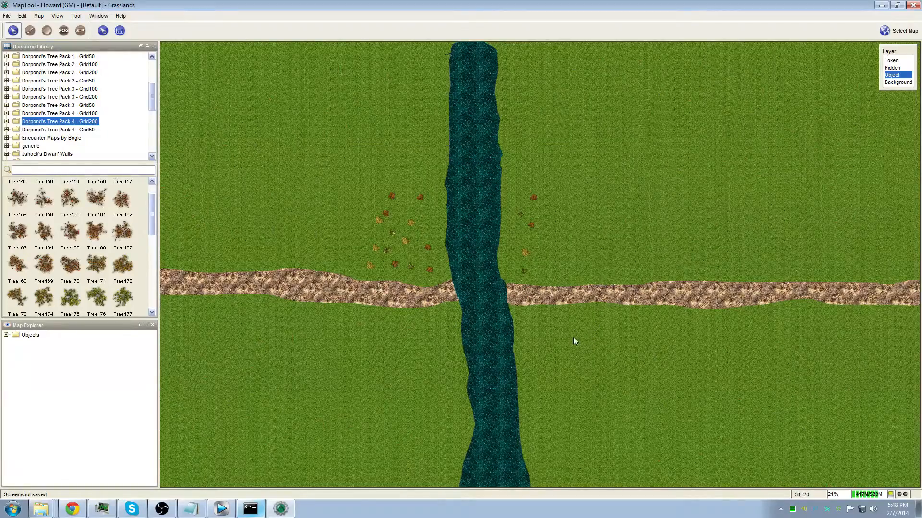
mouse_move(574, 337)
mouse_down()
mouse_move(524, 311)
mouse_move(635, 376)
mouse_move(325, 88)
mouse_move(720, 409)
mouse_move(529, 364)
mouse_move(548, 309)
mouse_up()
scroll(531, 249, down, 3)
scroll(530, 249, up, 3)
scroll(531, 249, up, 1)
scroll(531, 249, down, 1)
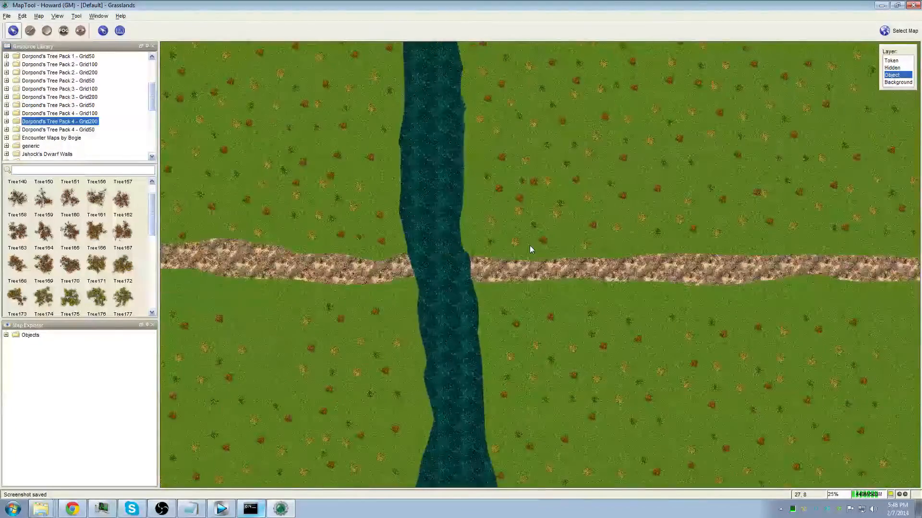
drag(512, 285, 537, 294)
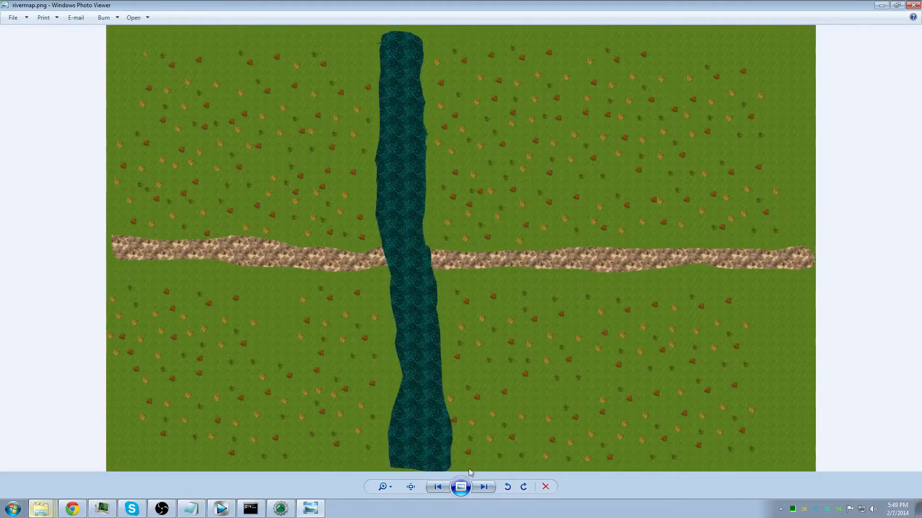
Step: Examine the exported rivermap.png up close and as a whole, and check its file details in the Documents library
click(382, 487)
mouse_move(389, 484)
mouse_down()
mouse_move(391, 456)
mouse_move(393, 480)
mouse_up()
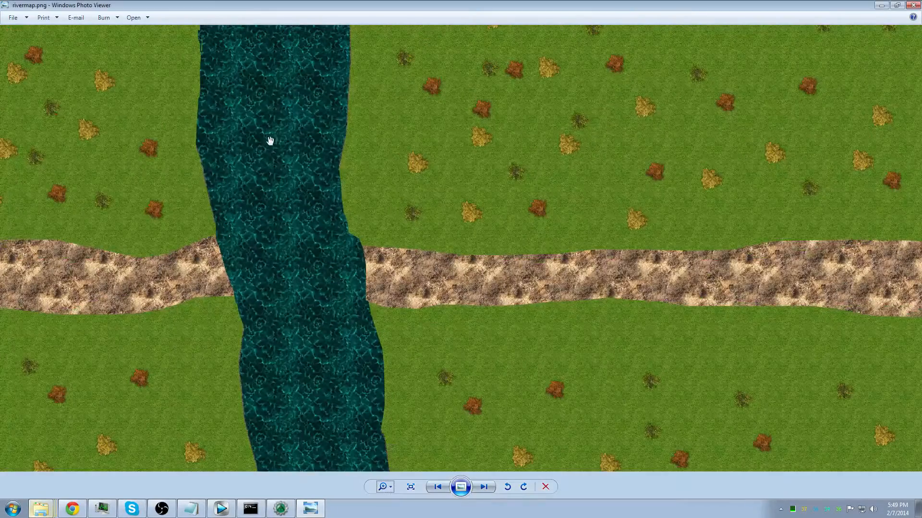
right_click(557, 304)
drag(223, 105, 766, 384)
drag(249, 123, 617, 350)
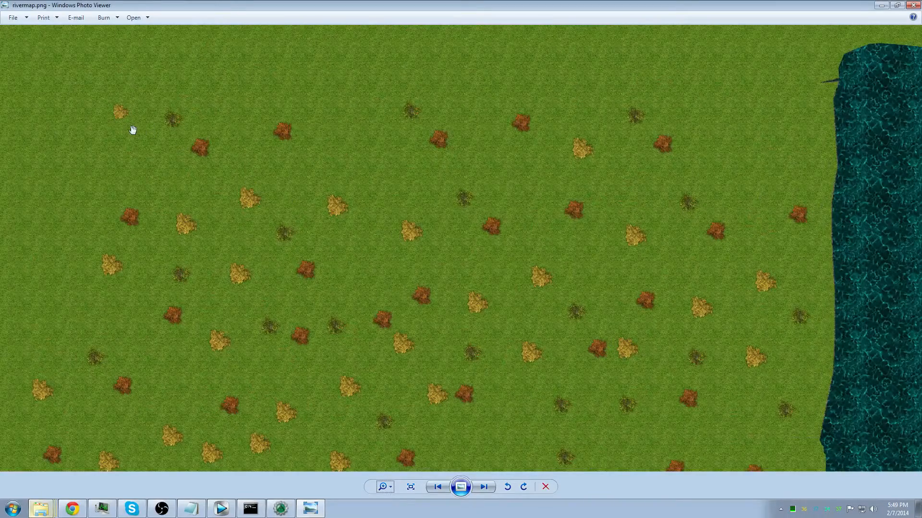
scroll(133, 130, up, 2)
scroll(133, 130, up, 2)
scroll(133, 130, down, 3)
scroll(188, 156, down, 5)
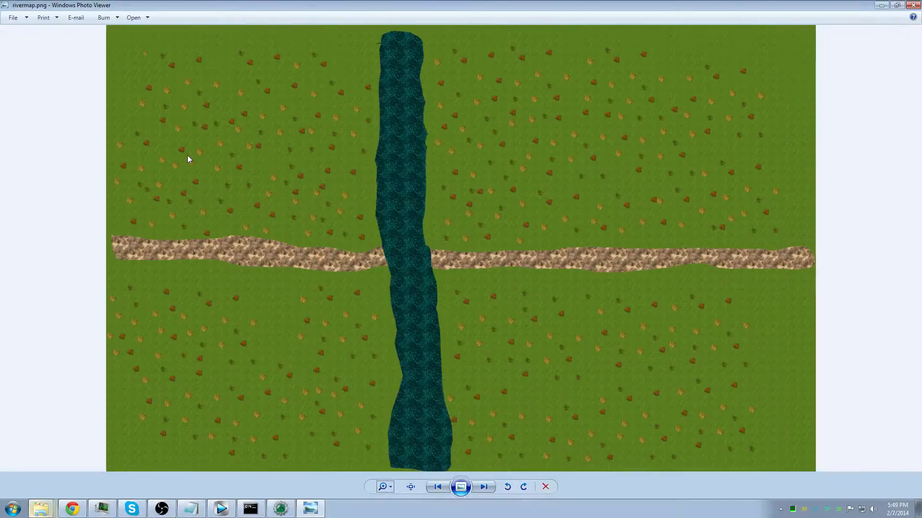
click(41, 508)
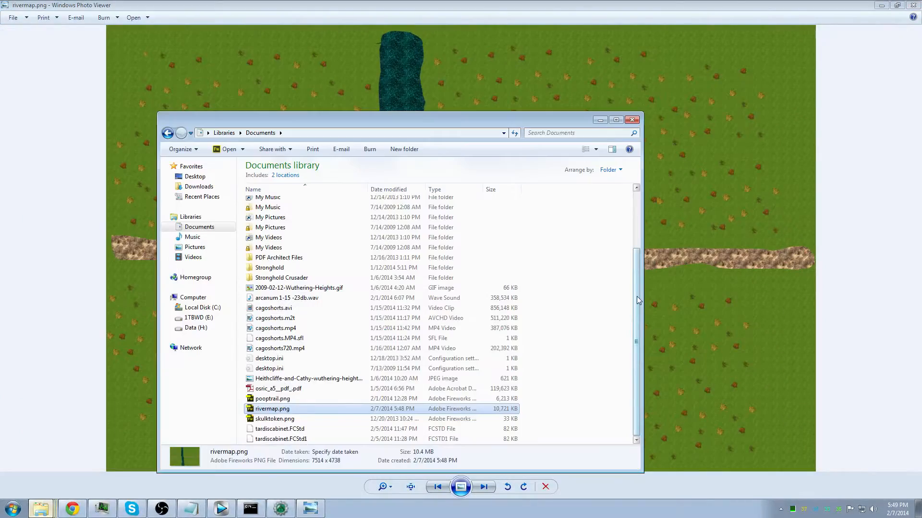
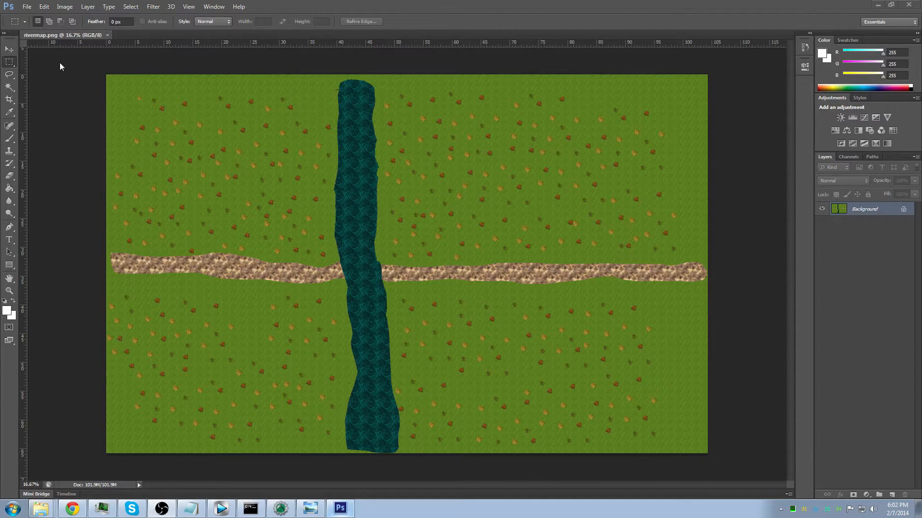
Step: Start Save for Web on rivermap.png despite its size, and compare the GIF preview of the trees with the original
click(28, 7)
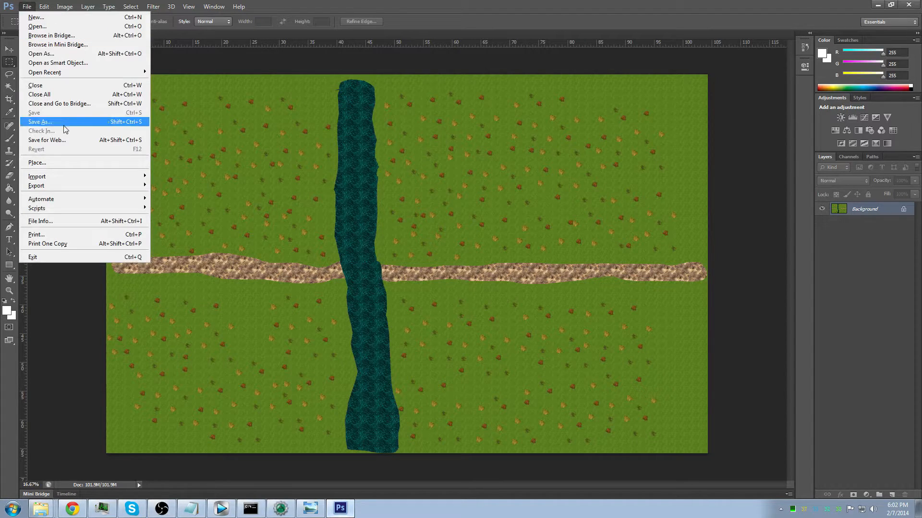
click(62, 140)
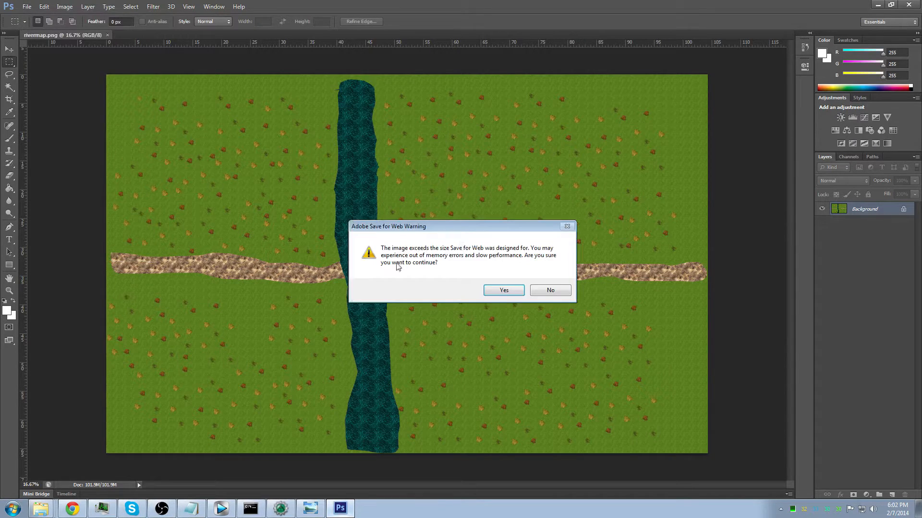
click(504, 290)
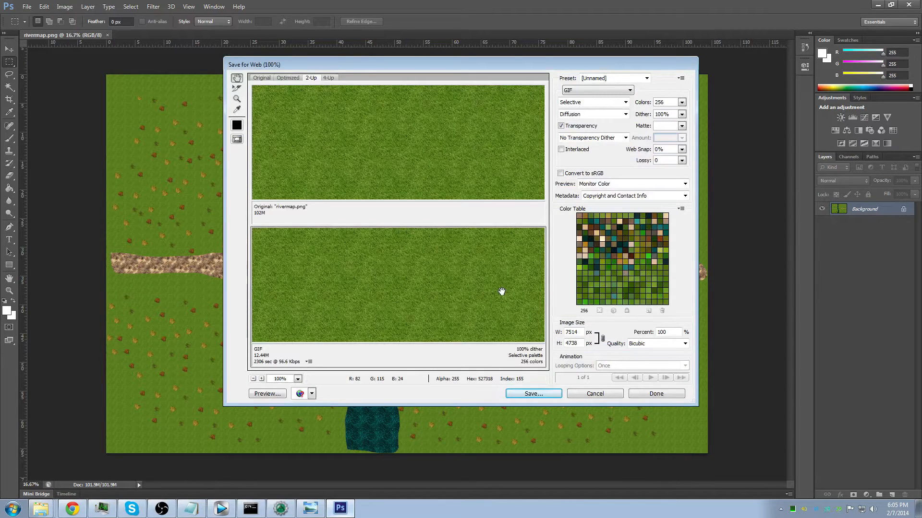
drag(398, 242, 449, 298)
drag(336, 235, 409, 171)
drag(465, 286, 417, 253)
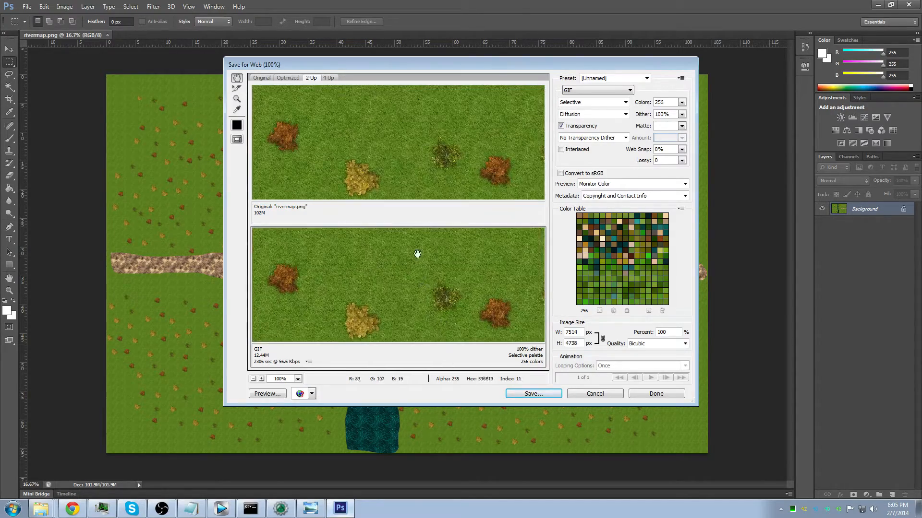
Step: Set the web image format to PNG-8, compare the preview with the original, and proceed to save the image
click(607, 93)
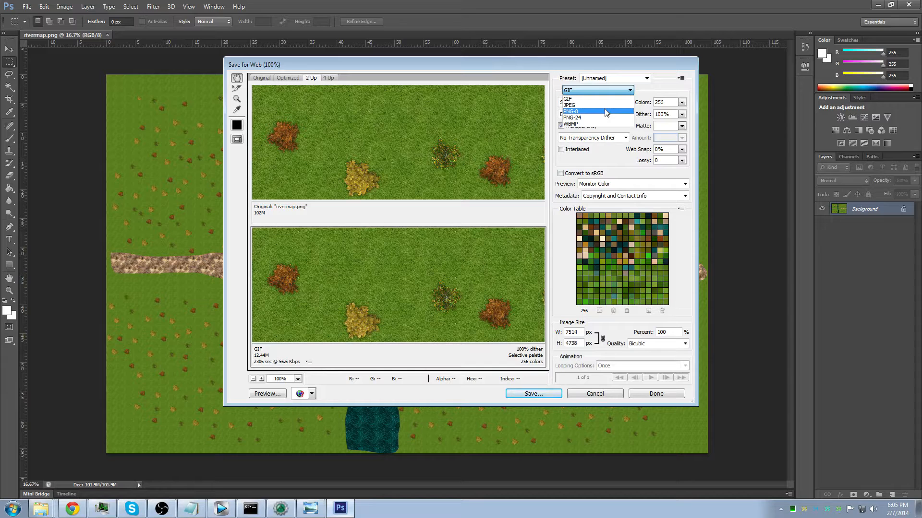
click(604, 110)
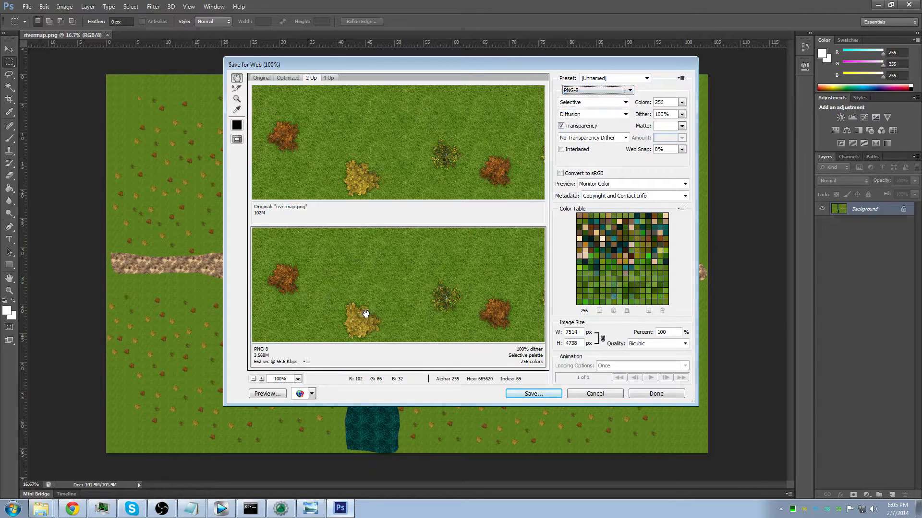
drag(504, 263, 379, 243)
drag(516, 312, 298, 303)
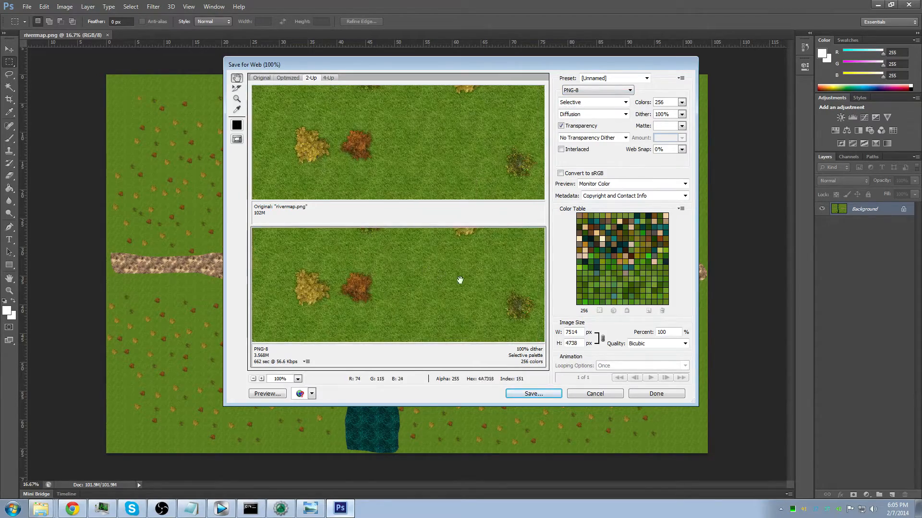
drag(459, 280, 364, 286)
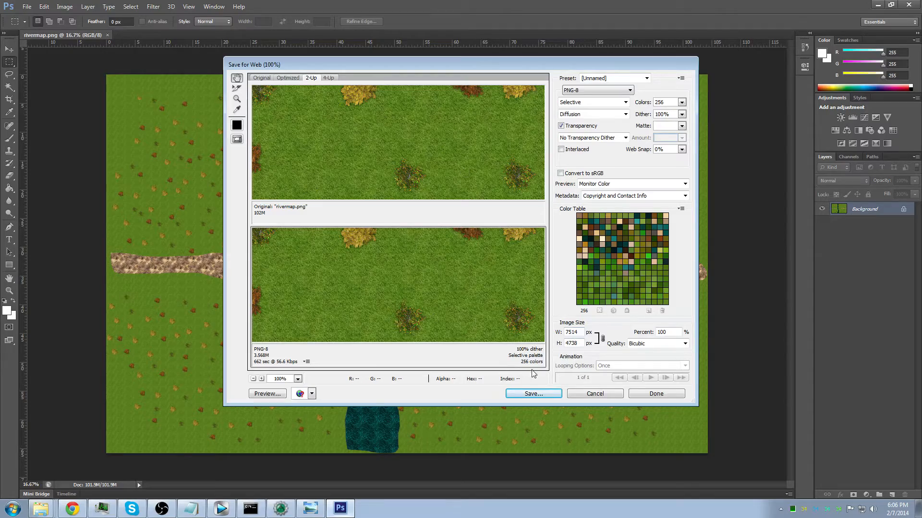
click(537, 394)
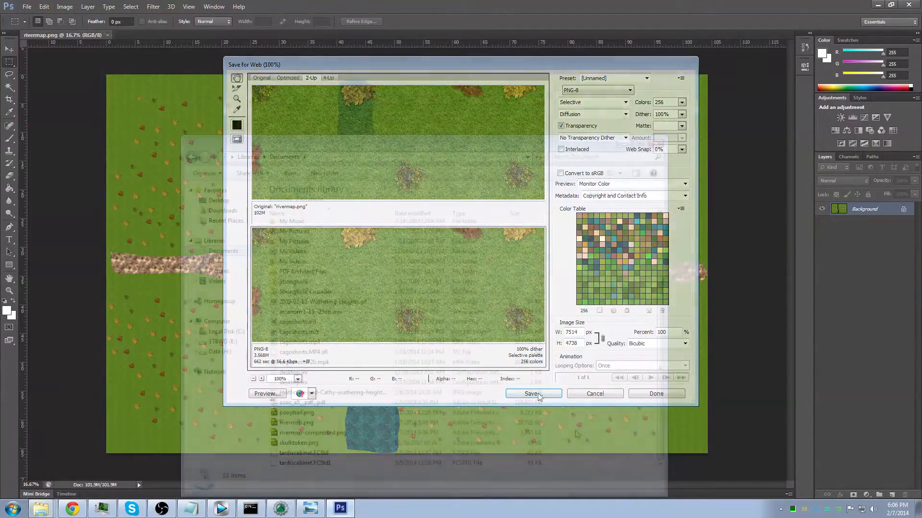
drag(385, 146, 343, 91)
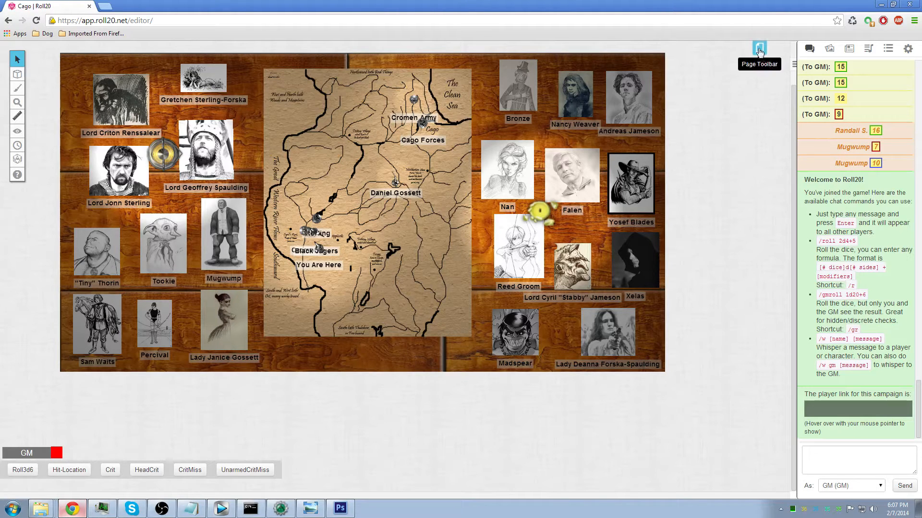
Step: Look through the campaign's existing pages and create a new page
click(758, 49)
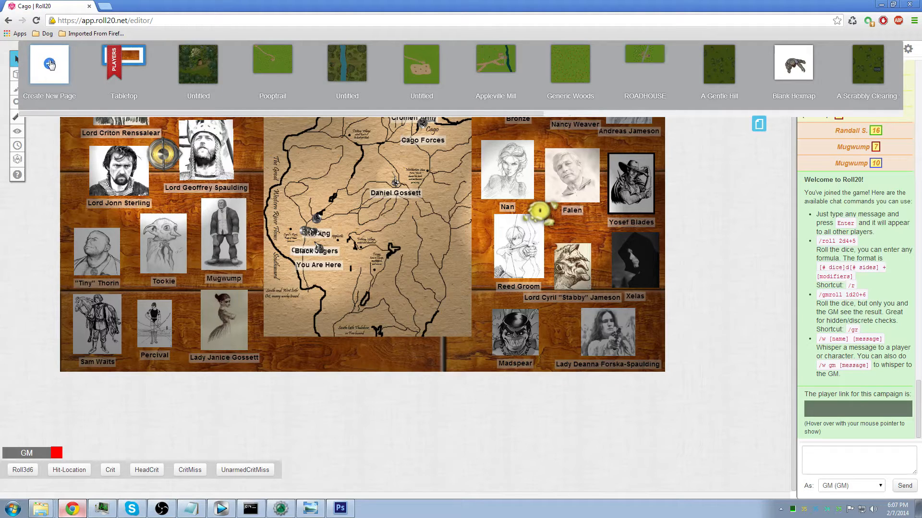
drag(244, 114, 656, 110)
drag(864, 67, 201, 38)
mouse_move(115, 71)
drag(115, 71, 644, 67)
drag(696, 77, 122, 65)
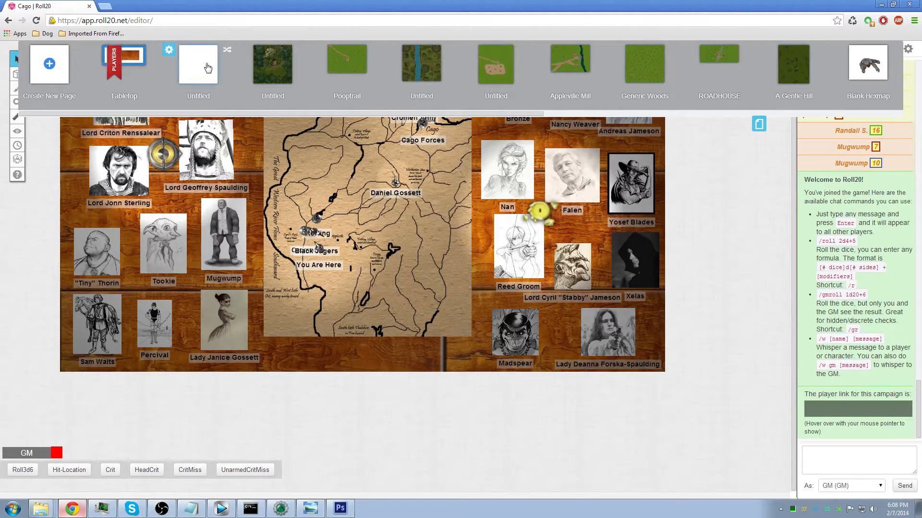
Step: Set the new page's size to 120 by 120 units and its scale to 1 m per unit
click(169, 49)
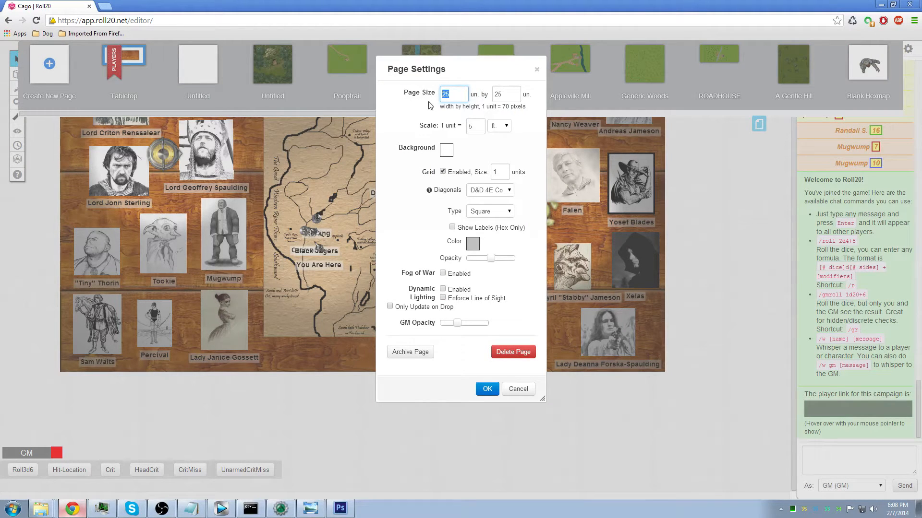
text(120)
double_click(491, 94)
text(120)
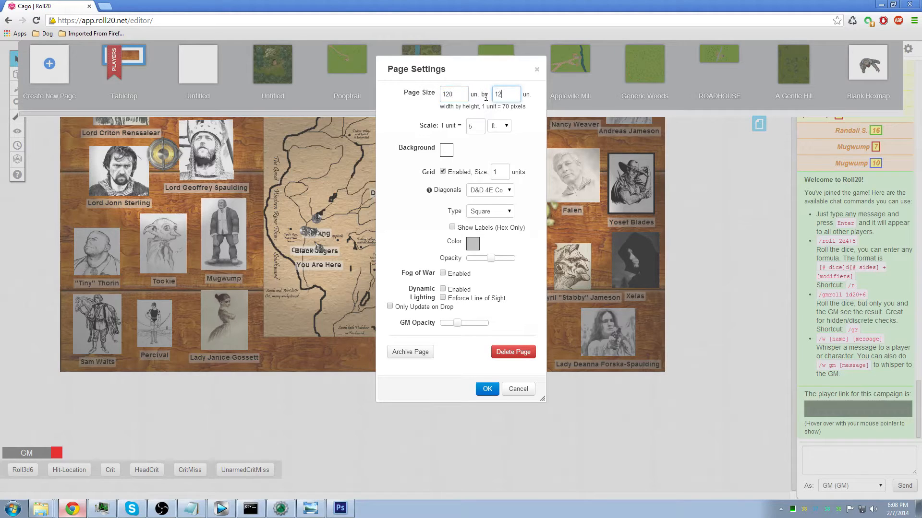
double_click(475, 125)
text(1)
click(499, 126)
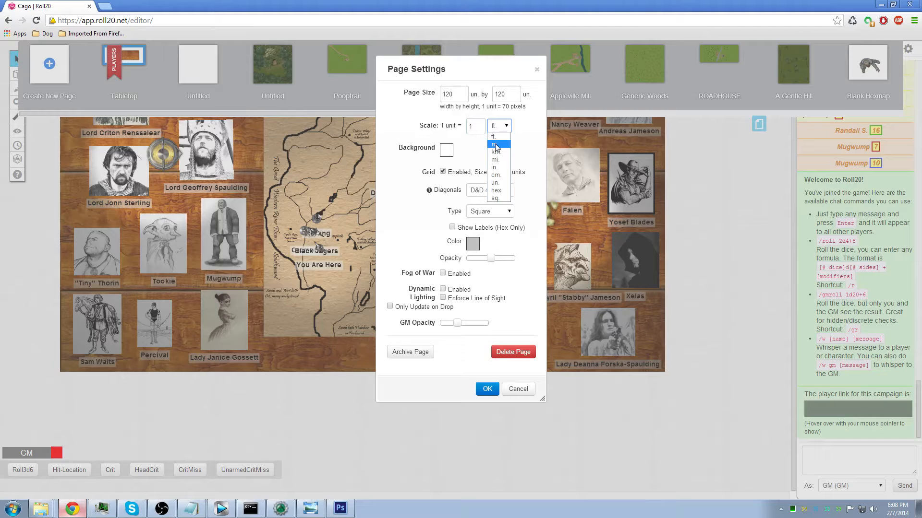
click(495, 145)
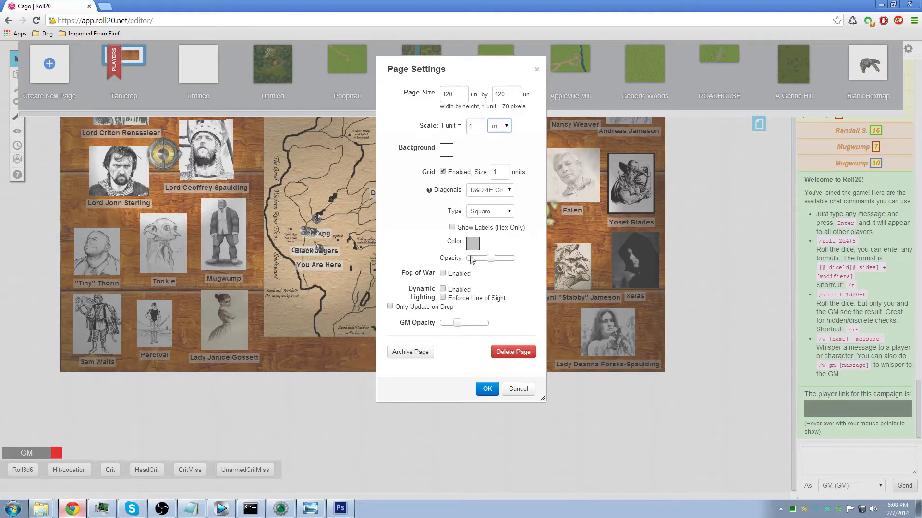
Step: Set the page's grid type to Hex (H) and apply the page settings
click(490, 192)
click(490, 201)
click(490, 211)
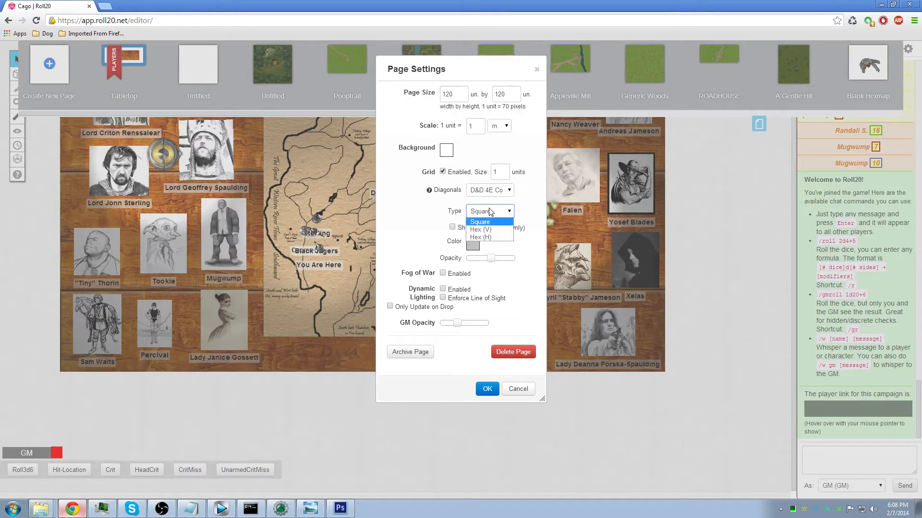
click(490, 238)
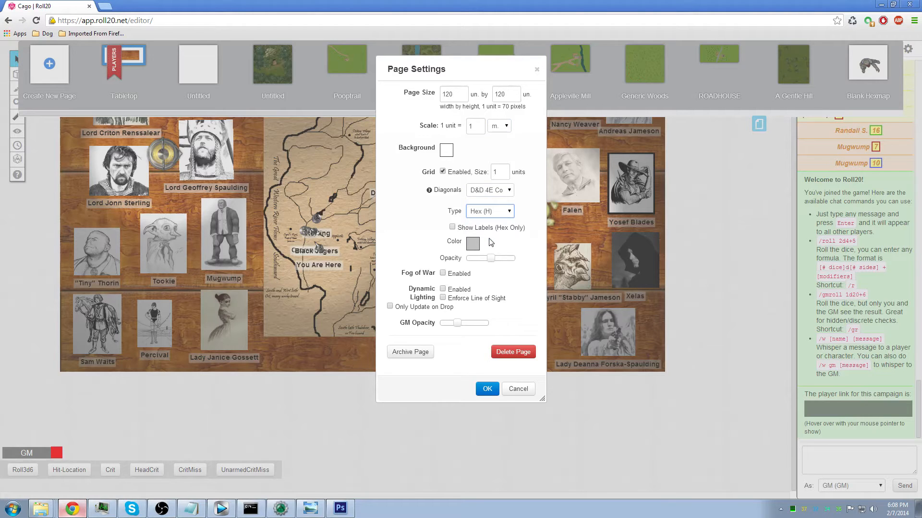
click(487, 390)
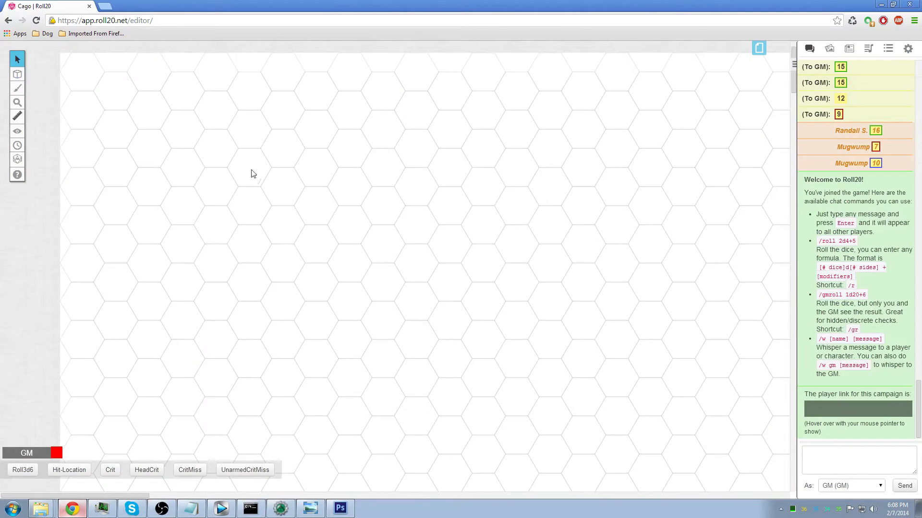
Step: Switch to the Map & Background layer and upload rivermap-compressed.png to the art library
mouse_move(28, 77)
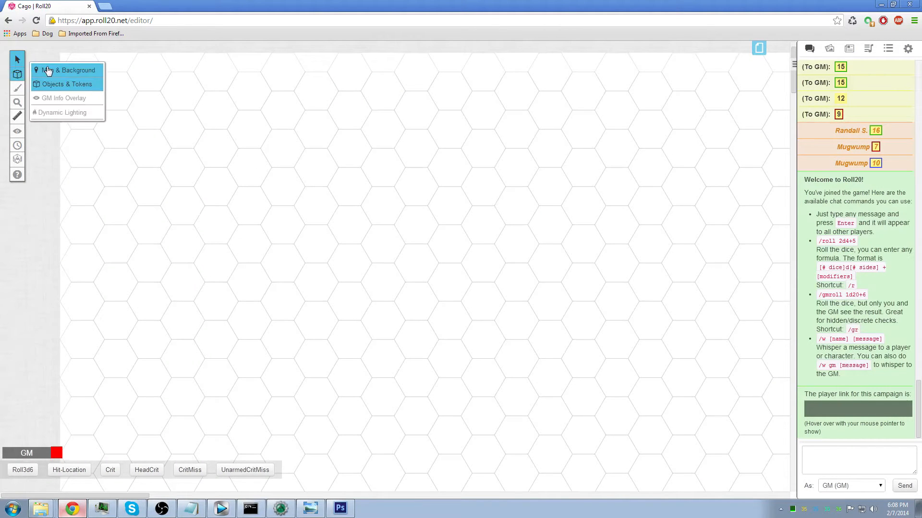
click(48, 71)
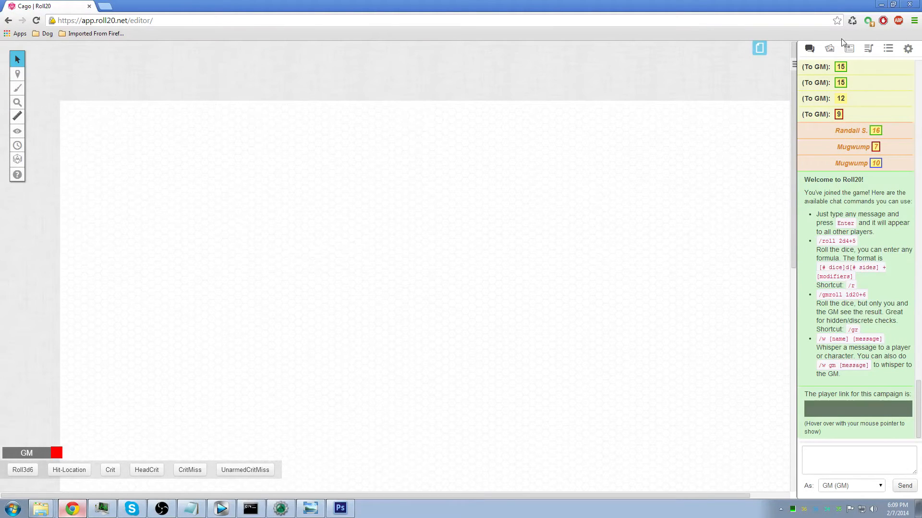
click(828, 51)
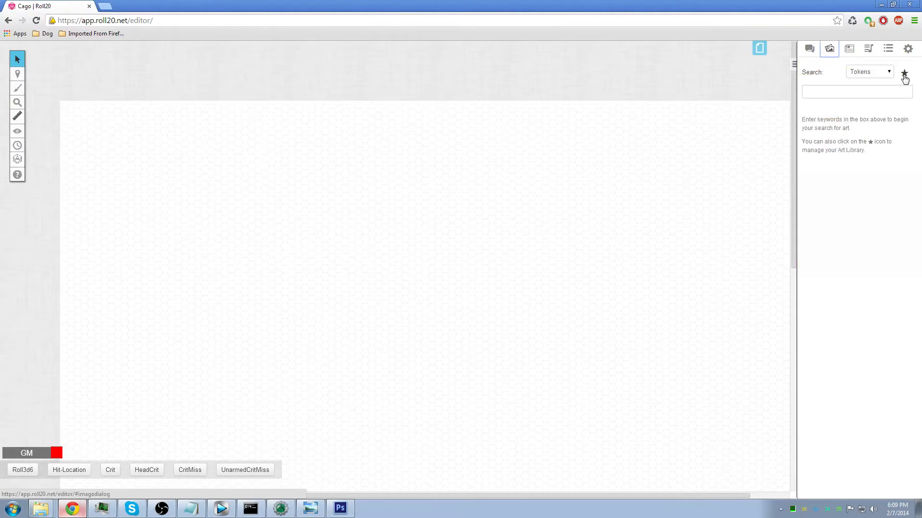
click(905, 74)
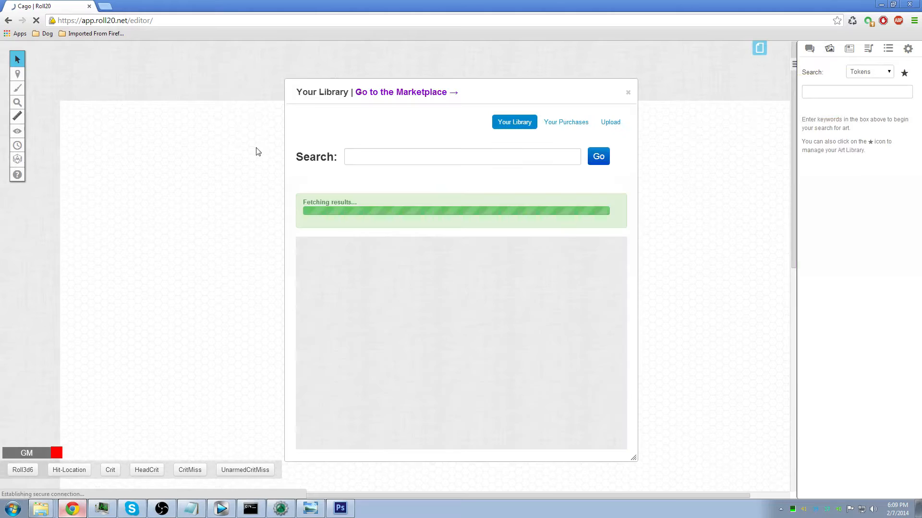
click(607, 123)
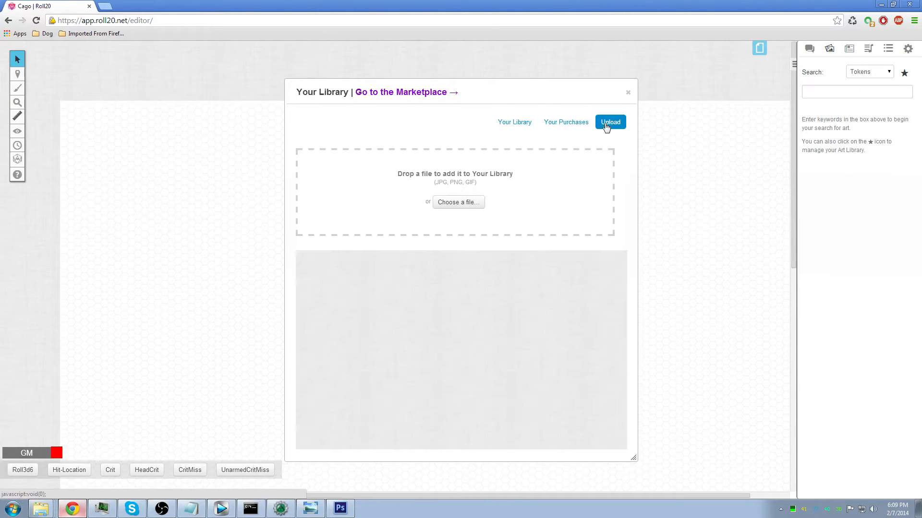
click(458, 203)
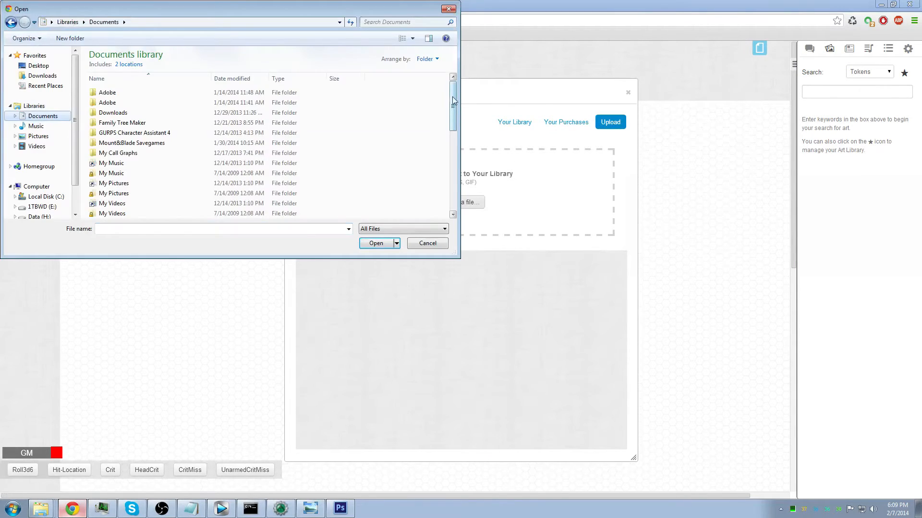
scroll(453, 99, down, 8)
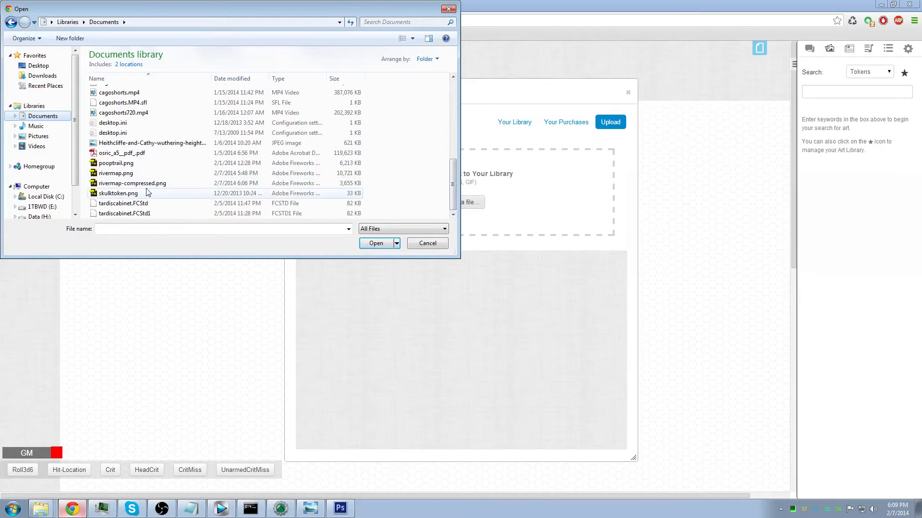
click(148, 187)
click(381, 244)
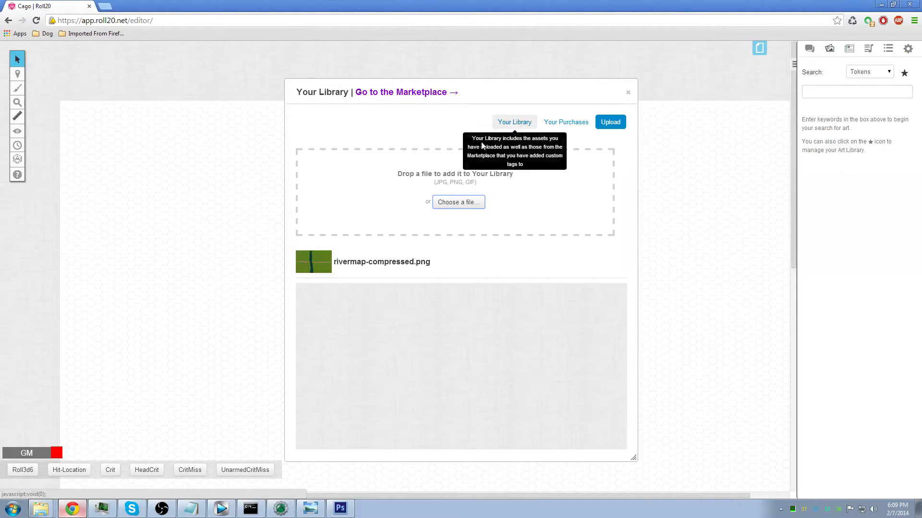
Step: Place the uploaded rivermap-compressed.png from the library on the page's upper-left area and close the library
click(511, 123)
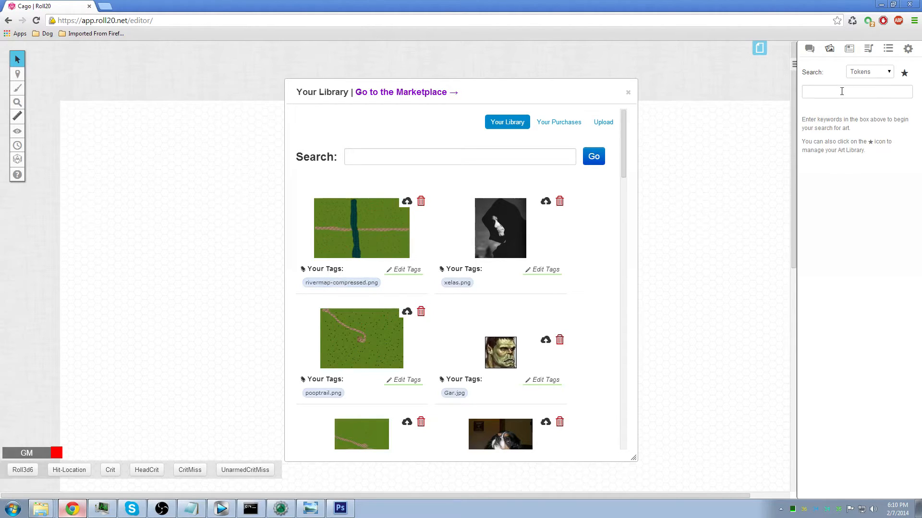
drag(361, 241, 111, 145)
click(626, 95)
Step: Enlarge the river map image from its lower-right corner until it spans the full width of the page
drag(120, 121, 650, 422)
scroll(413, 216, up, 3)
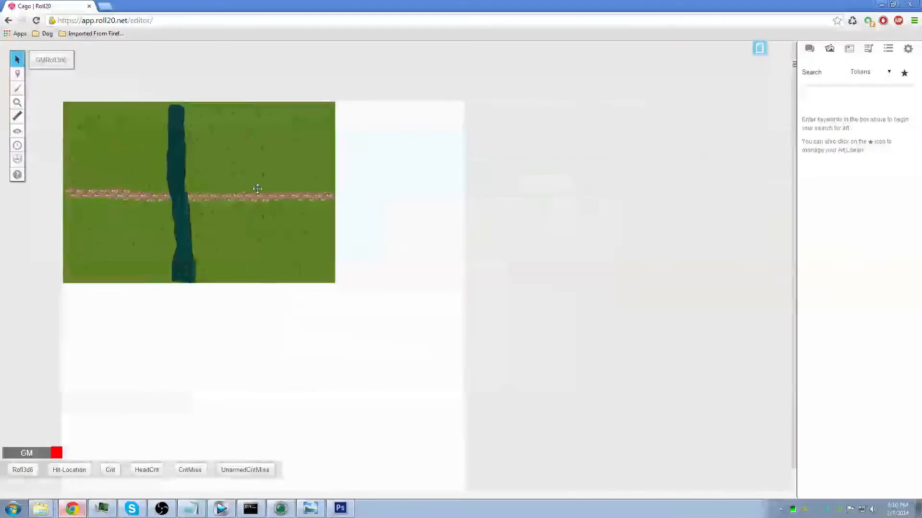
scroll(402, 243, up, 5)
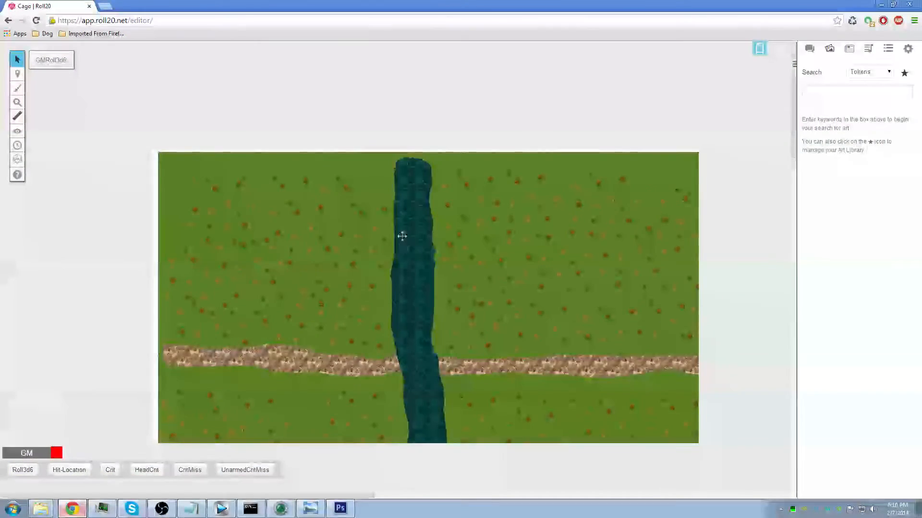
scroll(335, 282, down, 3)
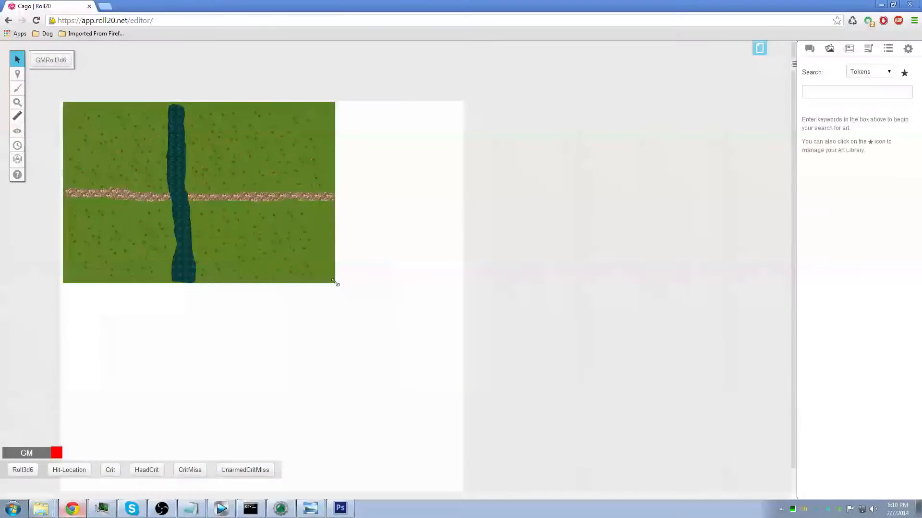
drag(335, 284, 480, 383)
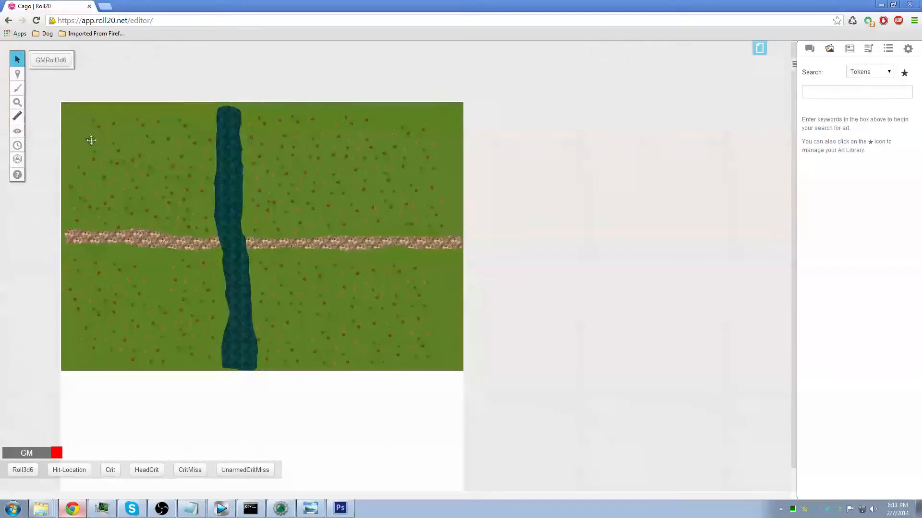
Step: Examine how the hex grid fits the trees, river and road, from the map's upper-left to its lower-right corner
scroll(81, 122, up, 5)
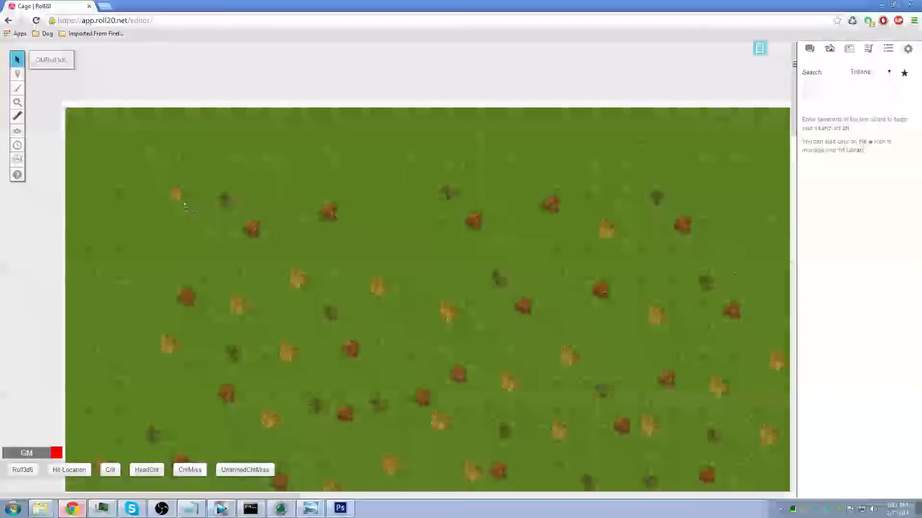
scroll(181, 200, up, 2)
scroll(181, 200, down, 1)
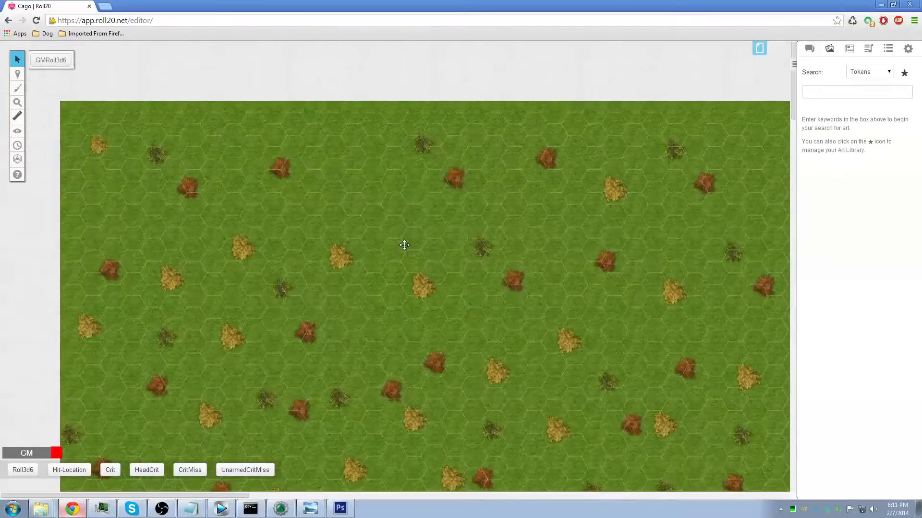
drag(404, 245, 401, 246)
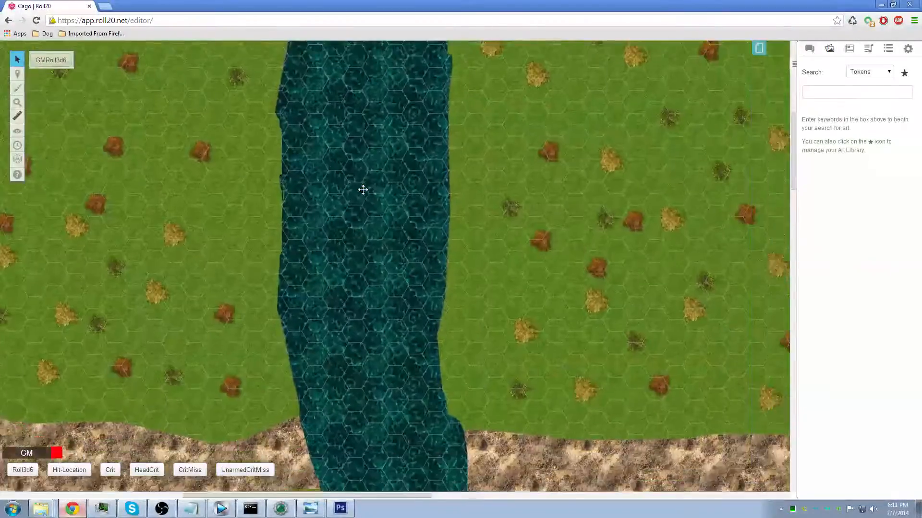
scroll(380, 223, right, 2)
drag(434, 370, 455, 272)
mouse_move(615, 401)
mouse_down()
mouse_move(417, 232)
mouse_move(158, 62)
mouse_up()
mouse_move(658, 381)
mouse_down()
mouse_move(528, 321)
mouse_move(192, 298)
mouse_up()
drag(631, 453, 745, 434)
Step: Increase the page width in the untitled map page's settings, keeping the height at 120 units
click(758, 48)
click(170, 52)
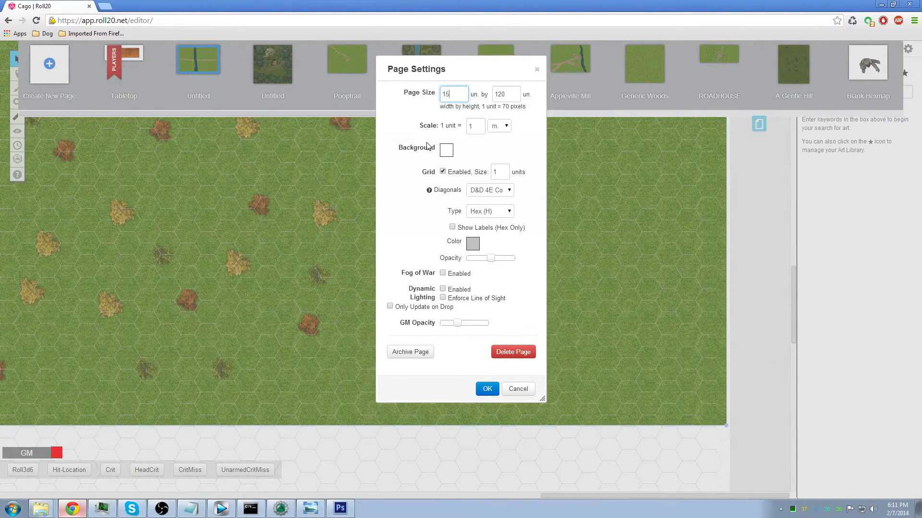
click(486, 389)
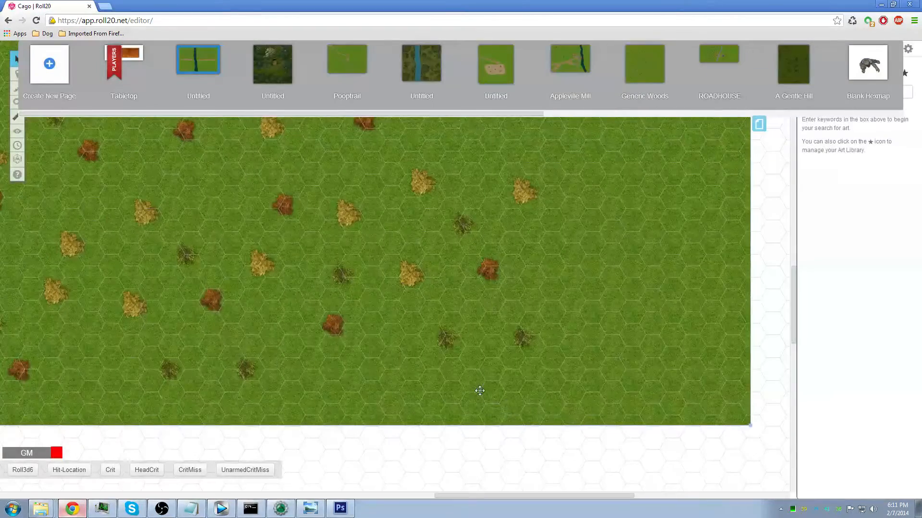
click(758, 124)
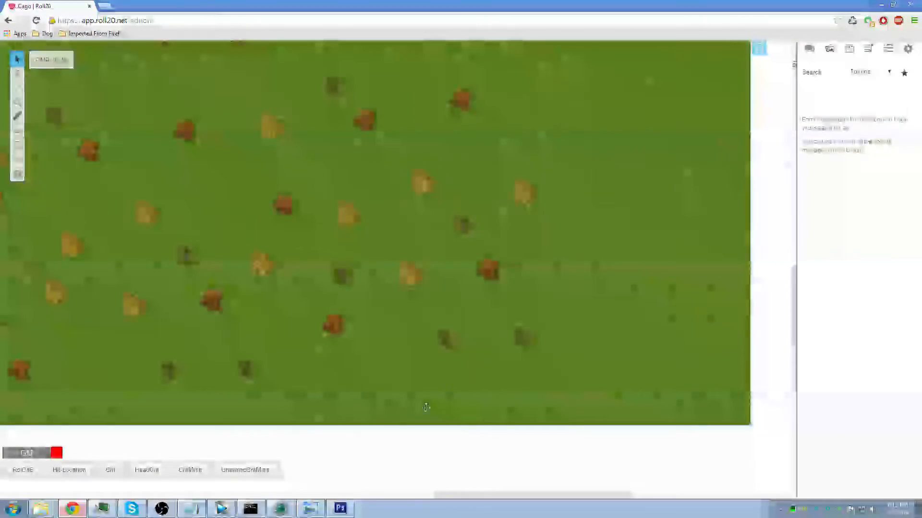
Step: Stretch the river map image from its lower-right corner further across the widened page
drag(411, 343, 144, 211)
drag(432, 358, 583, 404)
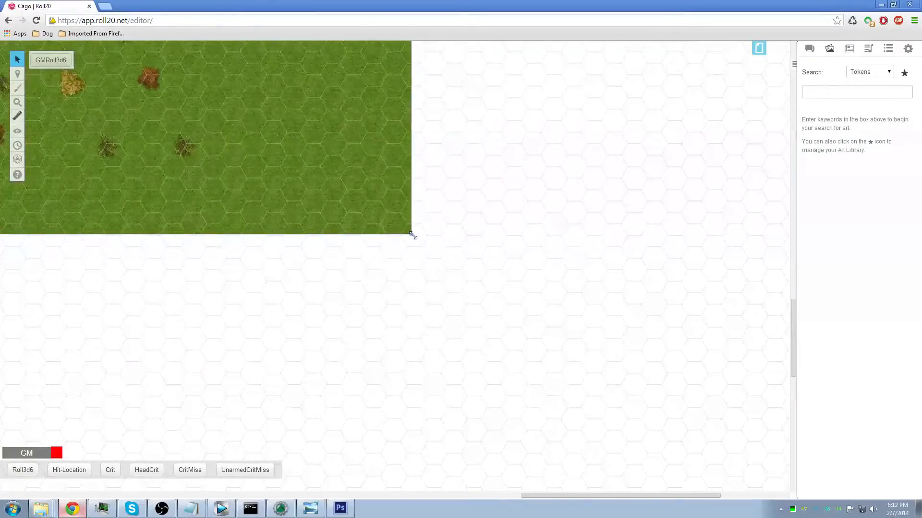
drag(412, 236, 758, 443)
Step: Check the enlarged map from its upper-left corner down past the road to its lower edge against the page
drag(184, 138, 480, 307)
drag(170, 113, 300, 196)
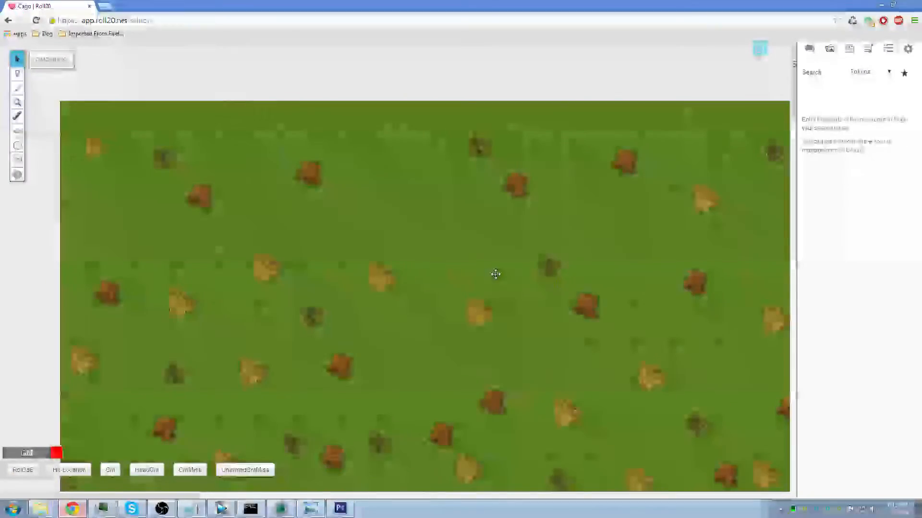
scroll(600, 293, down, 10)
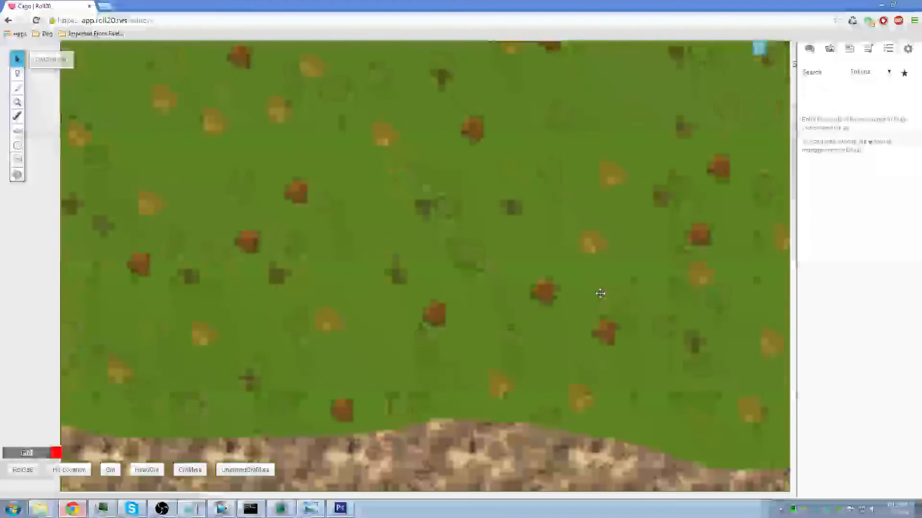
scroll(600, 294, down, 5)
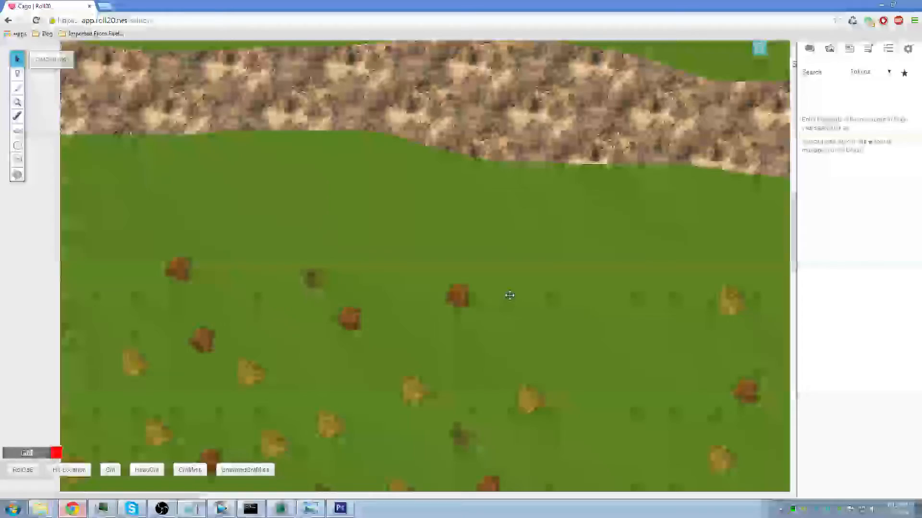
scroll(509, 296, down, 10)
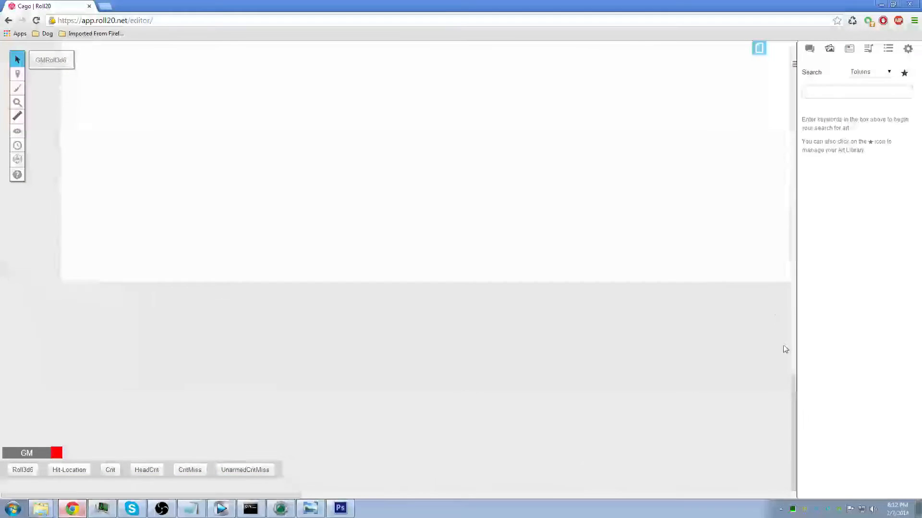
drag(793, 386, 794, 338)
scroll(645, 208, up, 10)
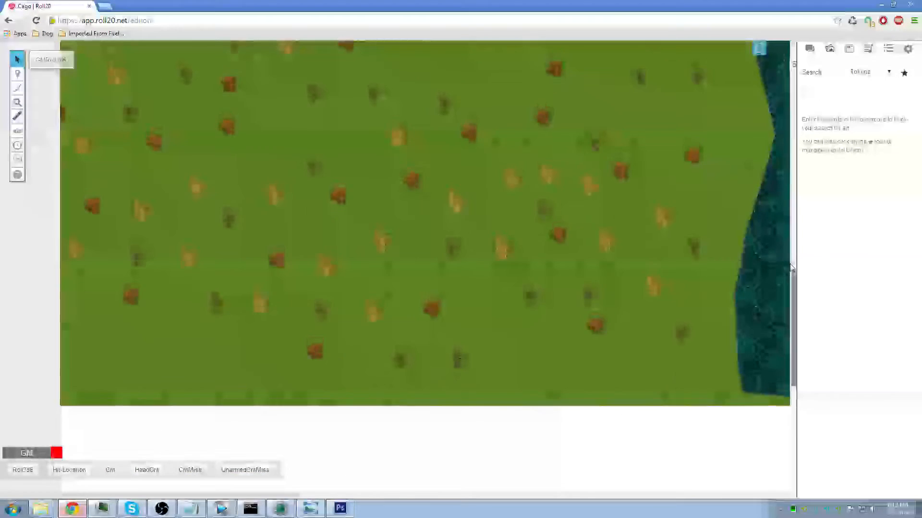
scroll(520, 220, down, 10)
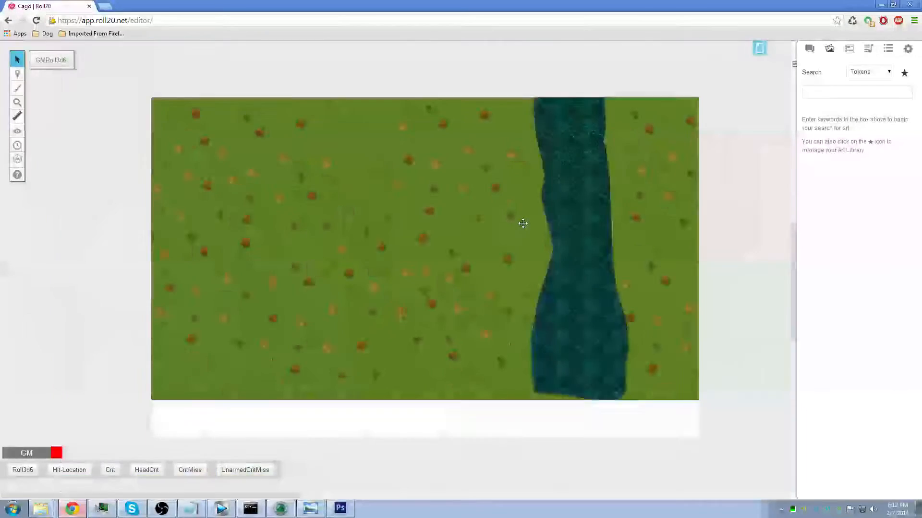
Step: Reduce the untitled map page's size in its page settings to trim the empty area beyond the map's right edge
drag(792, 354, 634, 313)
drag(398, 496, 787, 494)
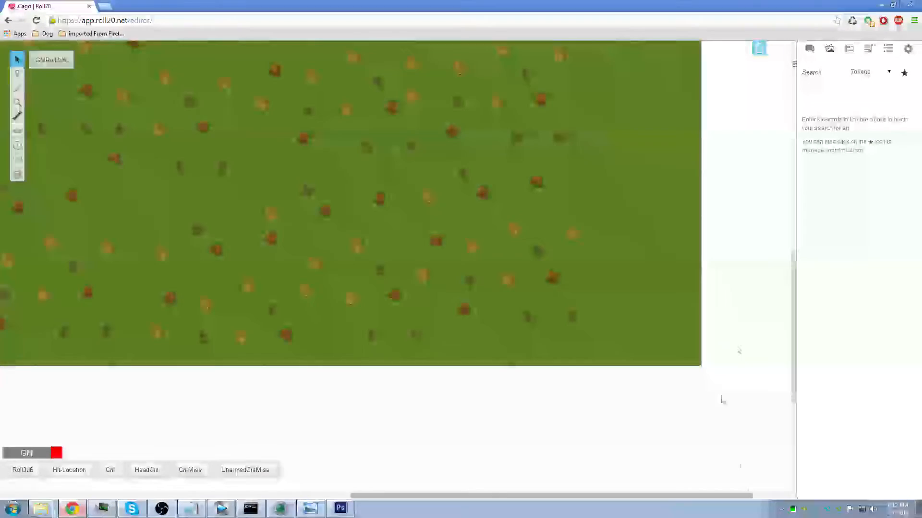
drag(797, 288, 798, 167)
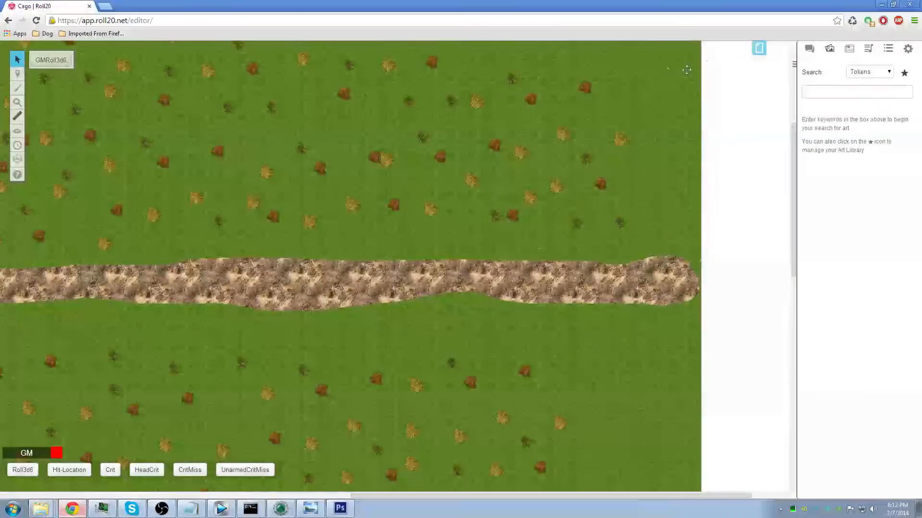
click(761, 48)
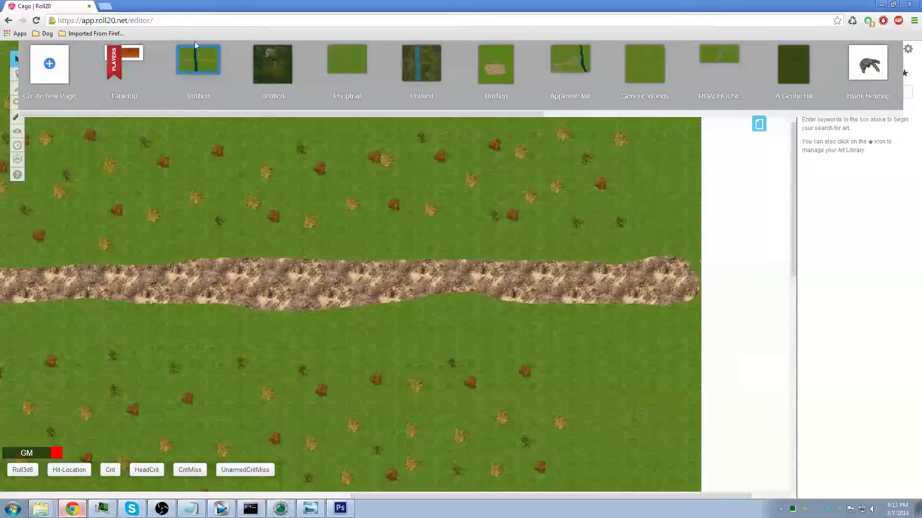
click(171, 53)
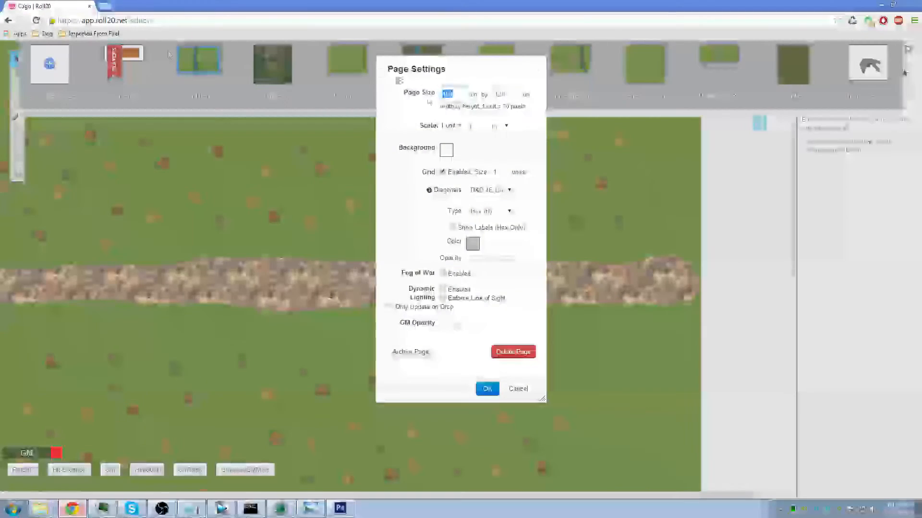
click(487, 389)
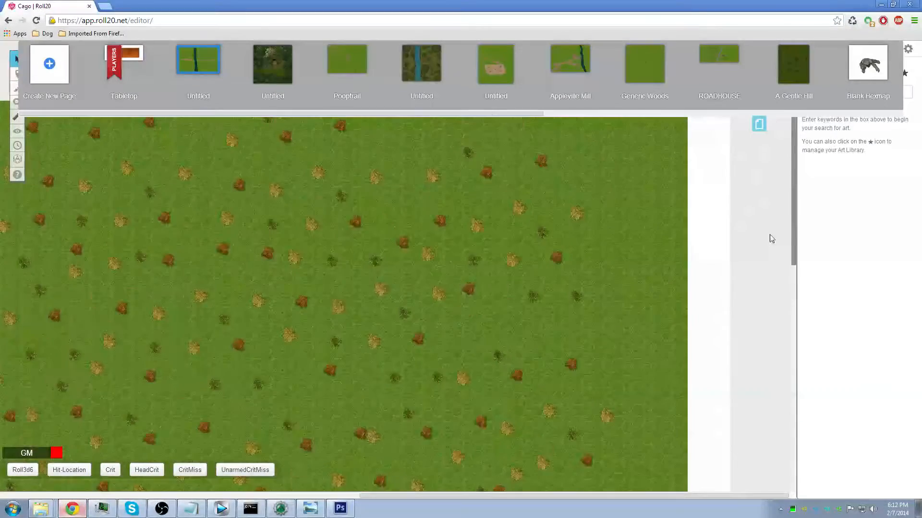
click(169, 53)
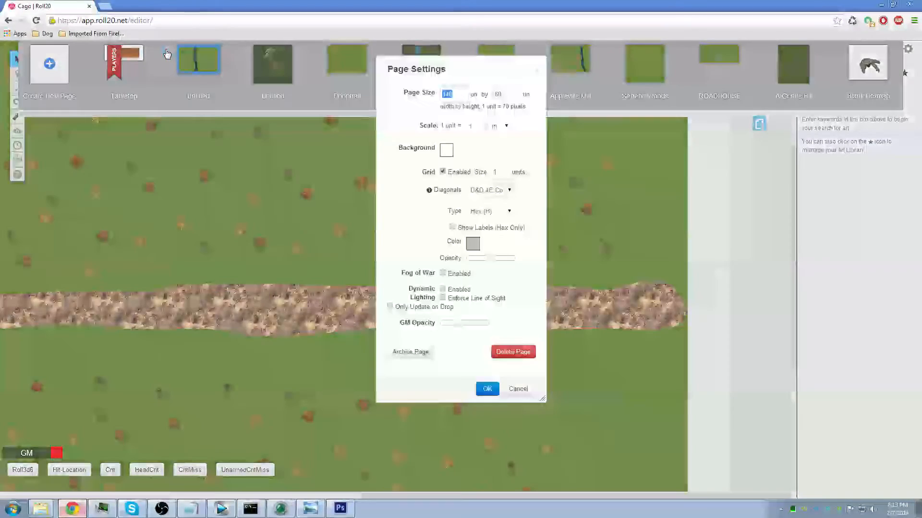
text(110)
click(487, 389)
Step: Set the untitled page's height to 90 units and adjust its width to fit the map image
drag(794, 288, 797, 466)
click(169, 52)
text(90)
drag(508, 94, 425, 96)
text(105)
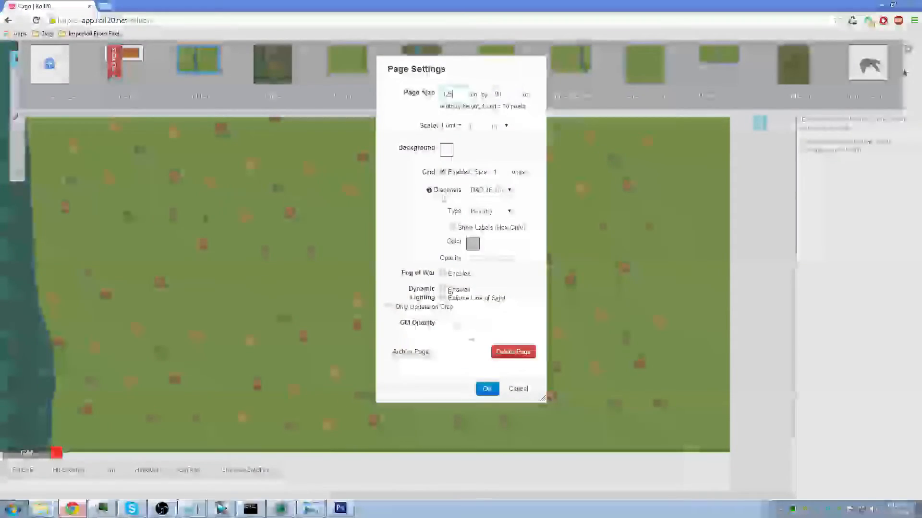
click(487, 389)
drag(794, 306, 795, 154)
click(758, 124)
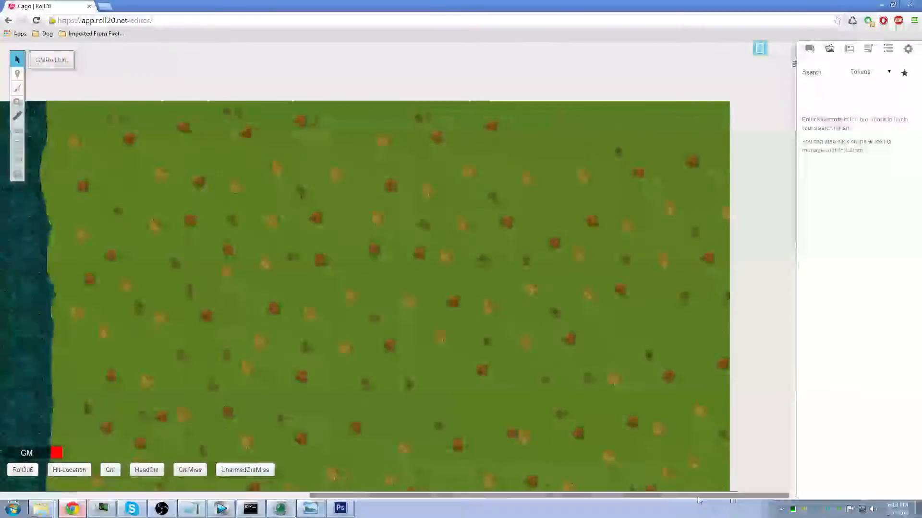
Step: Examine the resized page's edges, river and road, and how the hex grid lies over the trees up close
drag(793, 216, 804, 324)
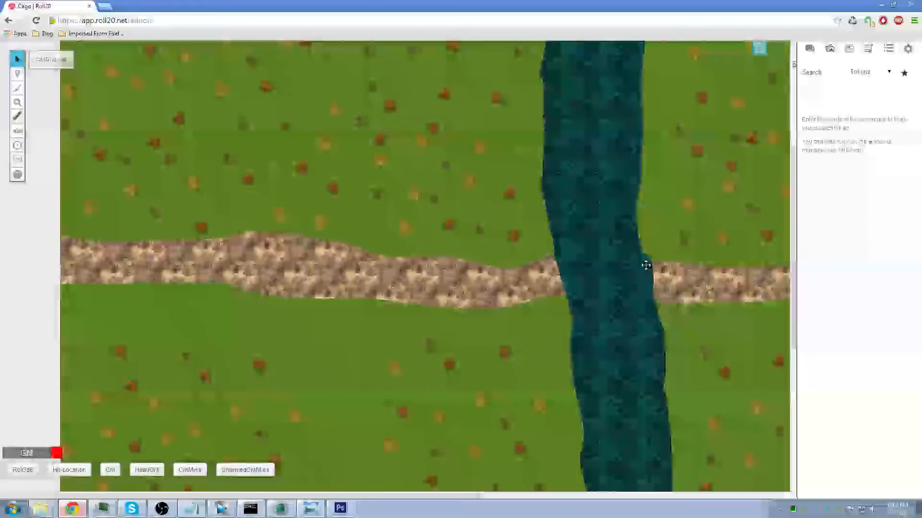
drag(792, 267, 795, 186)
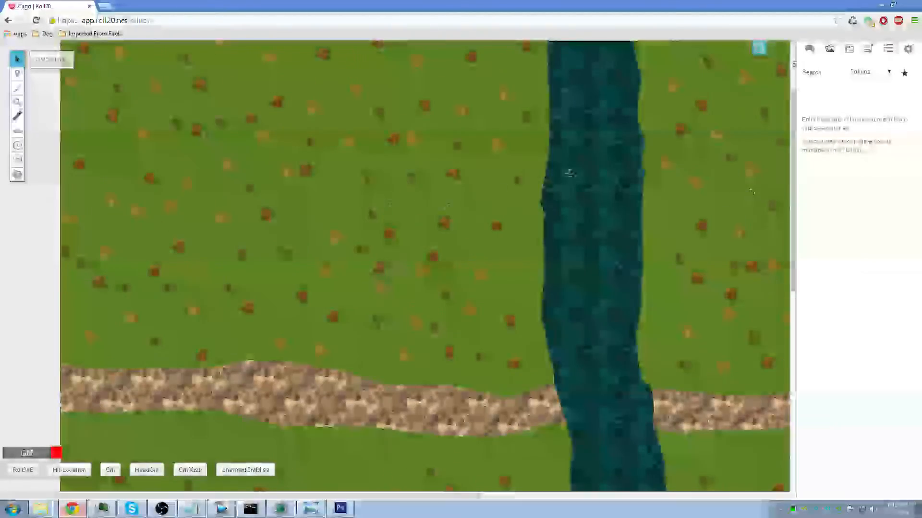
scroll(355, 174, up, 5)
scroll(354, 175, down, 5)
scroll(359, 180, up, 5)
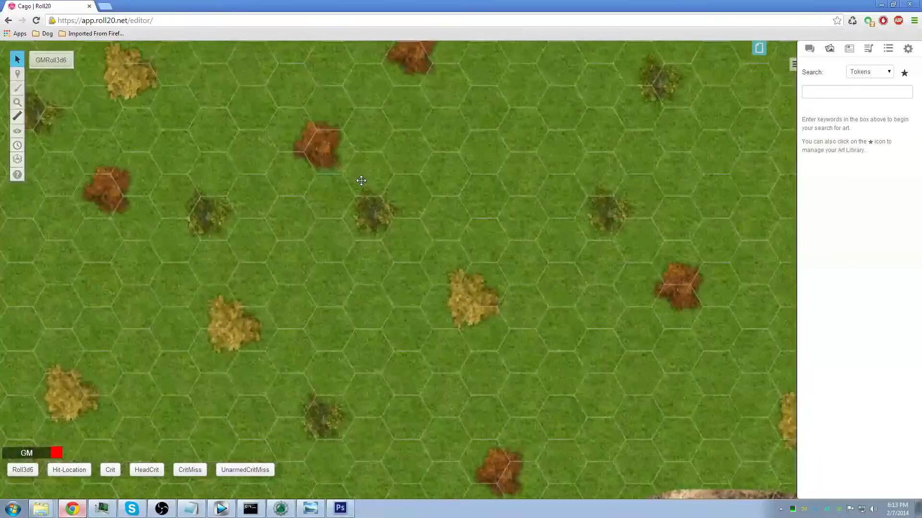
scroll(361, 181, down, 4)
drag(782, 172, 360, 245)
drag(694, 223, 591, 247)
drag(443, 275, 436, 278)
mouse_move(603, 306)
mouse_down()
mouse_move(437, 245)
mouse_move(385, 249)
mouse_move(275, 235)
mouse_up()
scroll(637, 260, down, 2)
scroll(637, 261, down, 2)
scroll(396, 196, down, 2)
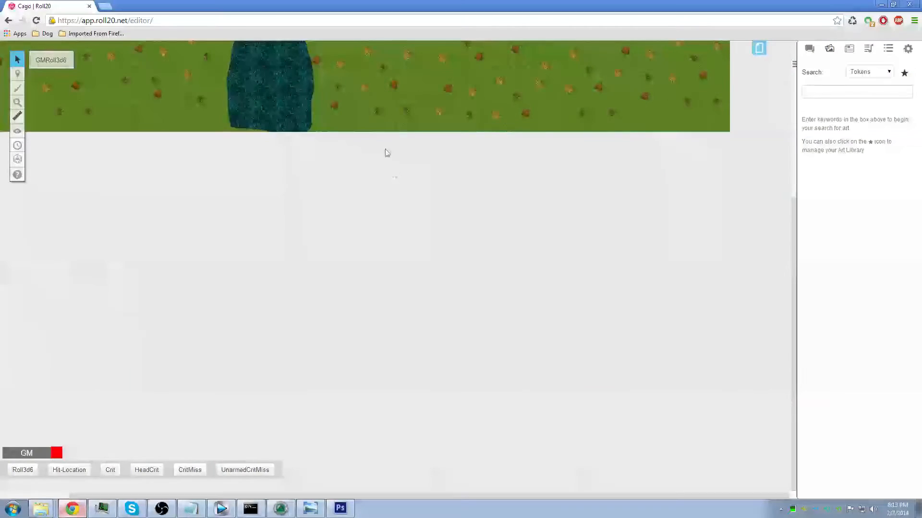
drag(793, 238, 786, 112)
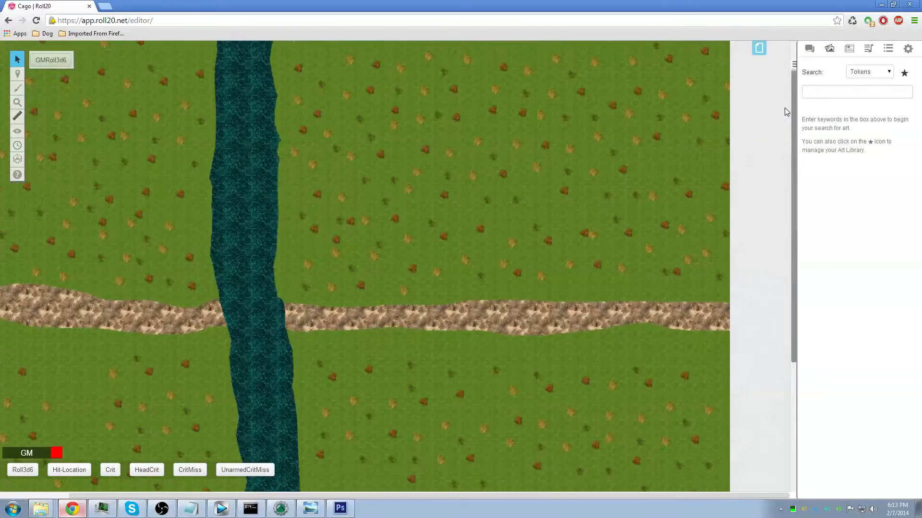
drag(447, 496, 373, 495)
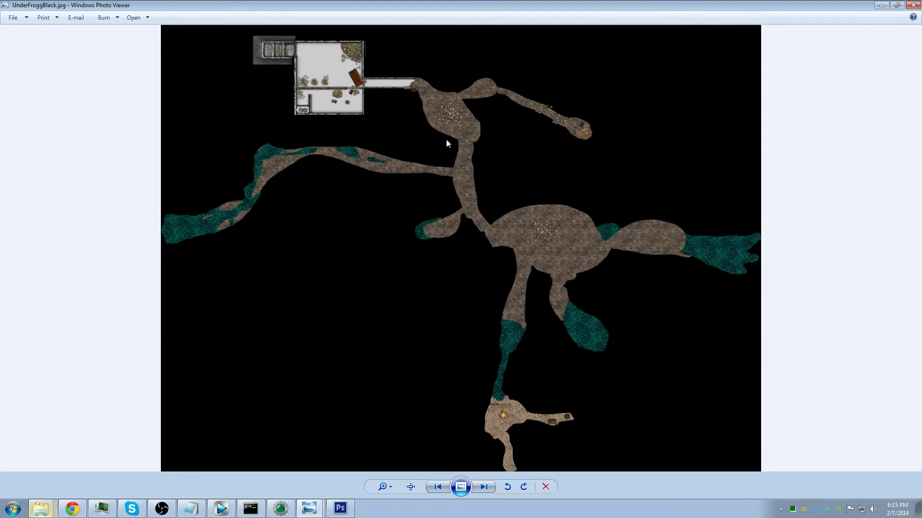
Step: Examine the walled rooms and the corridor leading into the cave in UnderFroggBlack.jpg in Windows Photo Viewer
click(384, 485)
mouse_move(384, 483)
mouse_down()
mouse_move(383, 462)
mouse_move(383, 480)
mouse_up()
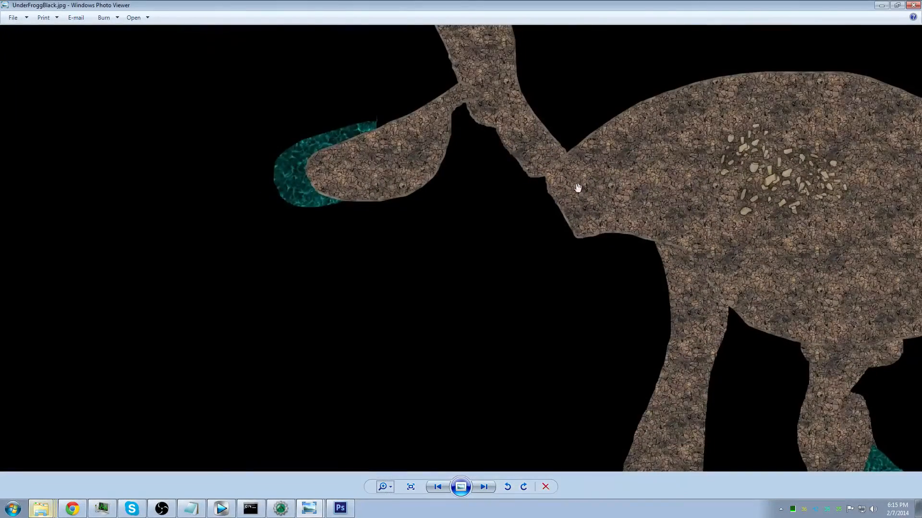
right_click(525, 221)
click(282, 78)
drag(282, 78, 373, 405)
drag(397, 251, 588, 459)
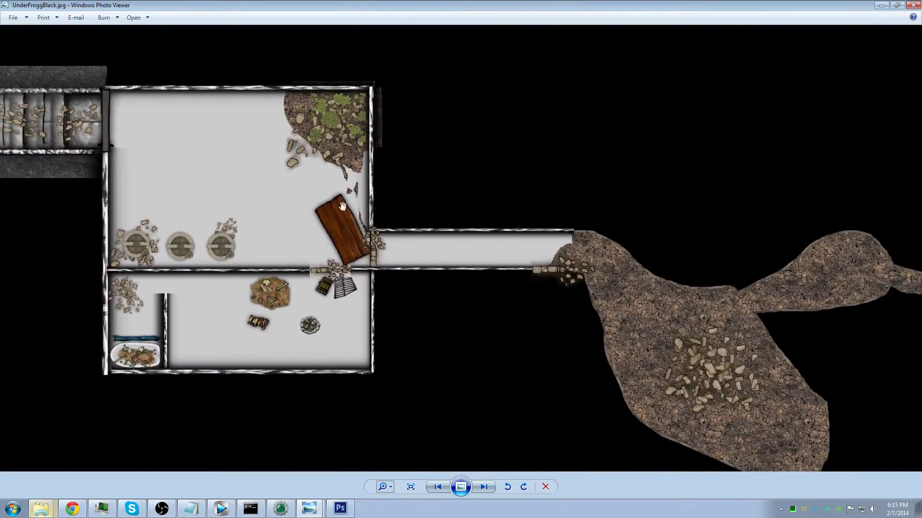
drag(552, 362, 520, 333)
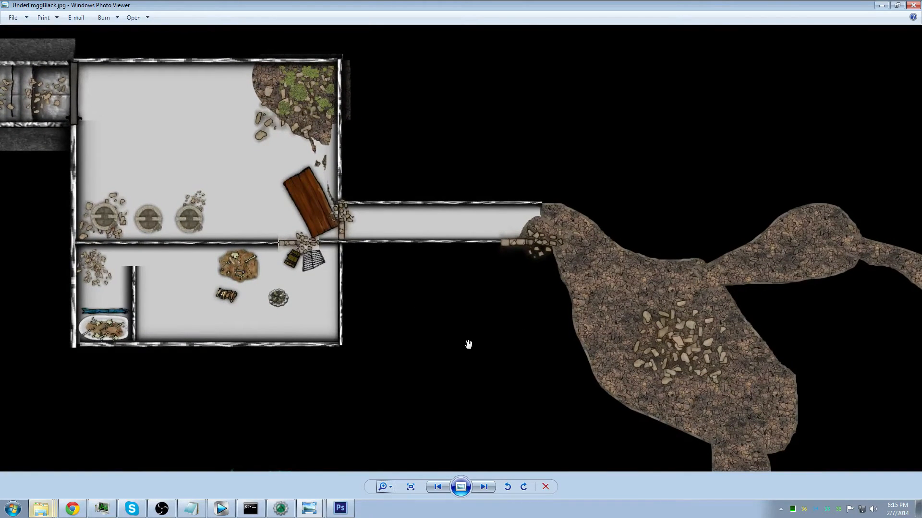
Step: Examine the cave tunnels and water passages in UnderFroggBlack.jpg down to the campfire cavern and back up
drag(620, 398, 183, 235)
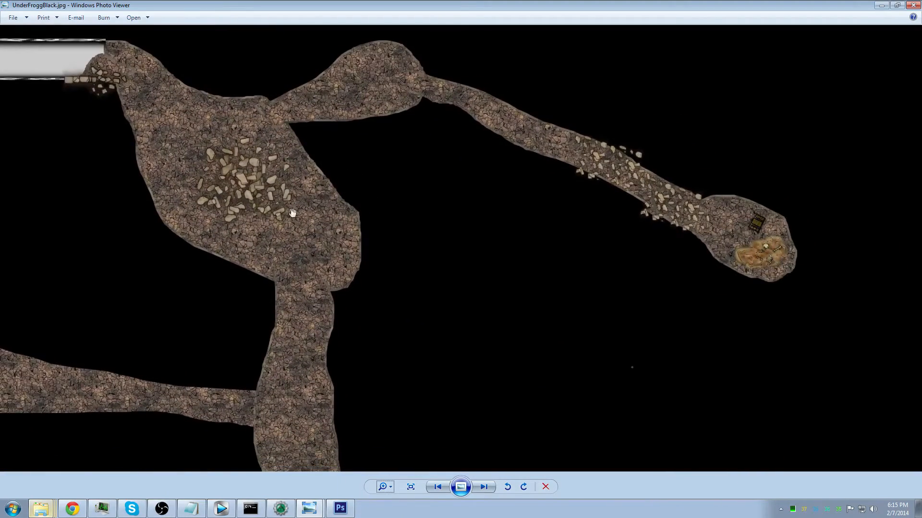
drag(621, 297, 367, 43)
drag(523, 386, 457, 162)
drag(349, 383, 479, 133)
drag(349, 433, 471, 144)
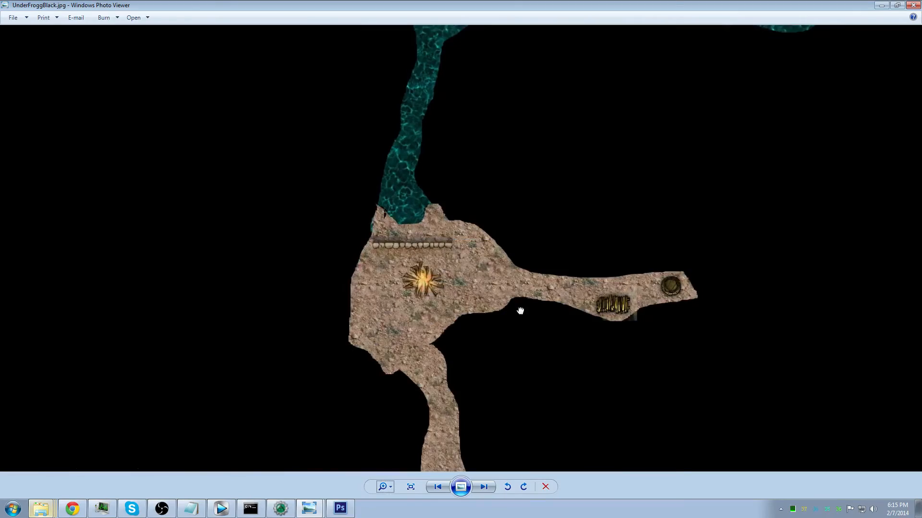
drag(521, 313, 451, 458)
drag(505, 117, 512, 439)
drag(403, 118, 572, 433)
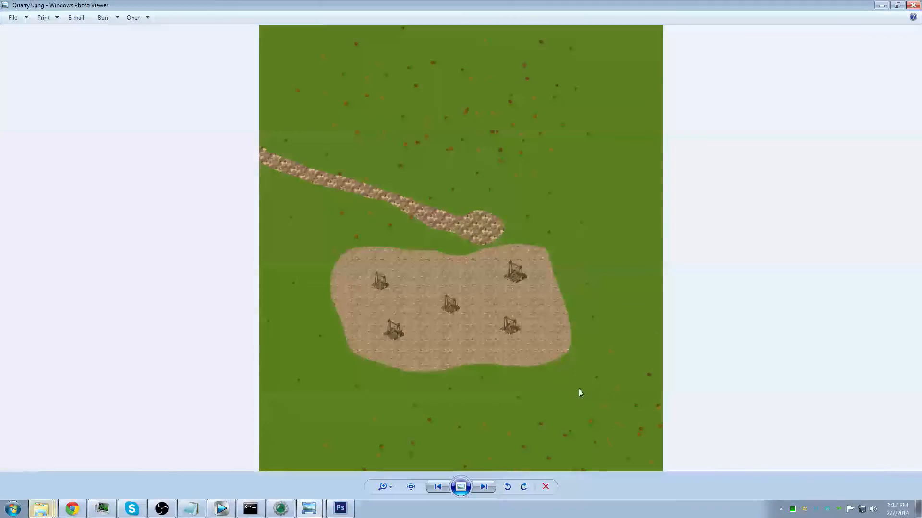
Step: Examine a wooden crane on the stone floor of Quarry3.png up close, then the whole quarry image
scroll(448, 308, up, 1)
scroll(447, 307, up, 10)
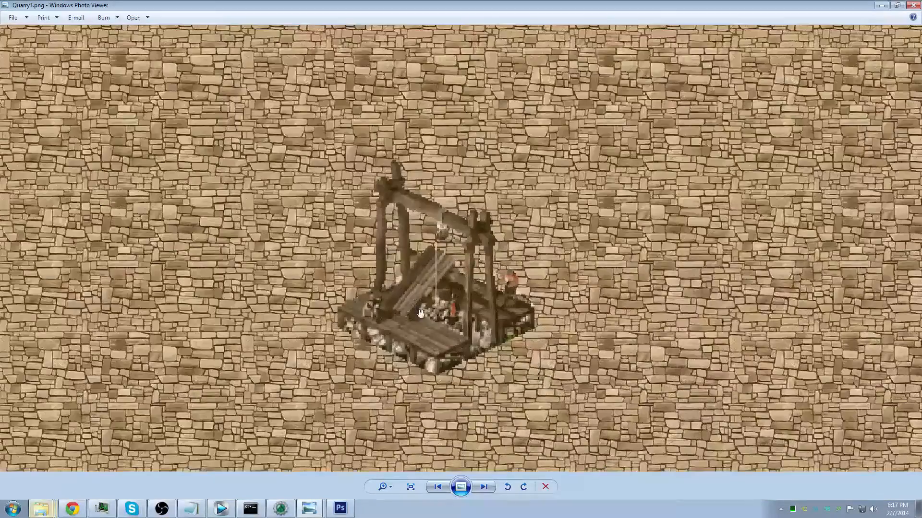
scroll(421, 312, down, 8)
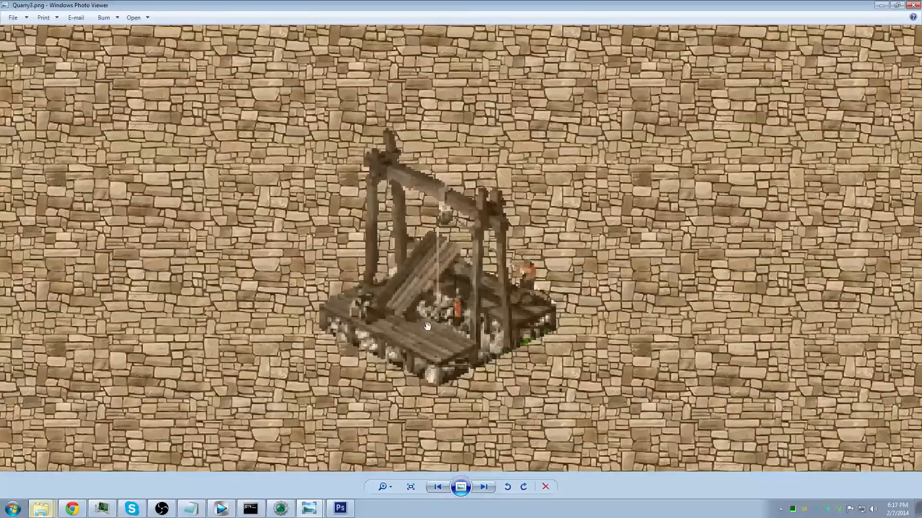
scroll(465, 318, down, 4)
scroll(465, 318, down, 2)
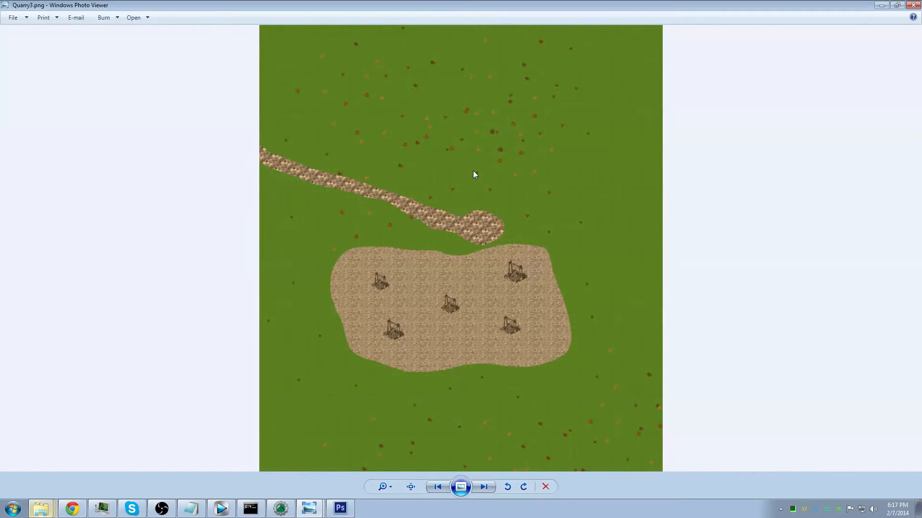
Step: Switch to Roll20 and look over the quarry map with its tokens, carts, cranes and road
click(73, 508)
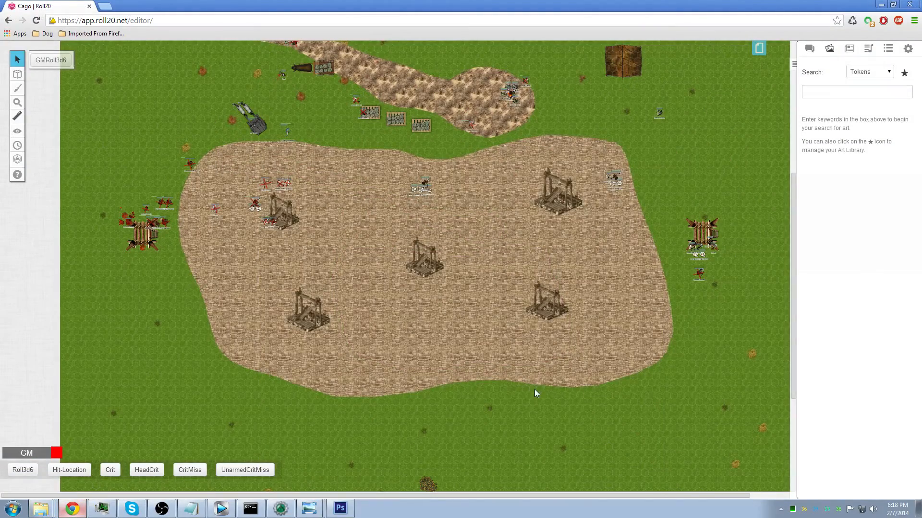
scroll(798, 293, down, 6)
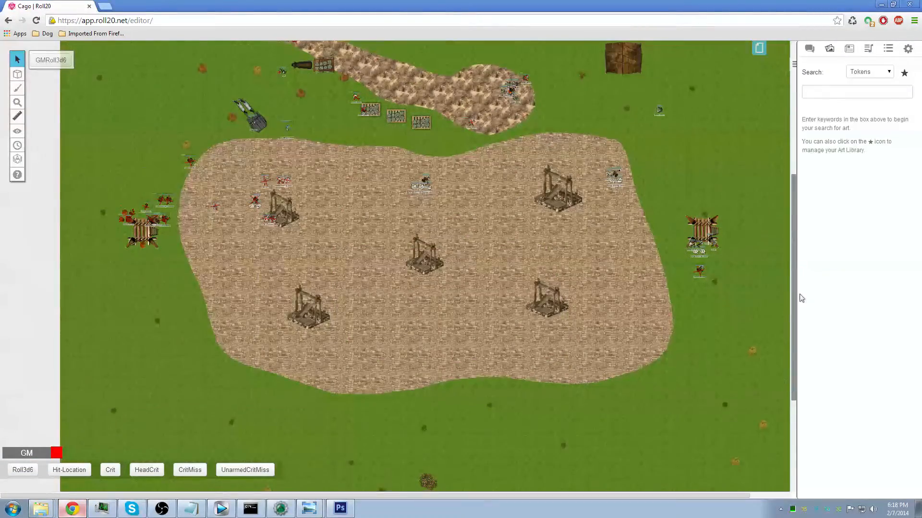
scroll(806, 306, up, 5)
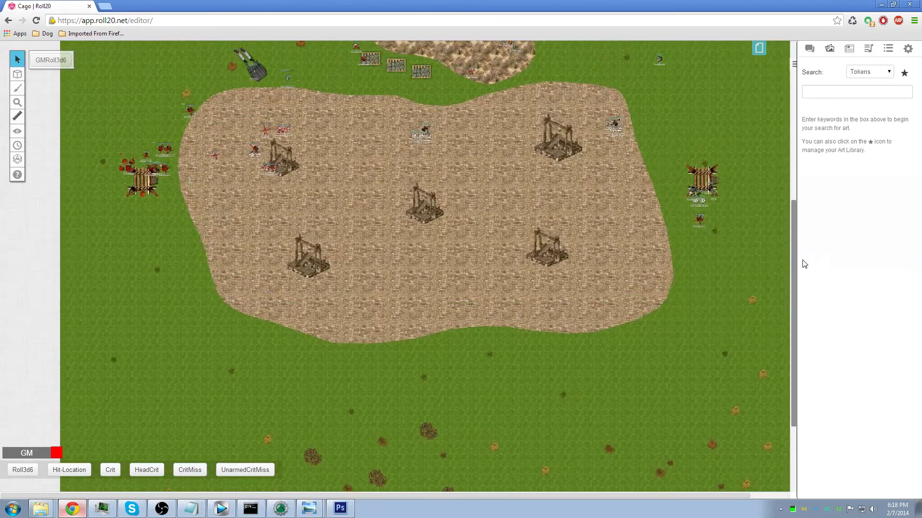
scroll(801, 211, up, 1)
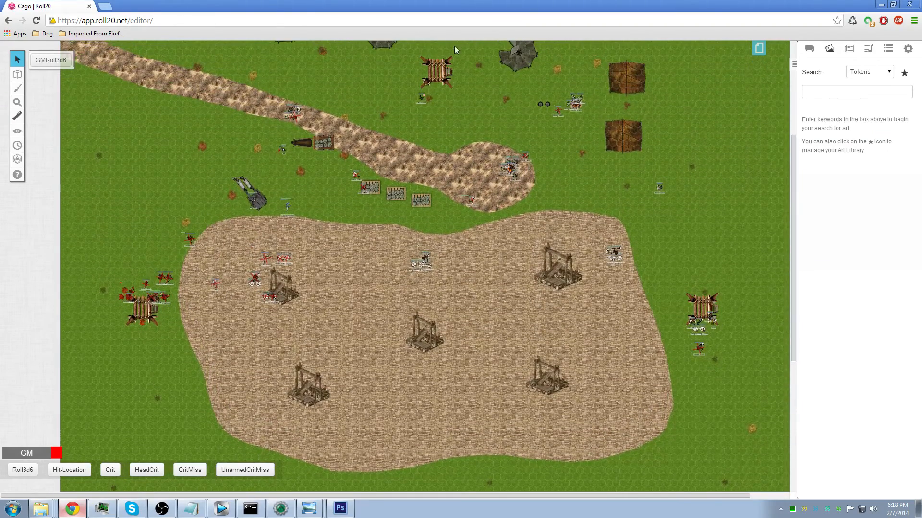
mouse_move(790, 186)
mouse_down()
mouse_move(799, 135)
mouse_move(797, 186)
mouse_up()
scroll(142, 315, up, 5)
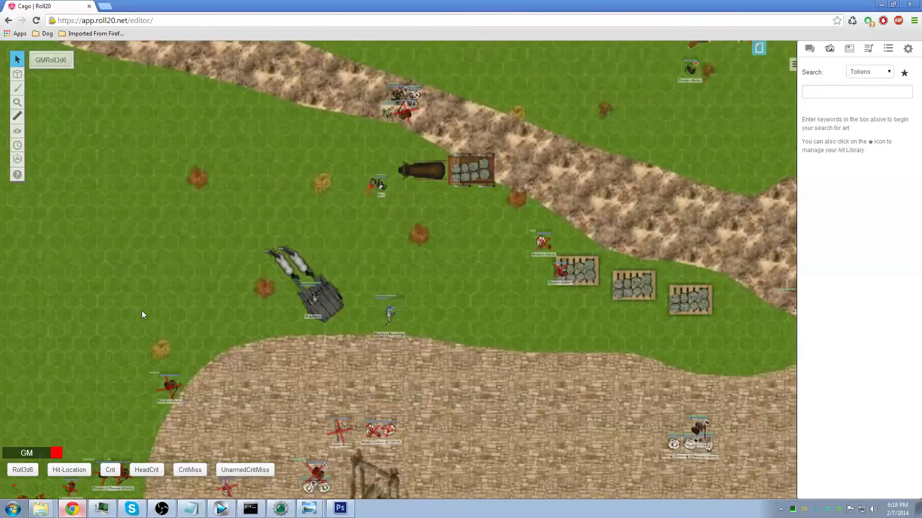
scroll(142, 314, down, 5)
scroll(296, 235, up, 14)
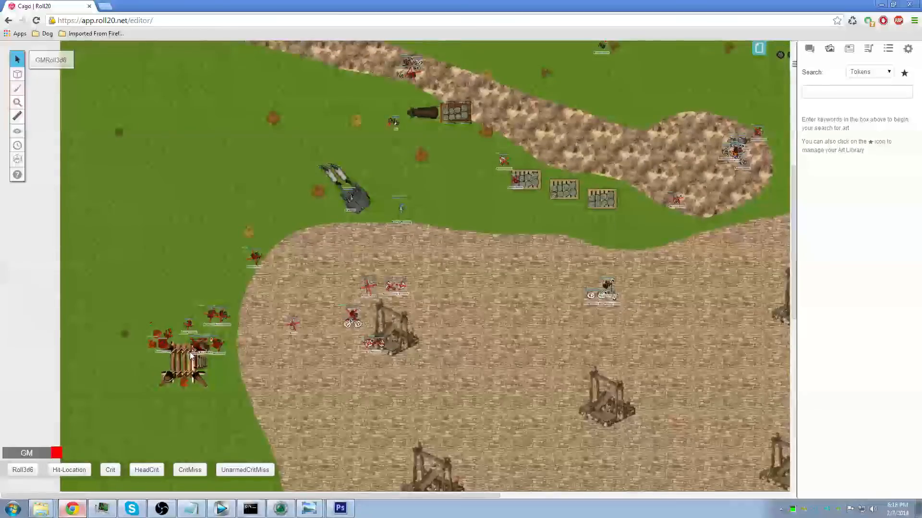
Step: Examine the hex grid from the quarry map's lower-left corner up to the wooden tower and its surrounding tokens
scroll(191, 352, up, 4)
scroll(375, 240, up, 10)
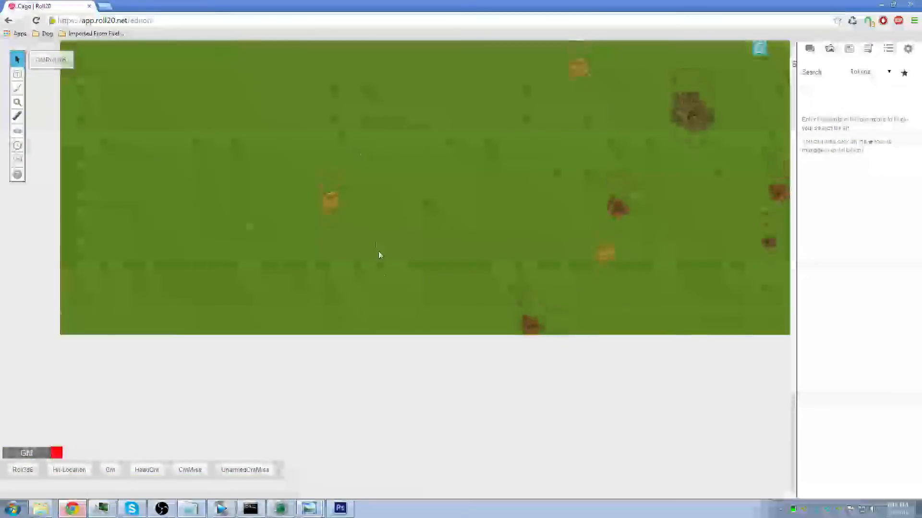
scroll(335, 246, up, 4)
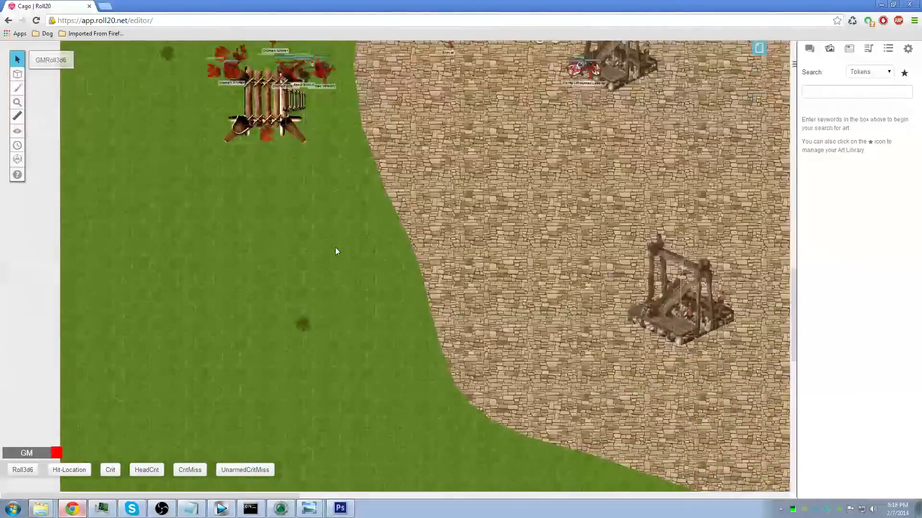
scroll(215, 171, up, 4)
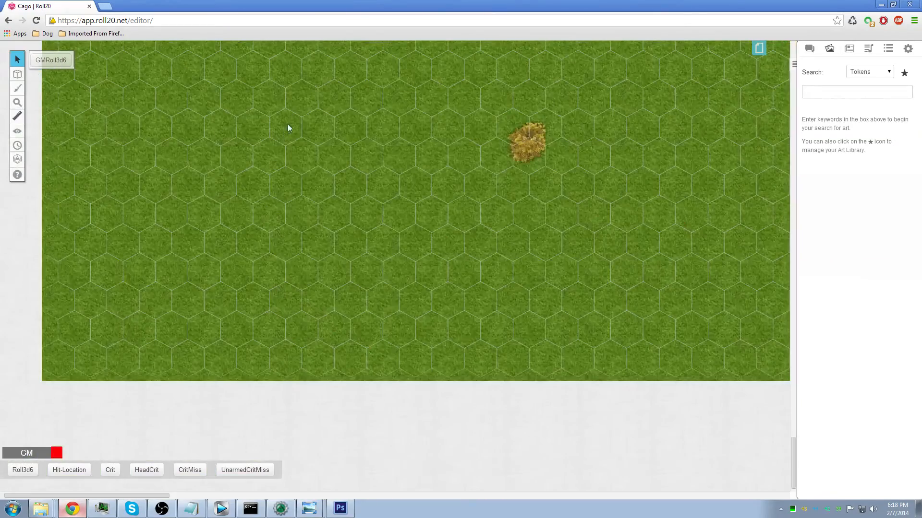
scroll(325, 312, up, 7)
drag(290, 148, 296, 442)
scroll(348, 255, up, 7)
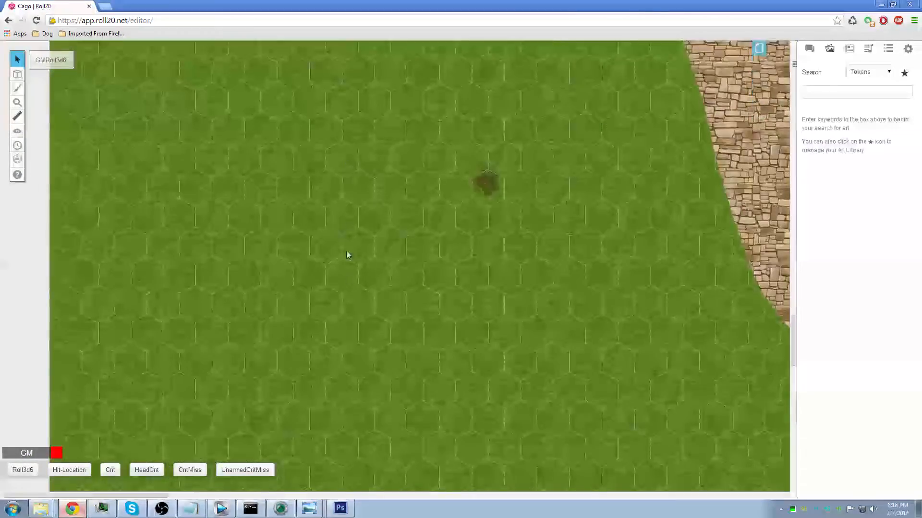
scroll(363, 270, up, 4)
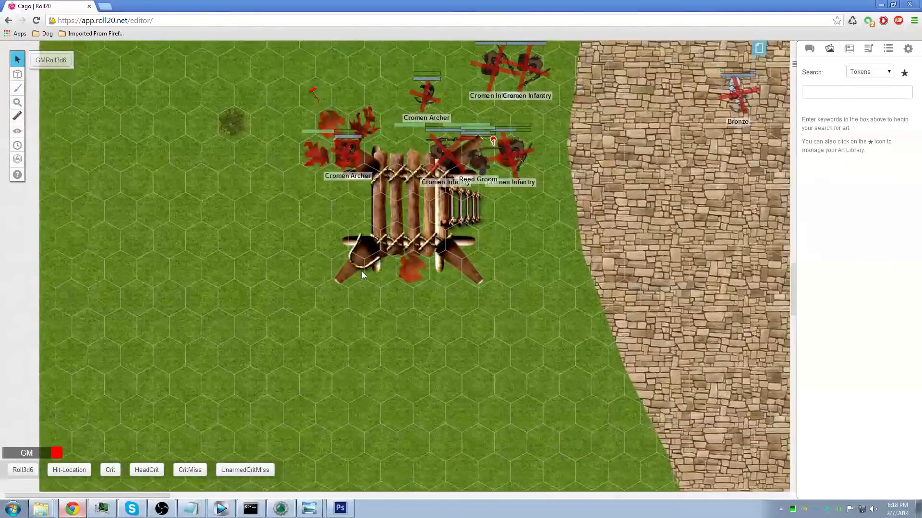
drag(328, 225, 314, 231)
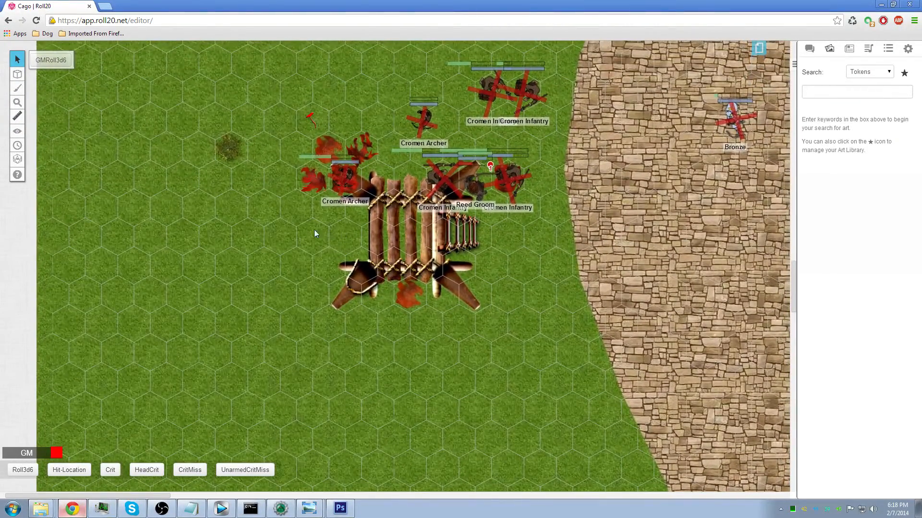